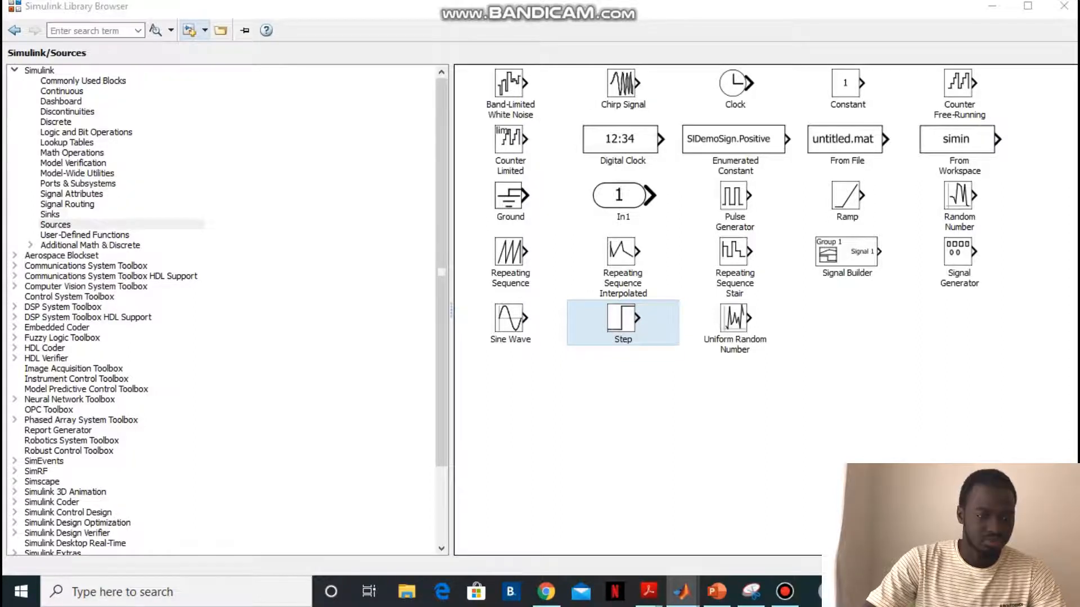
Create a new blank Simulink model in a maximized window and save it as youtube1.
click(189, 30)
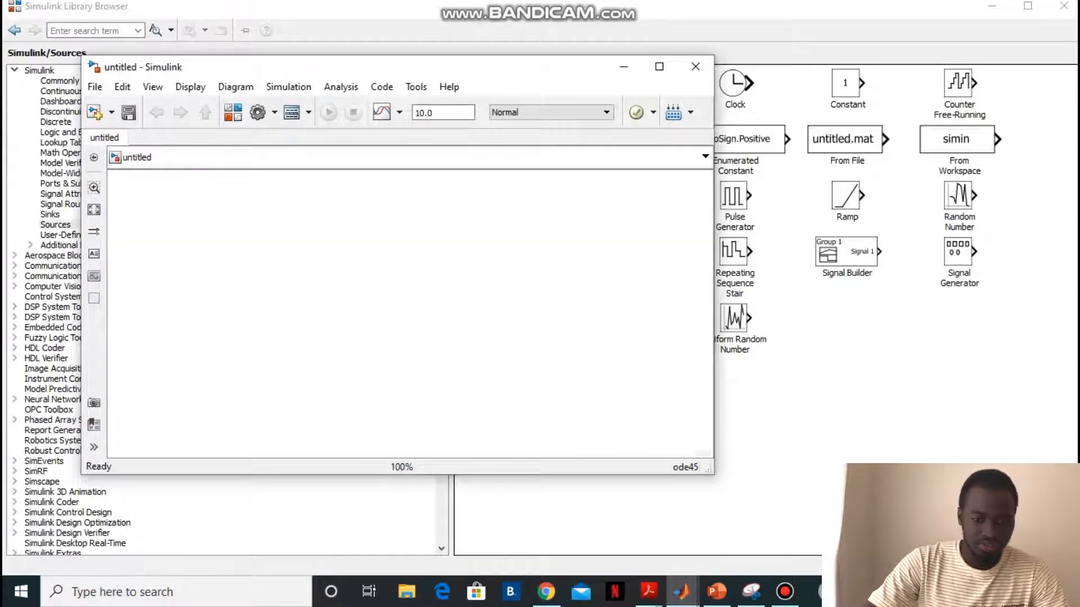
click(659, 66)
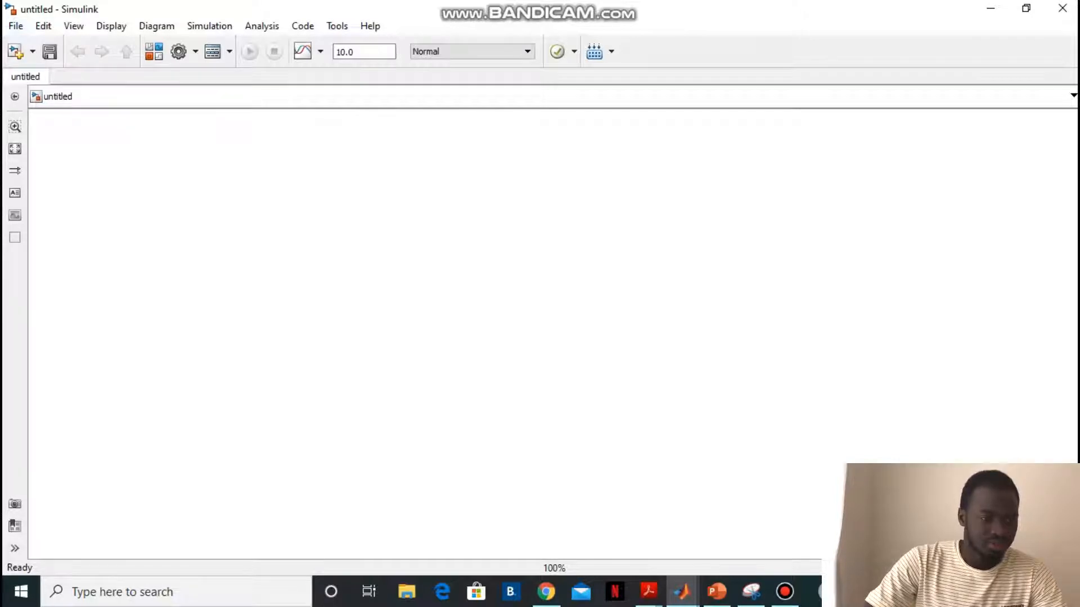
click(16, 26)
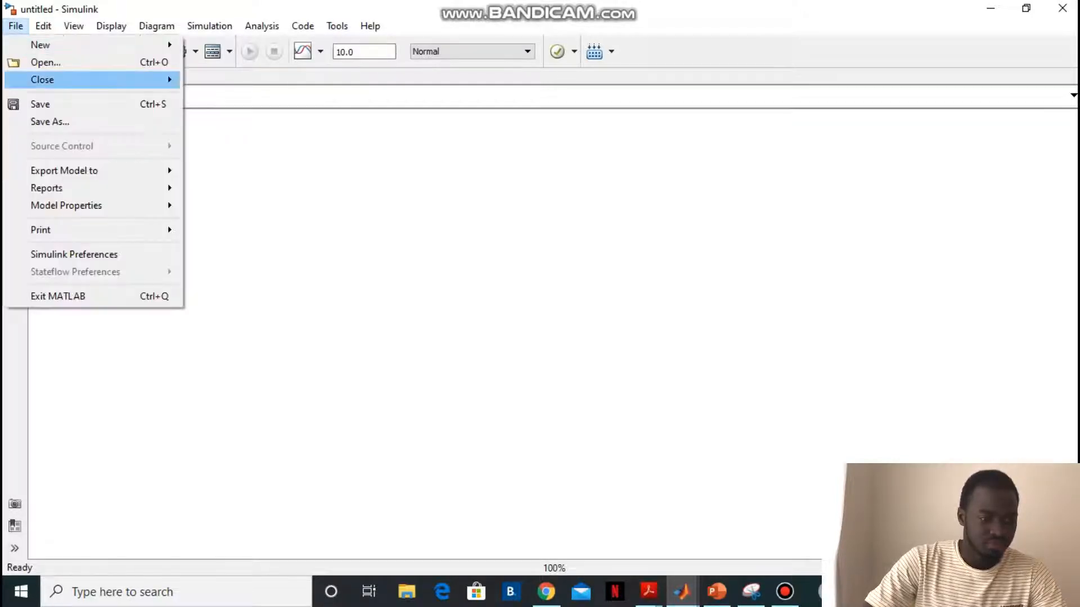
click(50, 122)
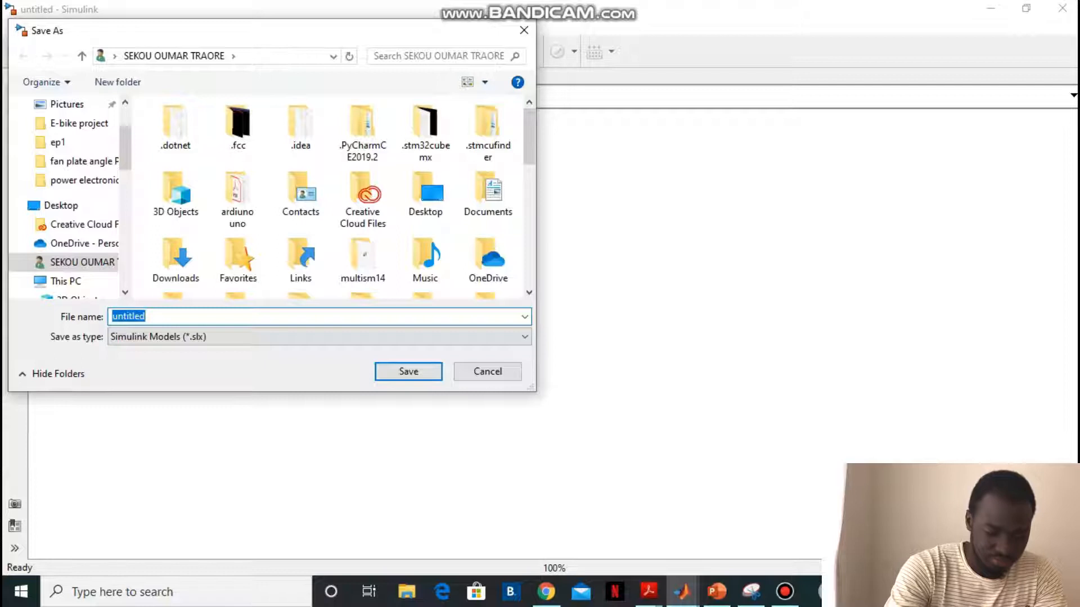
text(yout)
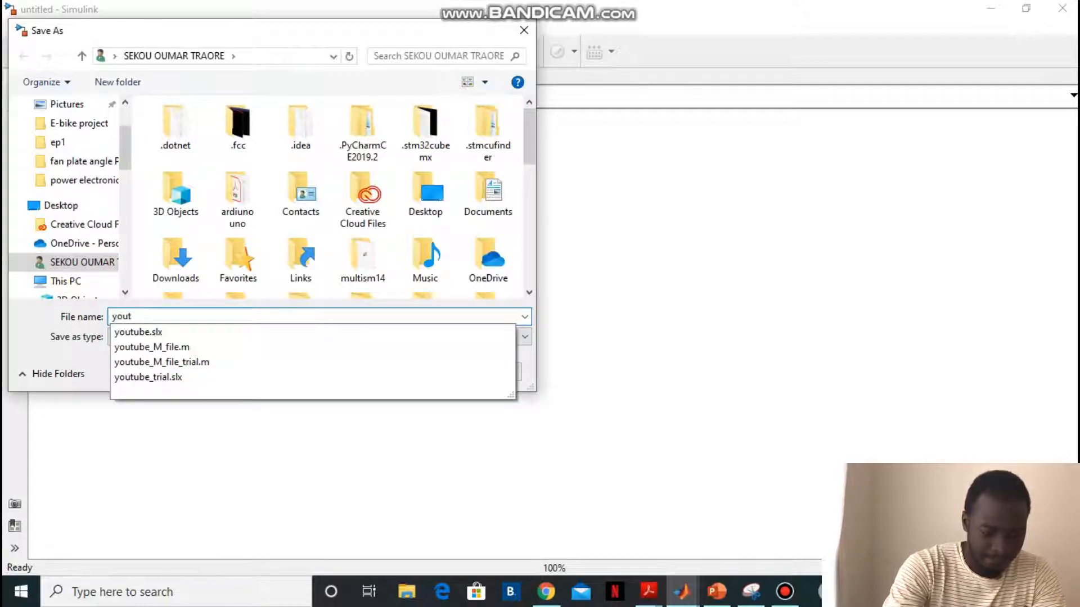
text(ube)
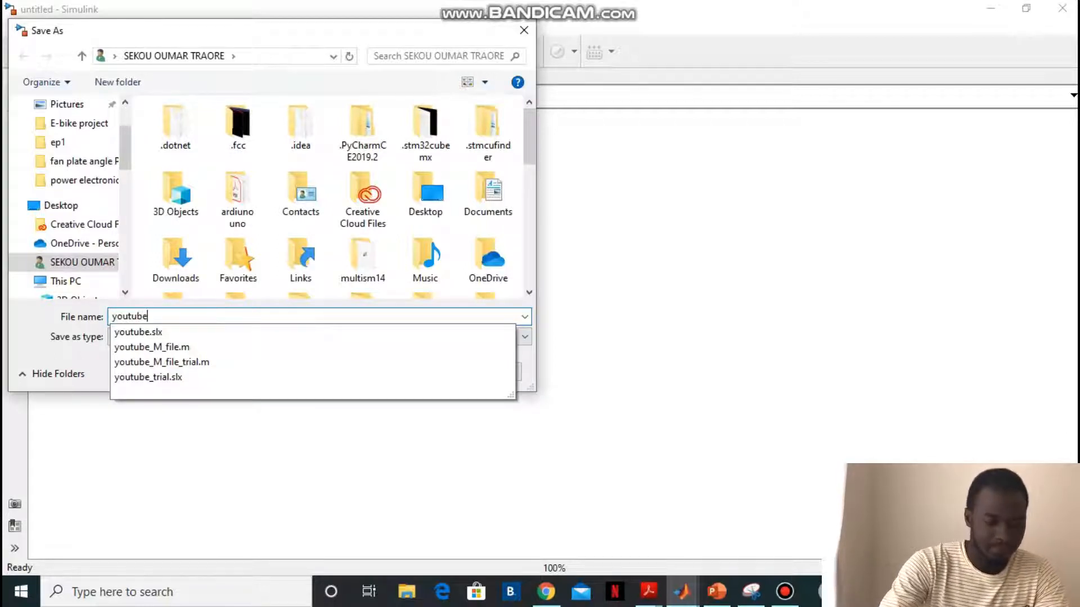
key(Return)
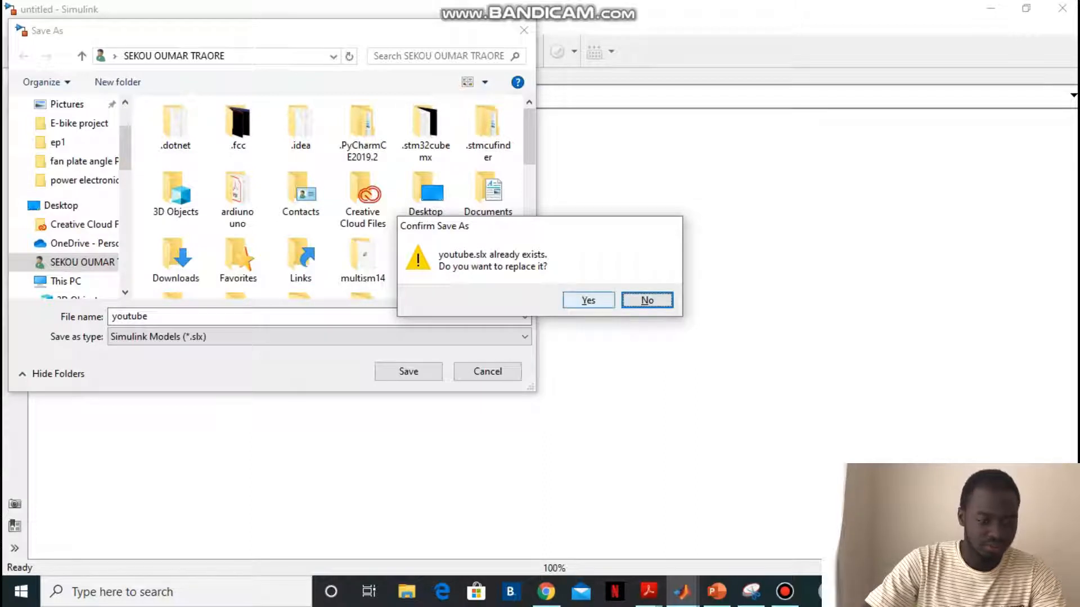
key(Return)
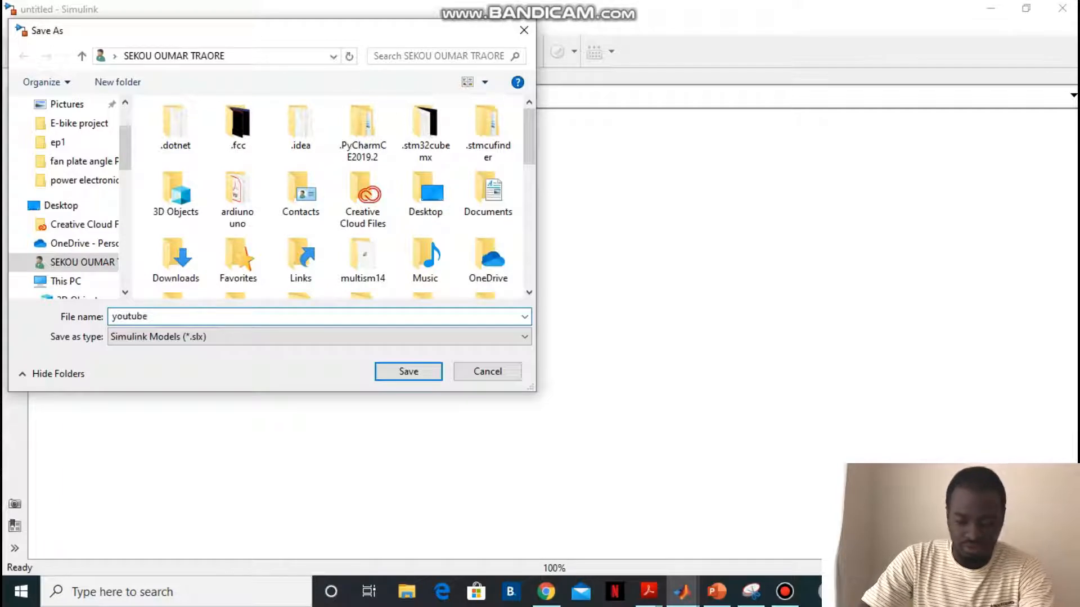
text(1)
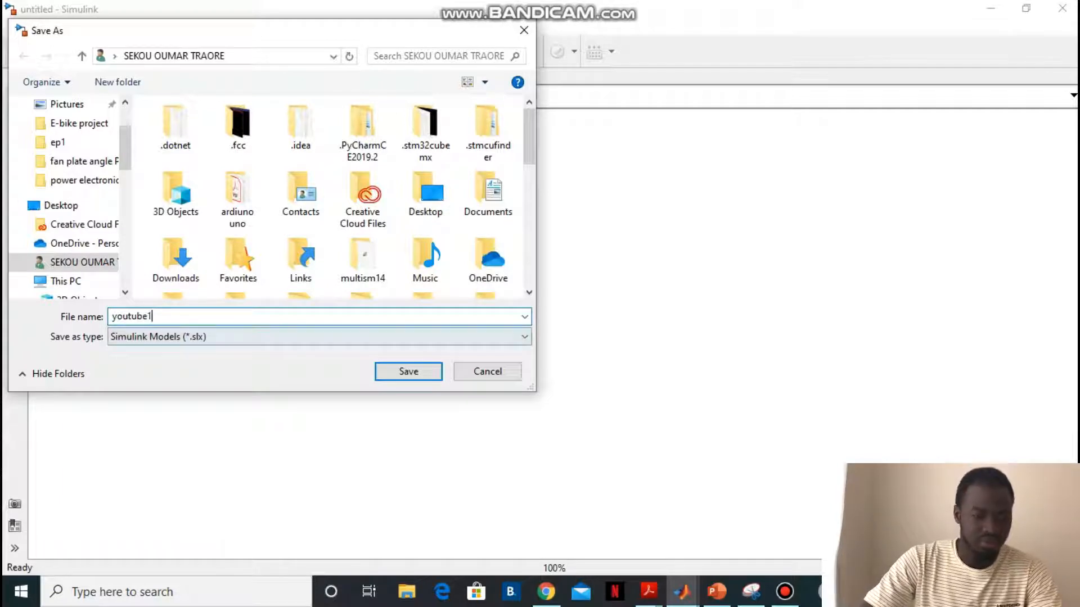
key(Return)
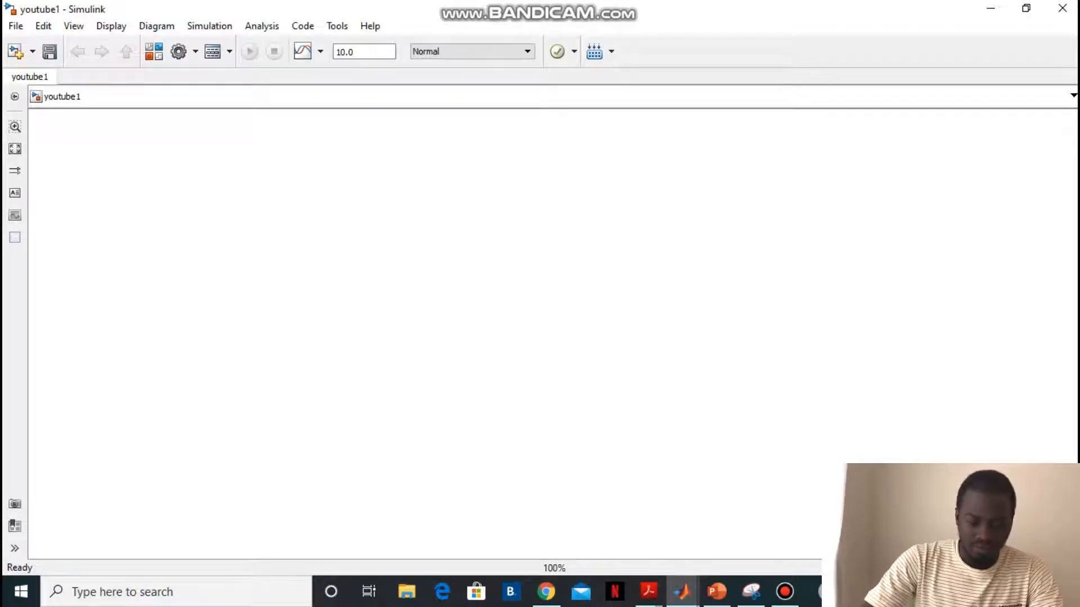
Review the Newton and Kirchhoff motor equations in Snipping Tool, and return to the youtube1 model.
click(751, 592)
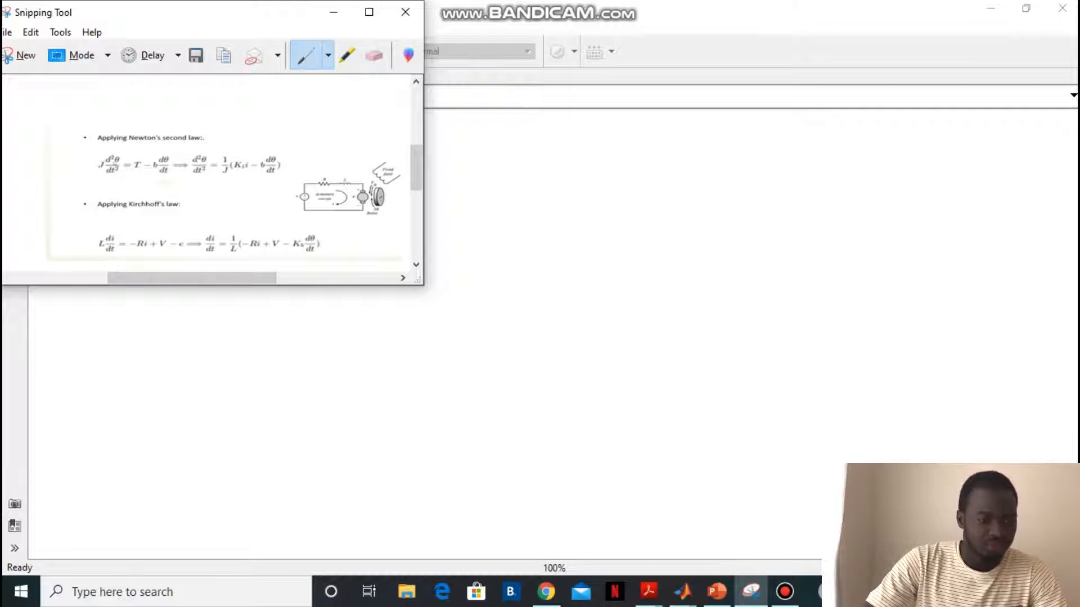
mouse_move(682, 592)
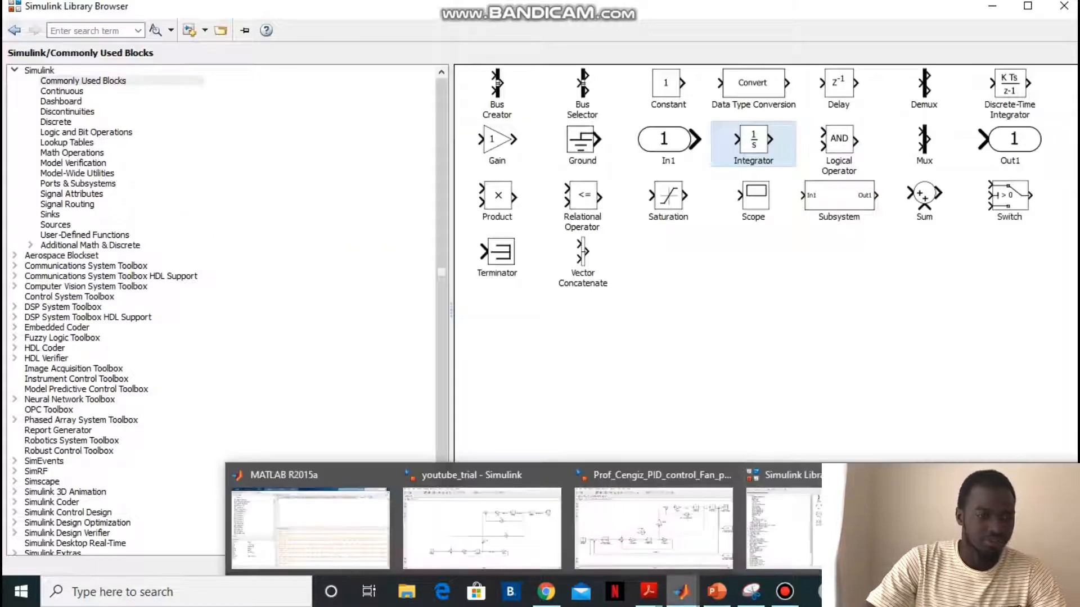
click(996, 529)
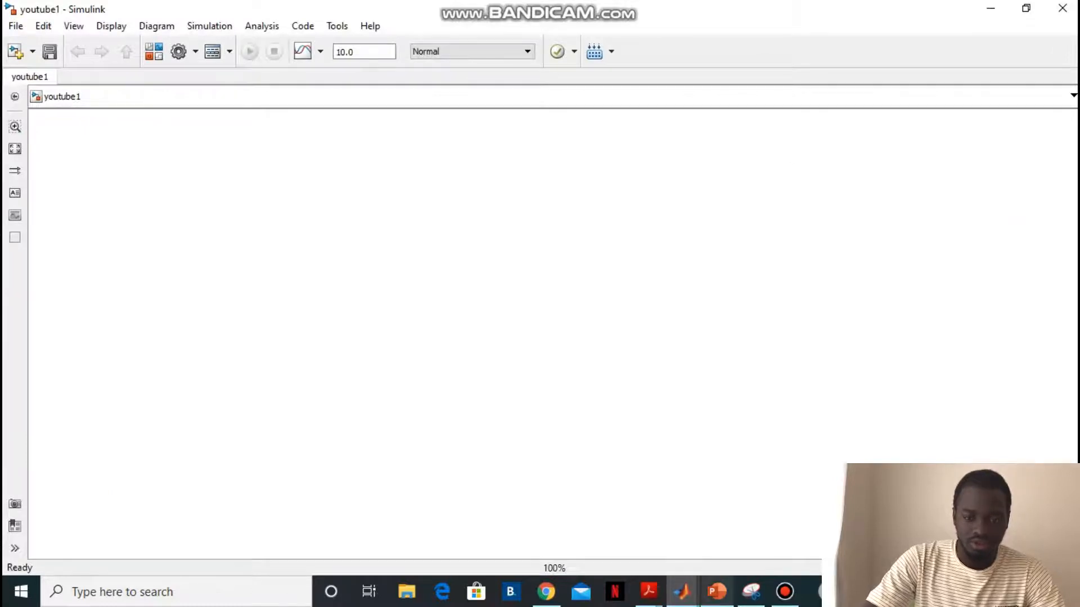
Add an Integrator block from the Commonly Used Blocks library to youtube1 and place a copy of it in line to its right.
click(682, 592)
click(783, 529)
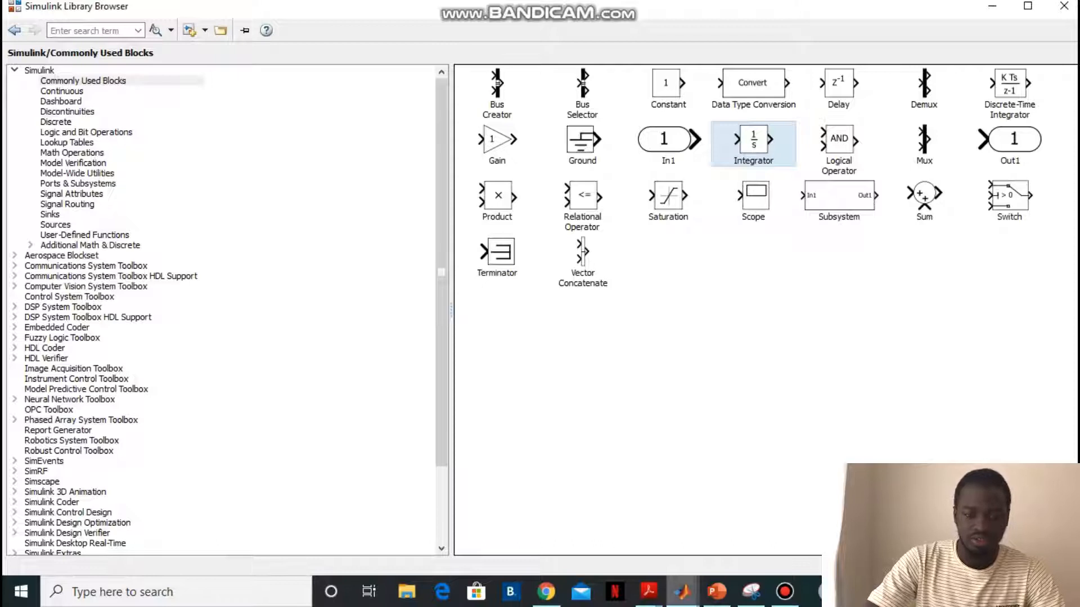
mouse_move(682, 592)
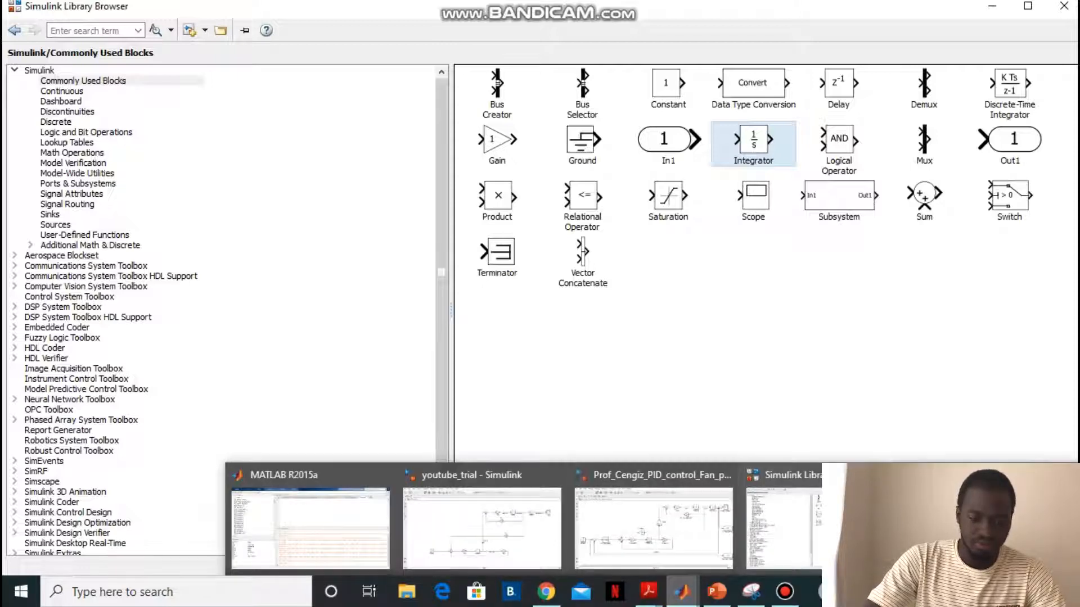
click(995, 529)
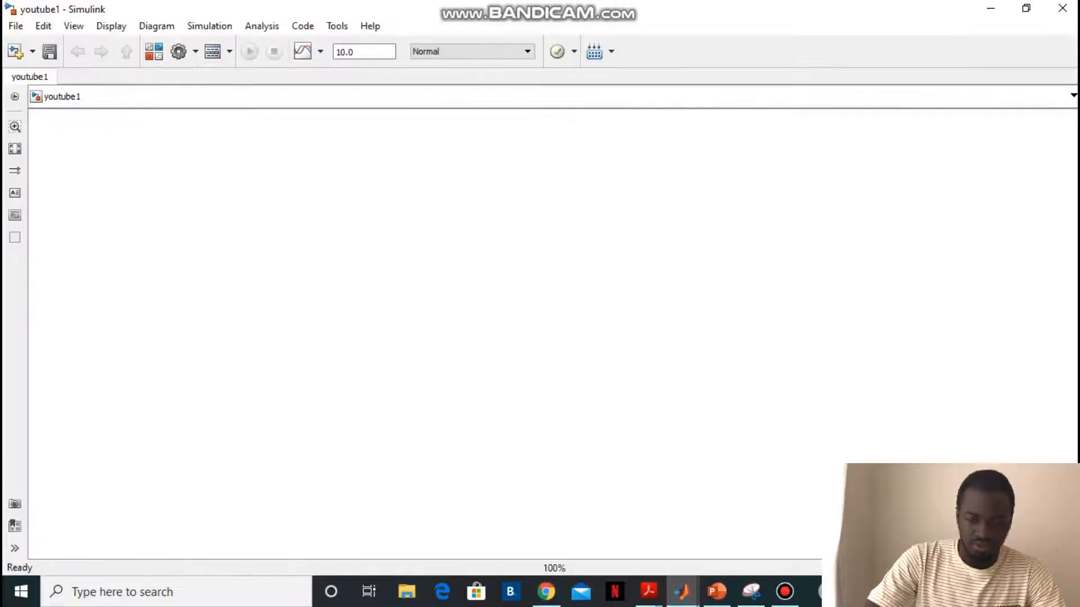
drag(942, 461, 278, 237)
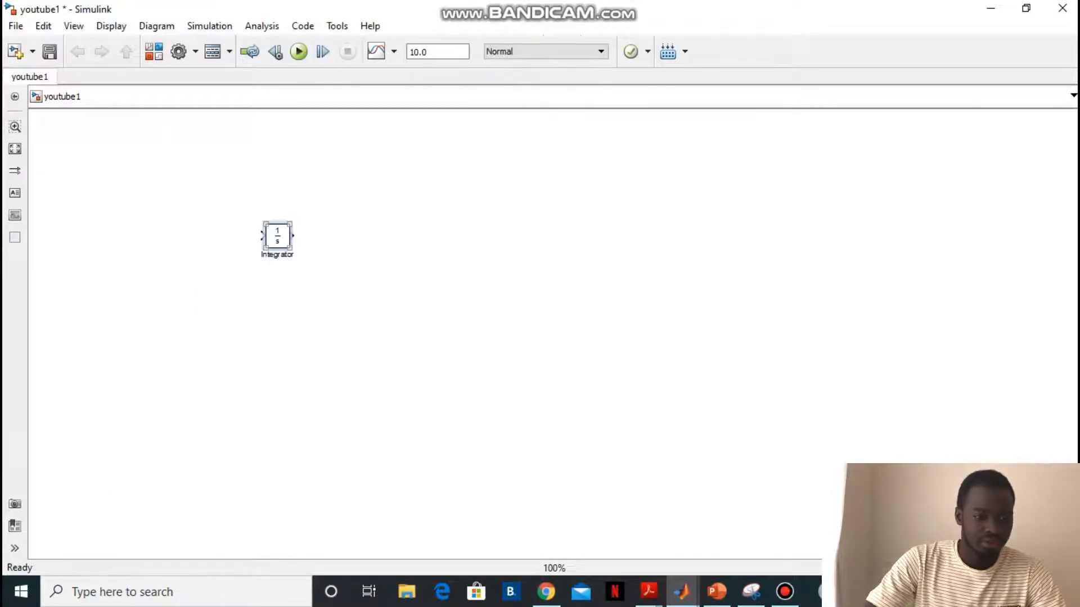
drag(277, 235, 408, 236)
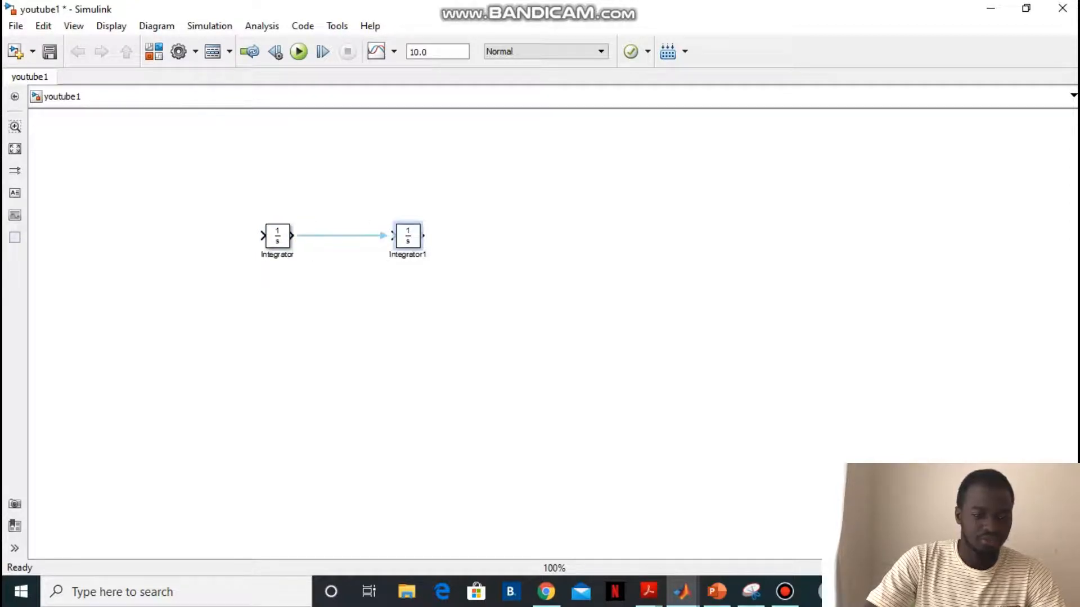
Draw an unconnected signal line into the first Integrator's input and label it Theto''.
drag(262, 235, 216, 235)
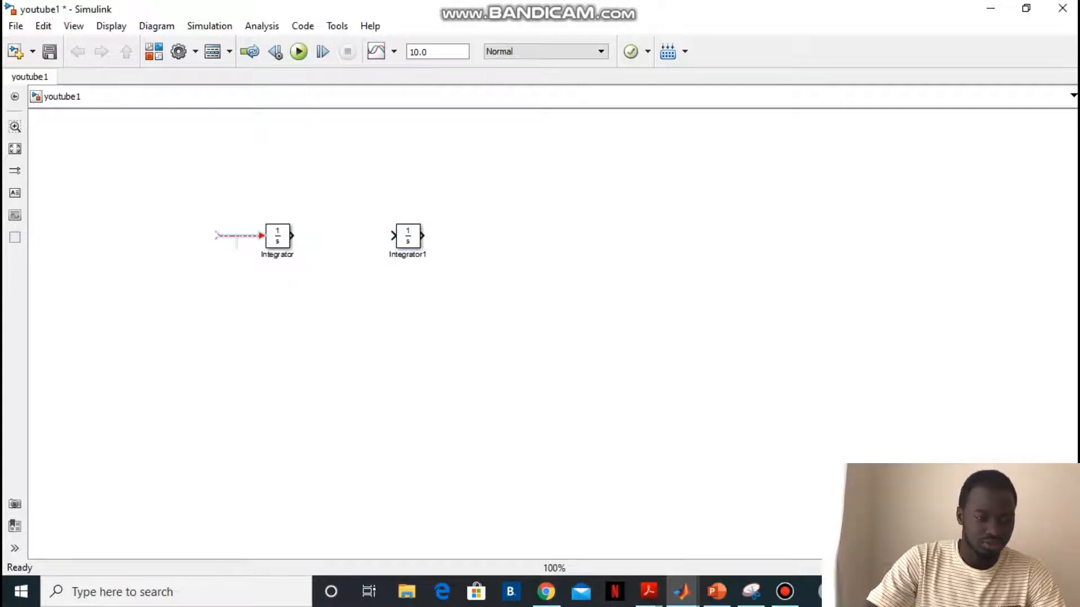
double_click(237, 242)
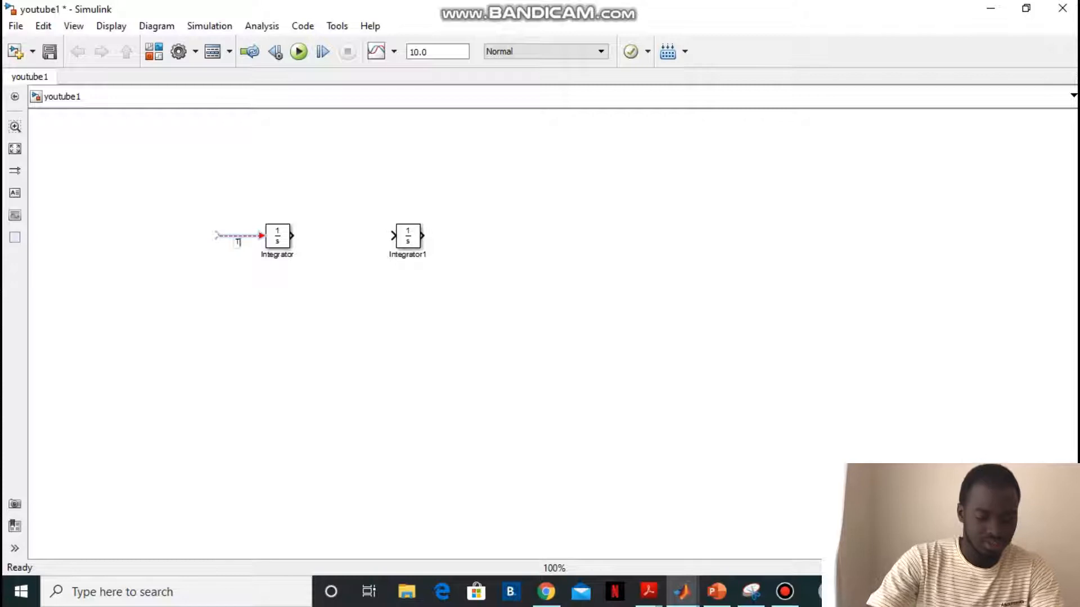
text(The)
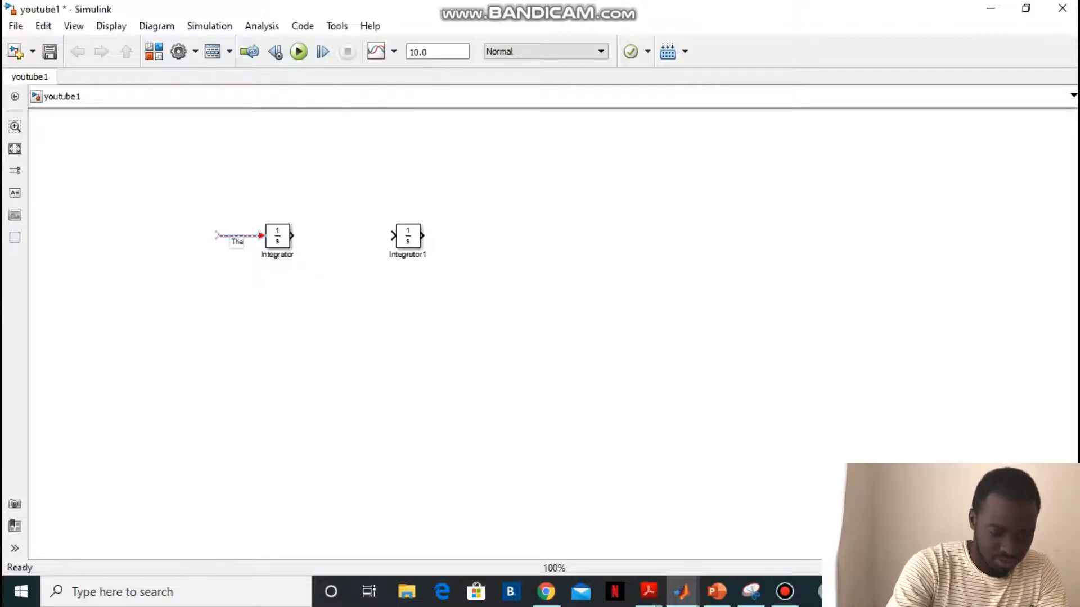
text(ta)
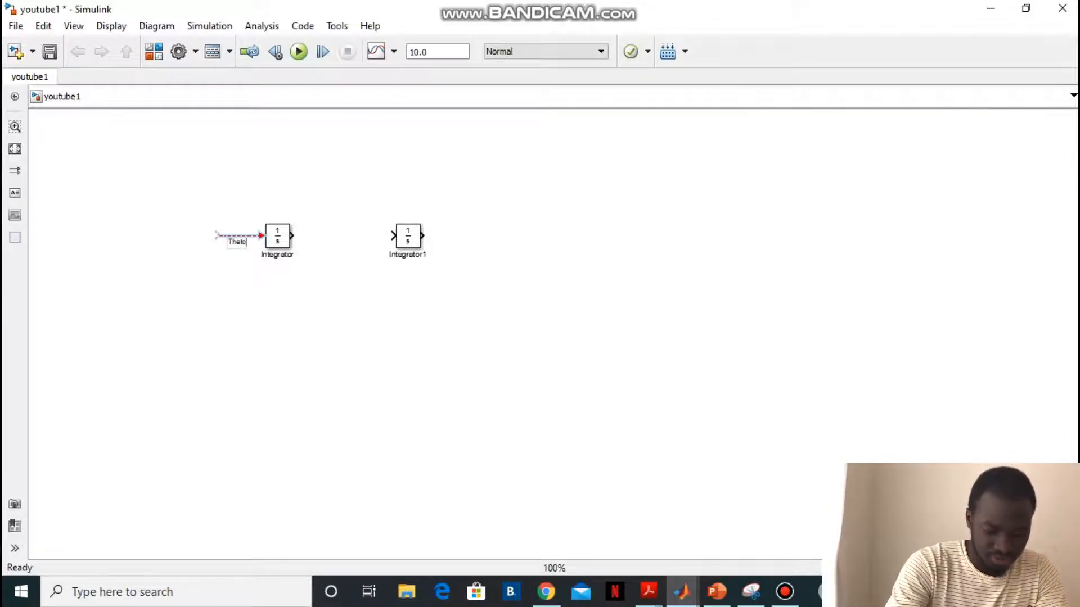
text('')
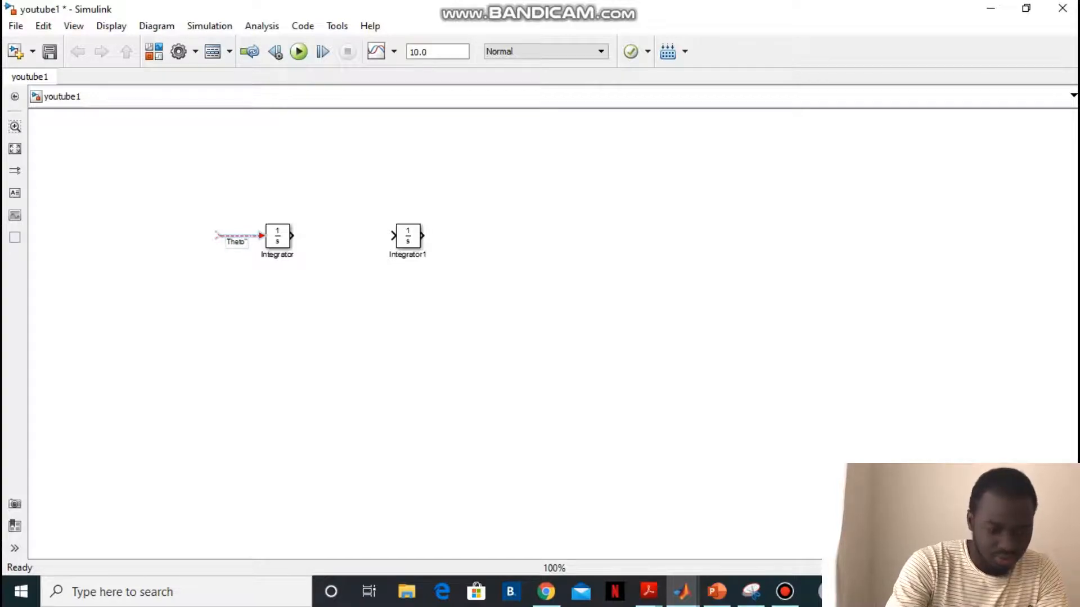
key(Escape)
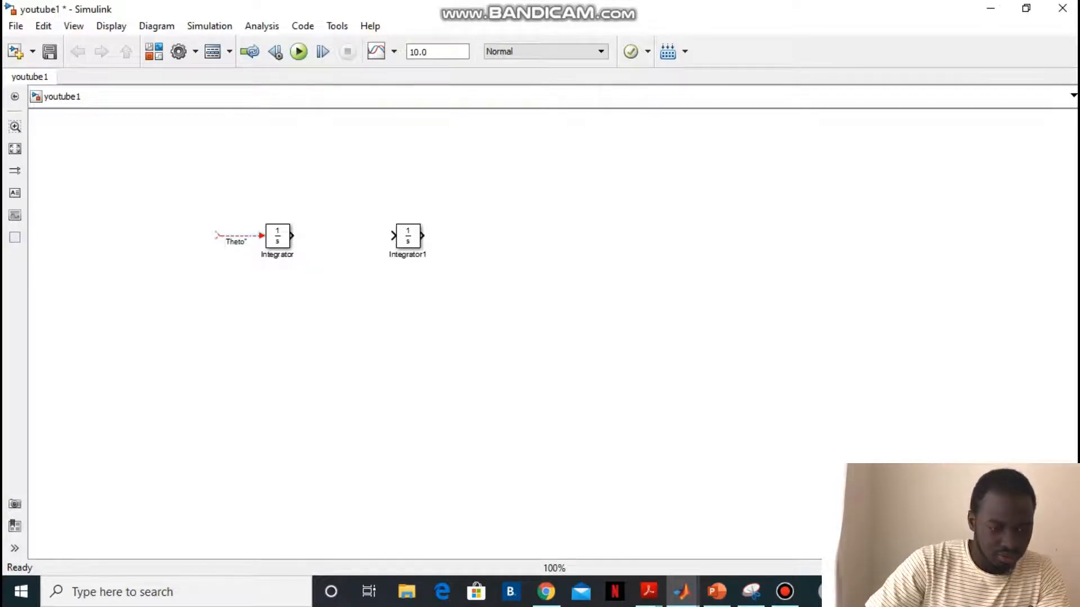
Connect the first Integrator's output to the second Integrator's input and label the line Theta' speed.
drag(292, 235, 394, 236)
double_click(340, 236)
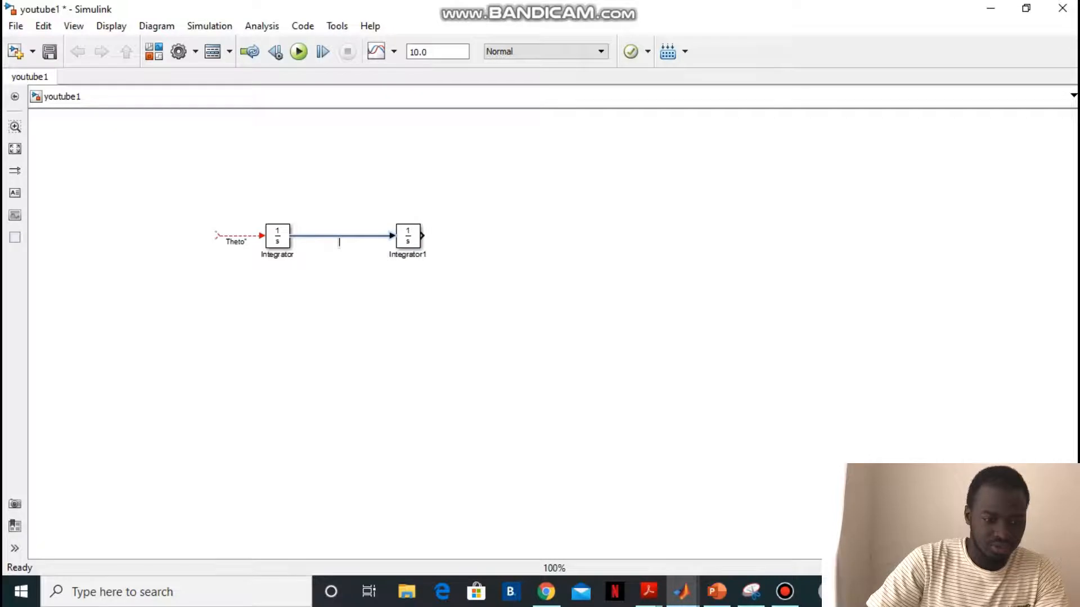
text(Theta)
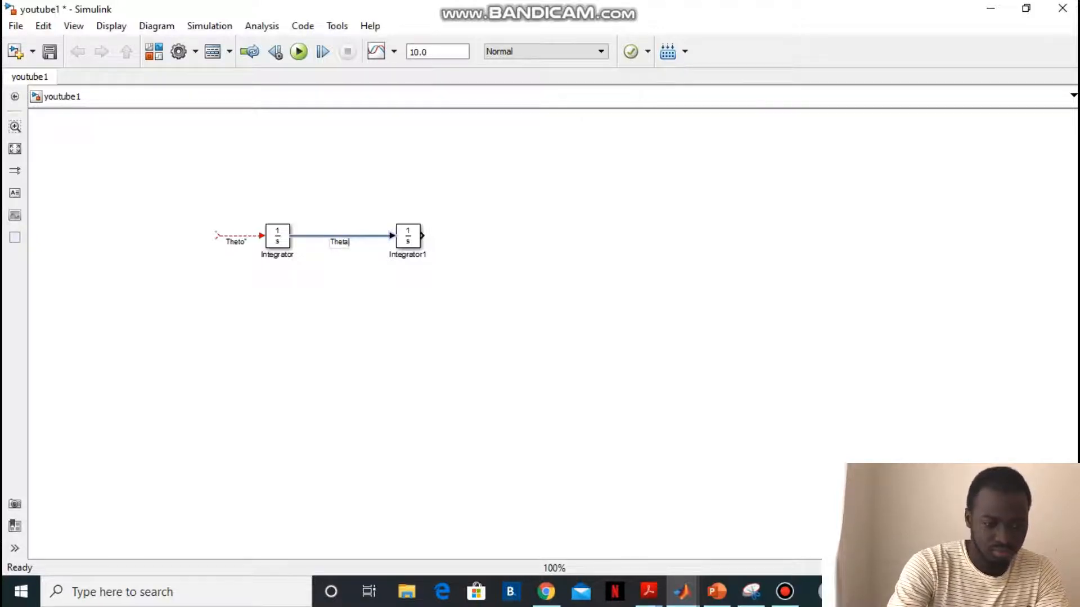
text( spe)
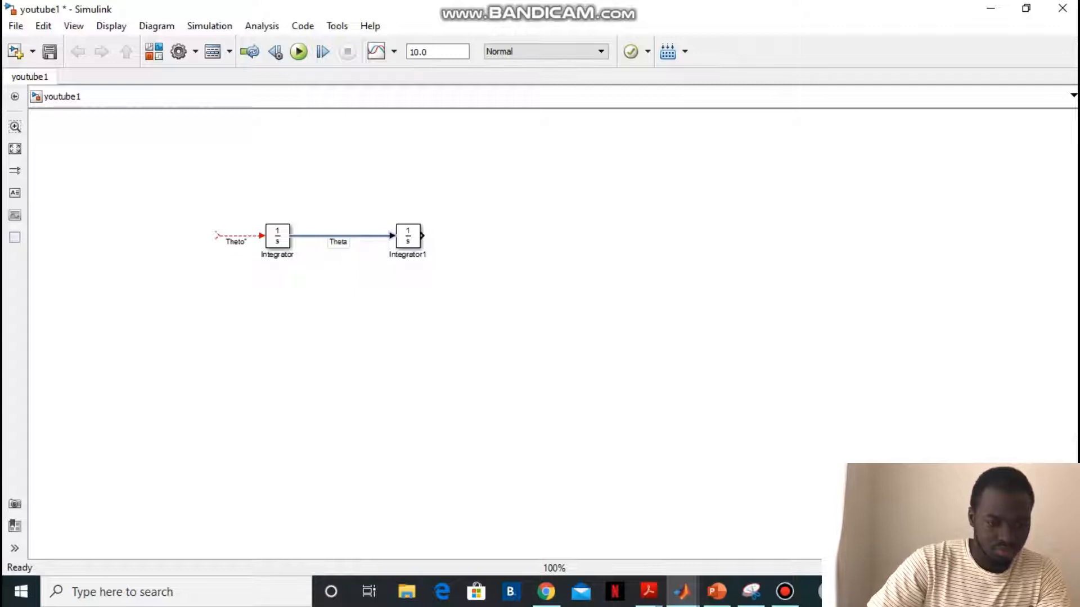
text(ed)
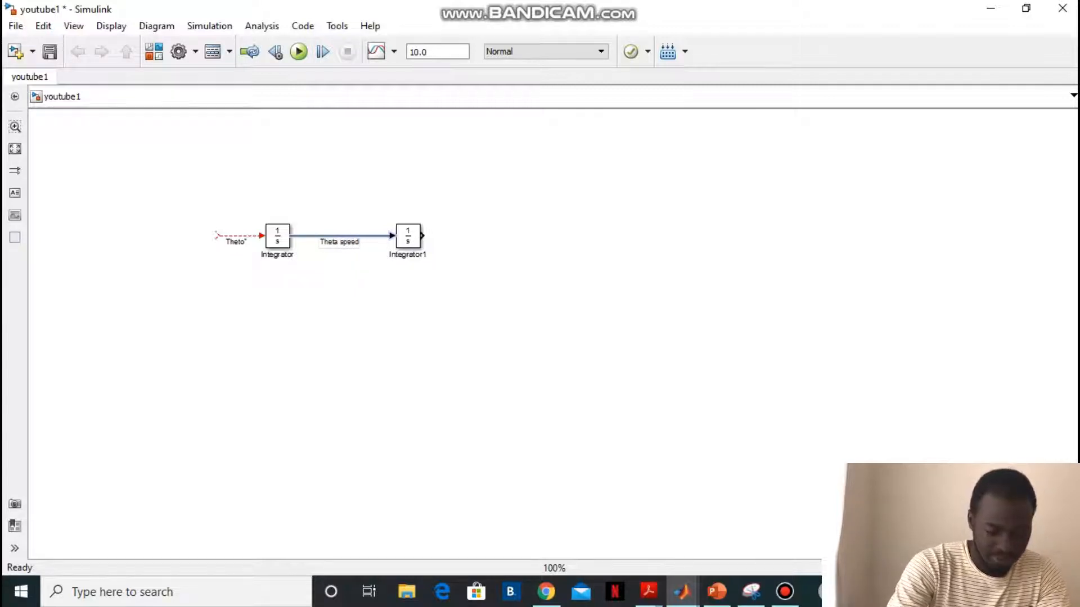
click(342, 242)
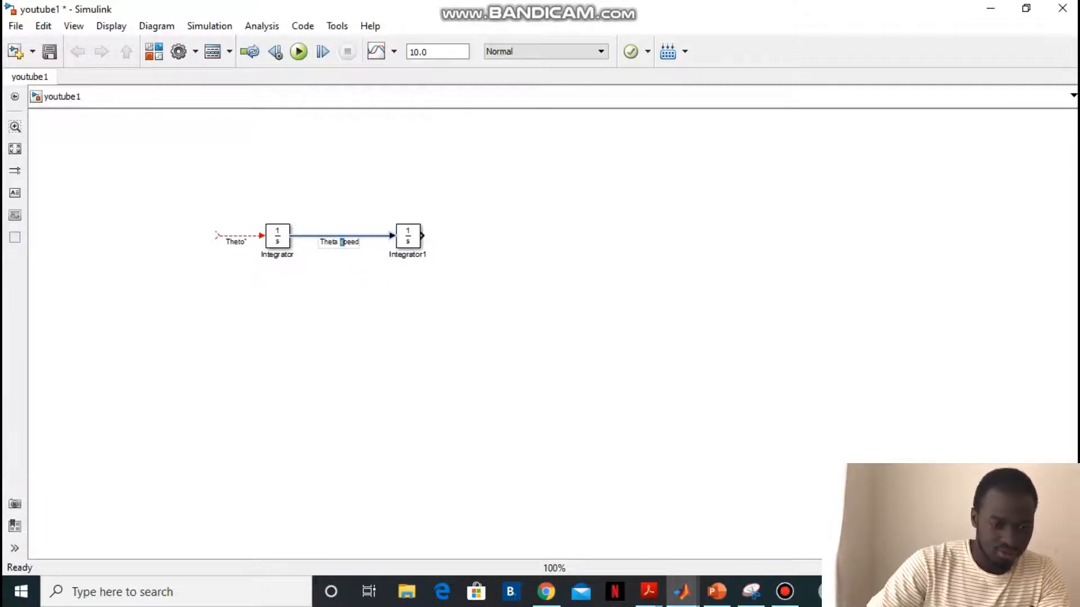
key(Left)
text(')
Extend the label of the first Integrator's input line to read Theto'' acc.
click(242, 243)
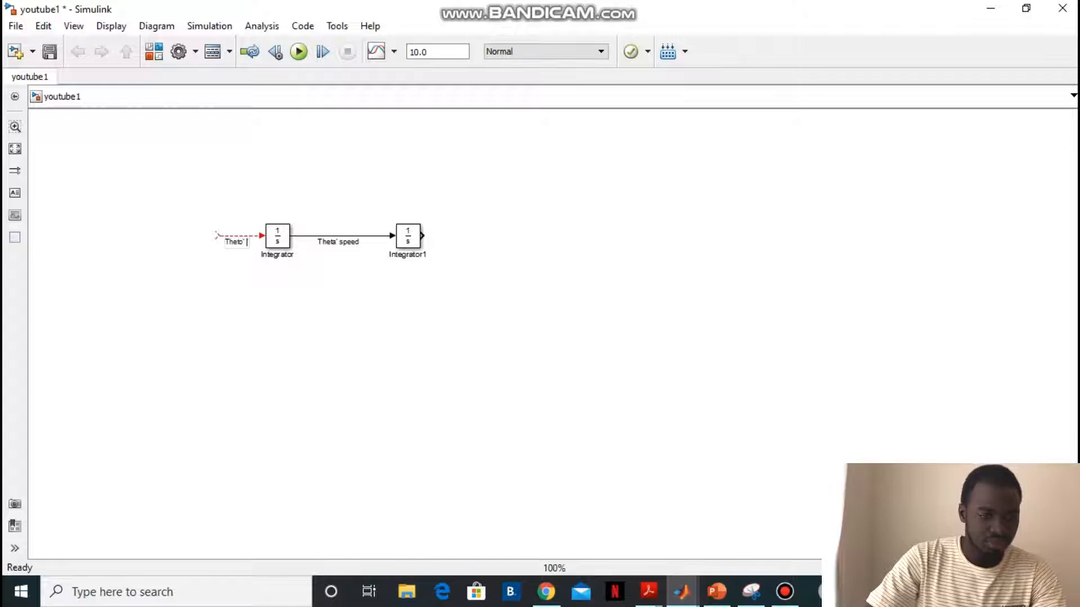
key(BackSpace)
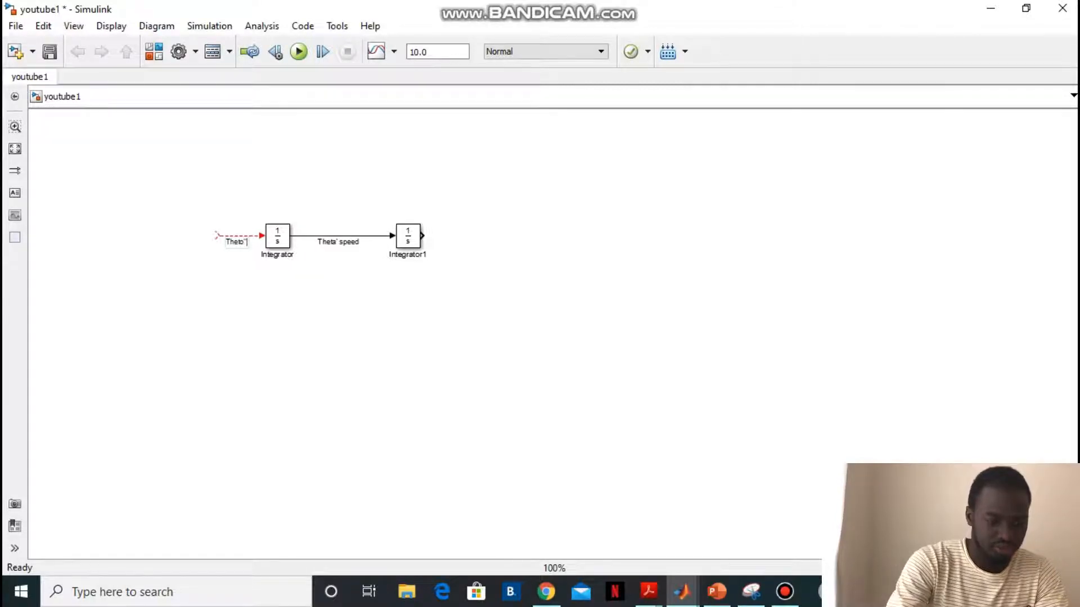
text(acc)
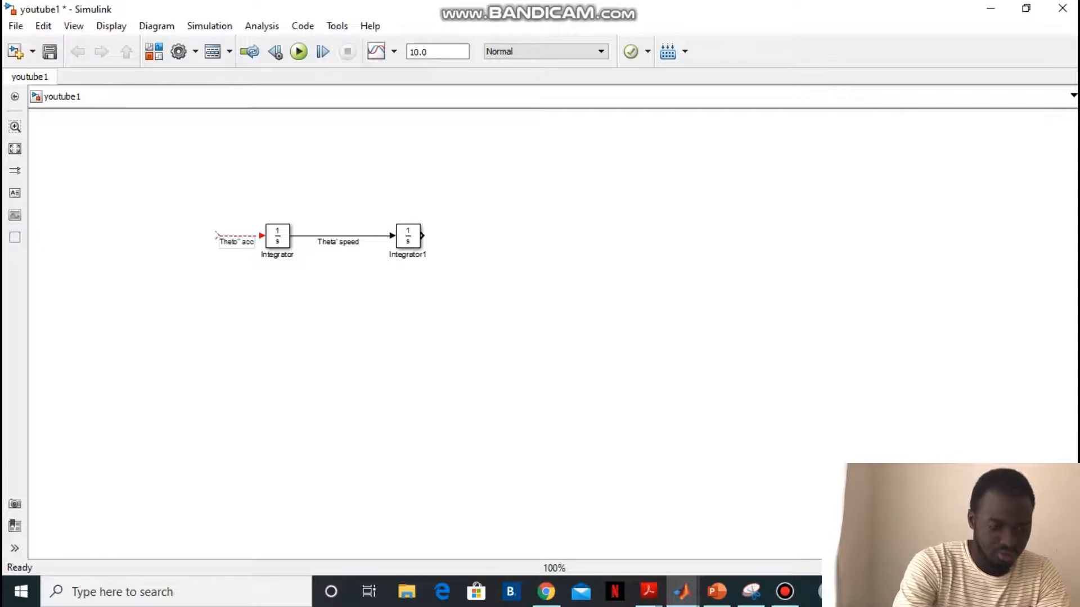
Draw an open signal line from the second Integrator's output and label it Theta.
drag(422, 235, 526, 236)
double_click(476, 236)
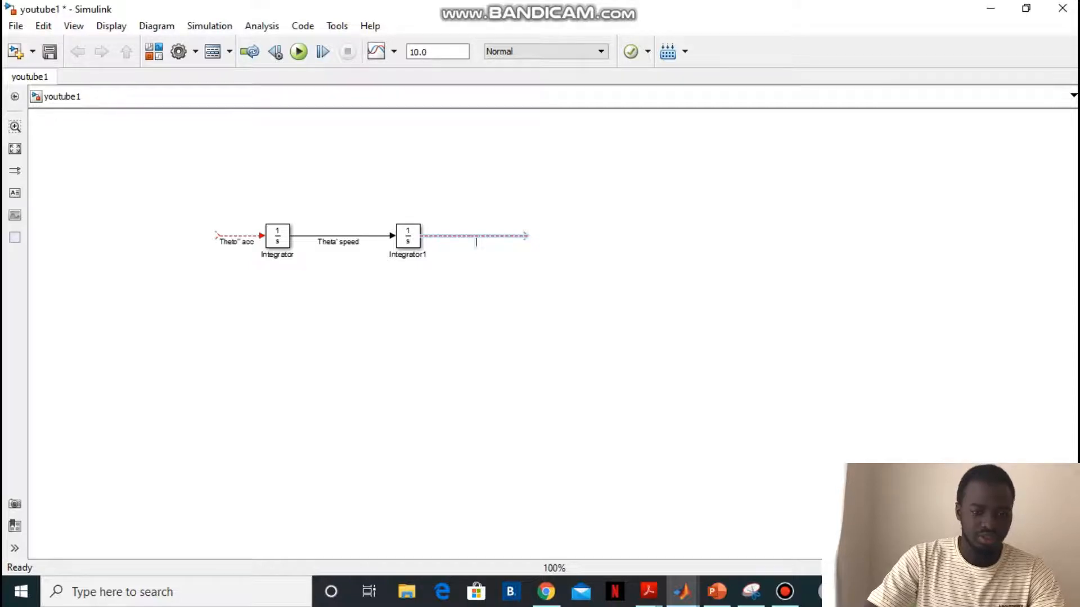
text(th)
key(BackSpace)
key(BackSpace)
text(T)
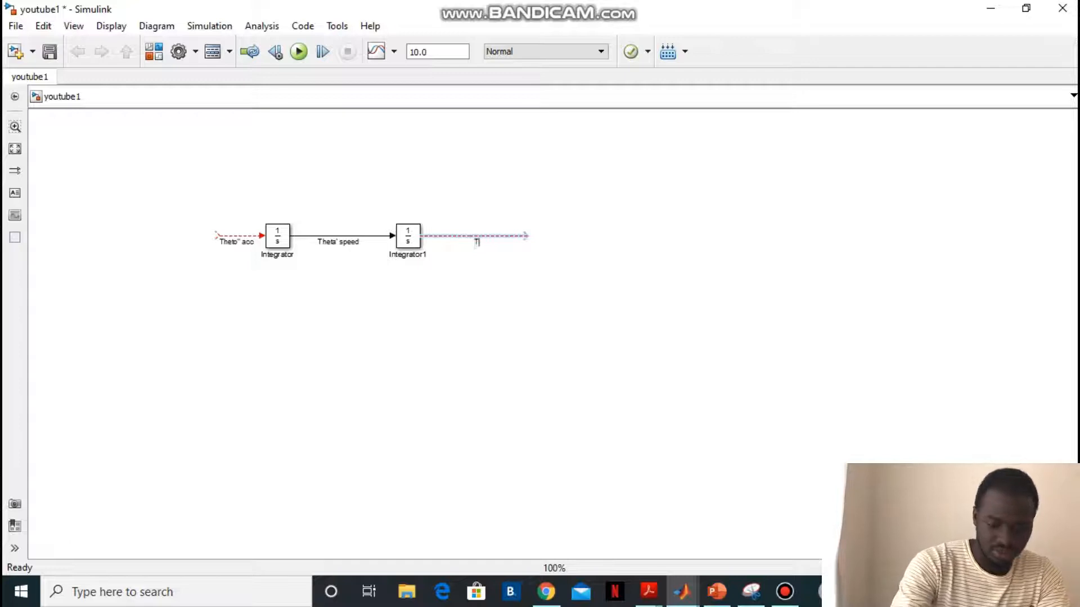
text(heta)
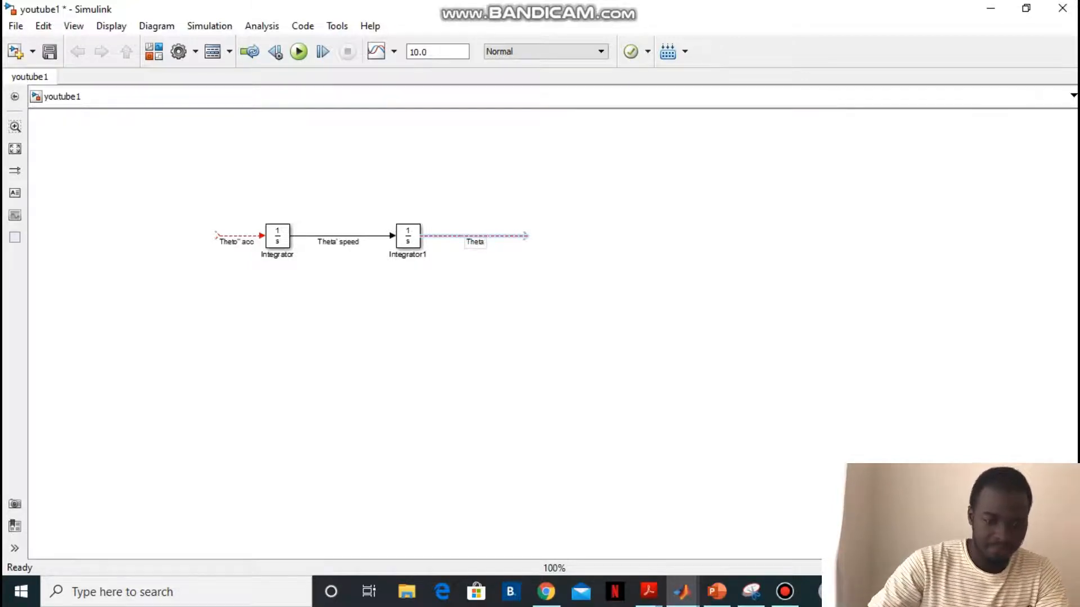
Extend the label of the second Integrator's output line to read Theta angle pos.
text( ab)
key(BackSpace)
text(ngle)
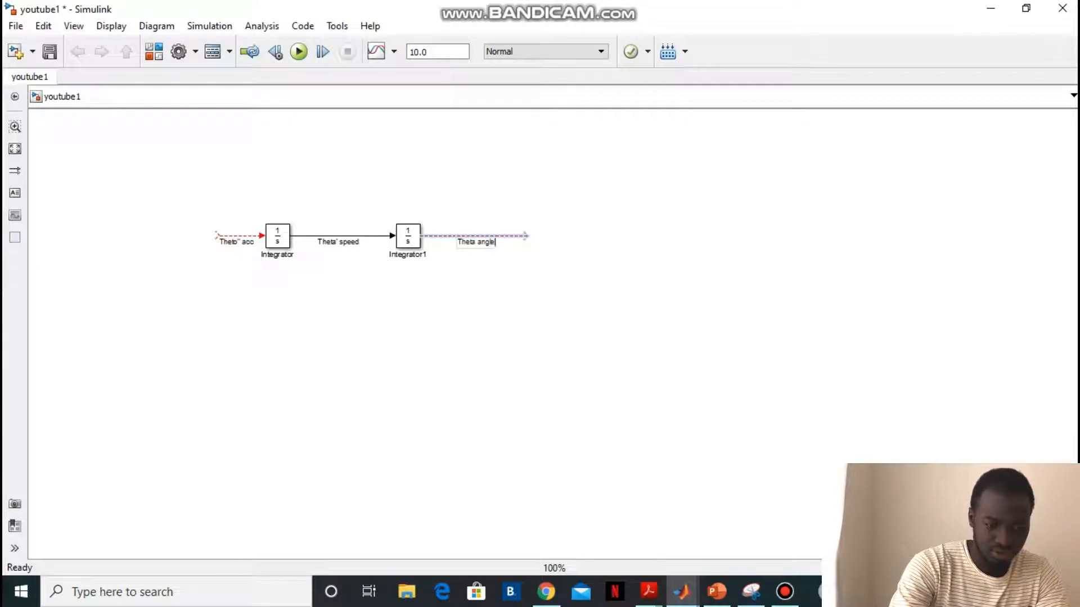
text( po)
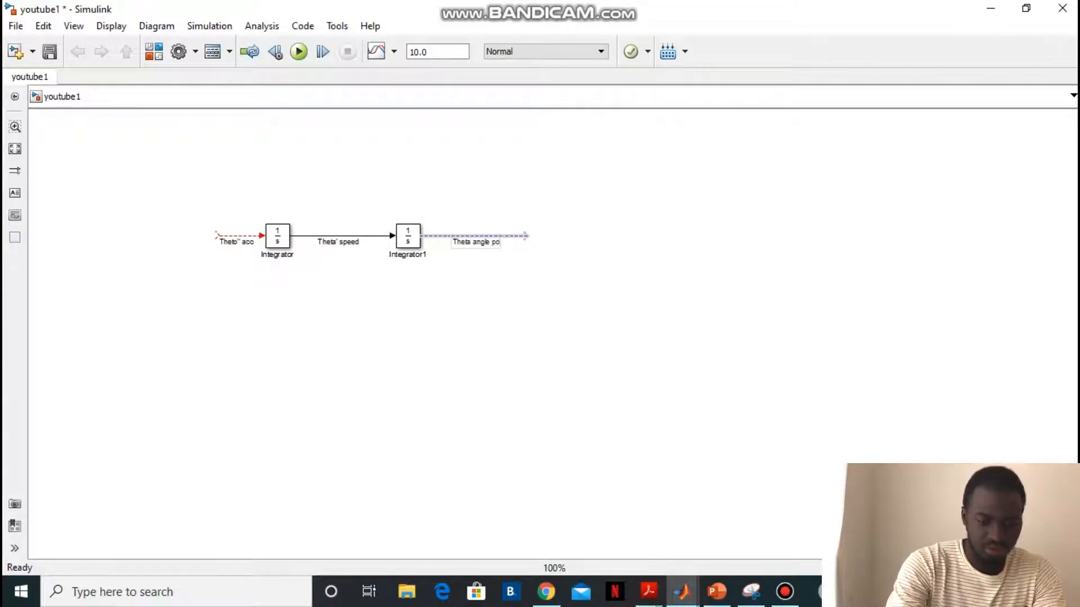
text(s)
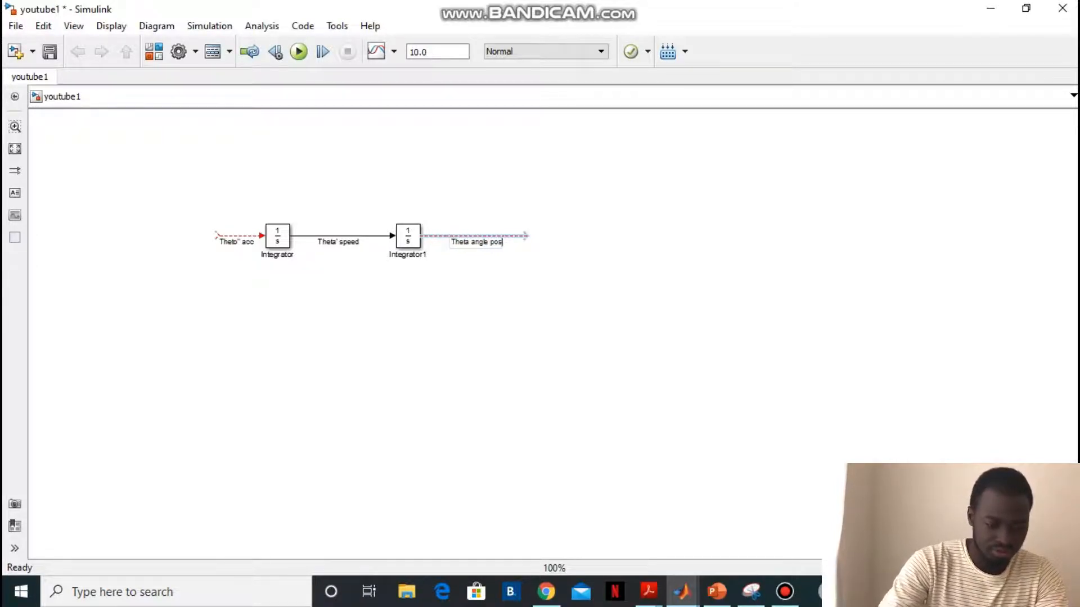
key(Escape)
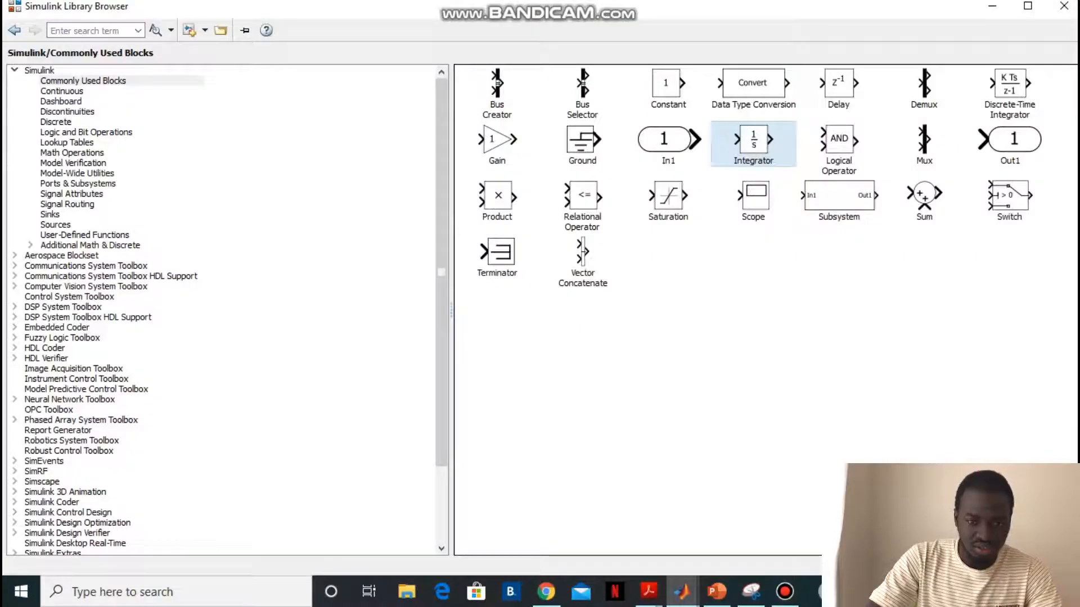
Add a Scope block from the Sinks library and attach it to the end of the Theta angle pos line.
click(50, 214)
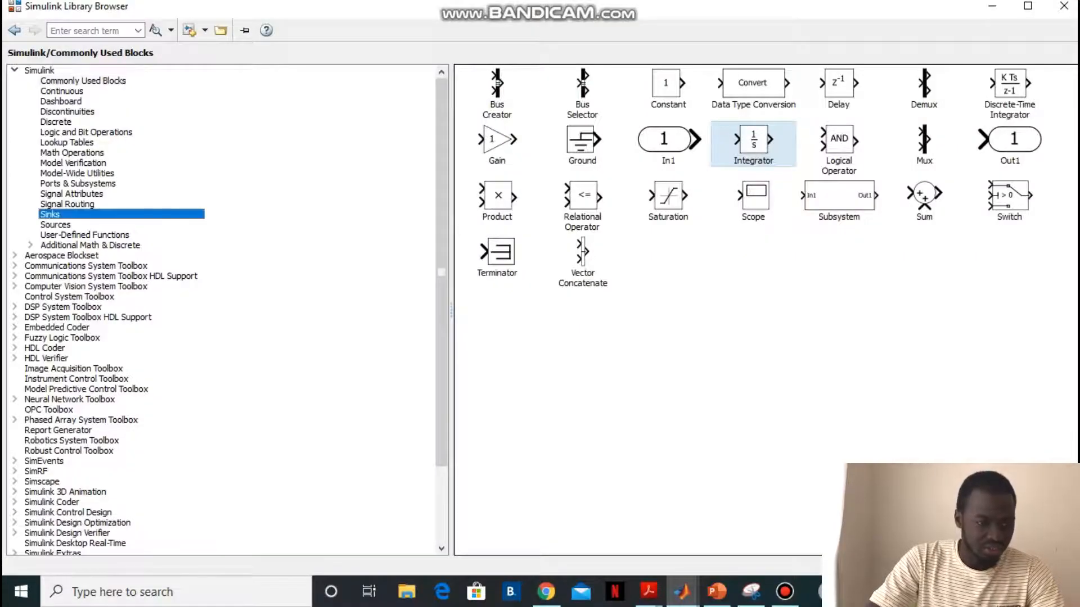
click(788, 85)
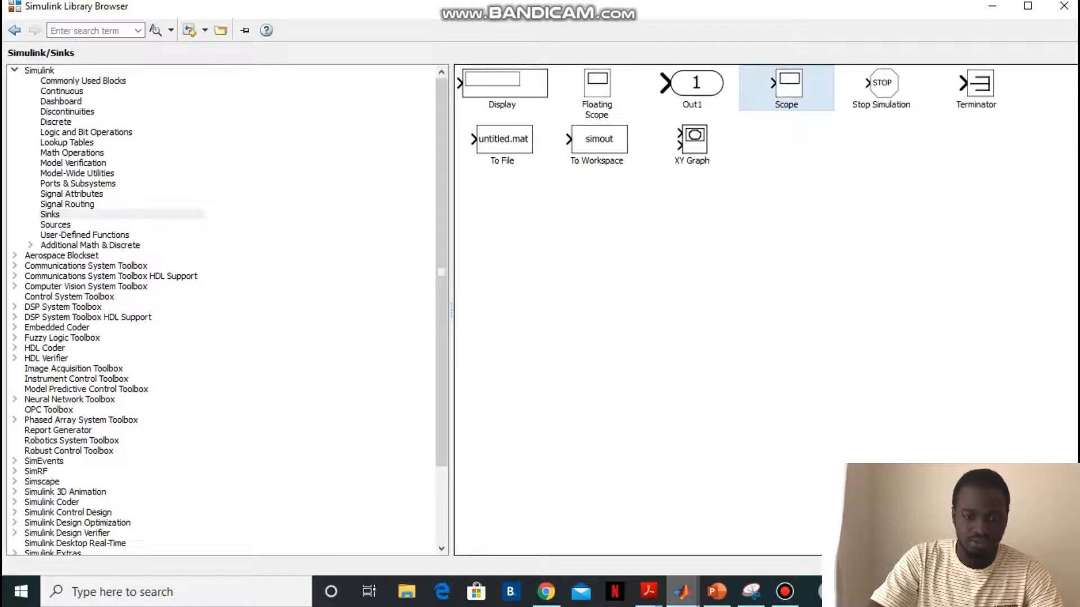
click(682, 591)
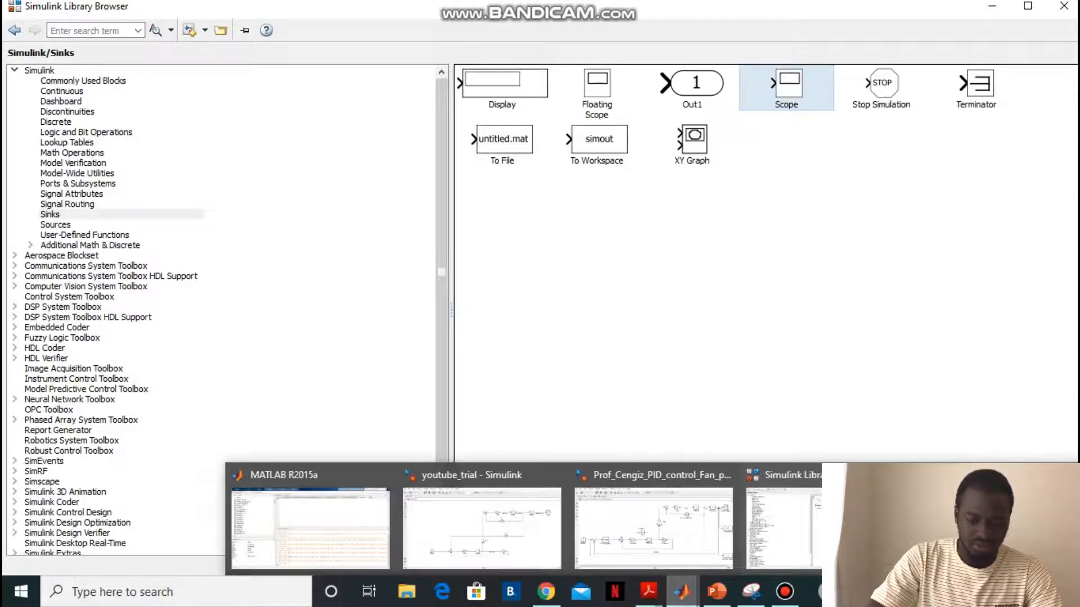
click(998, 517)
drag(998, 517, 542, 236)
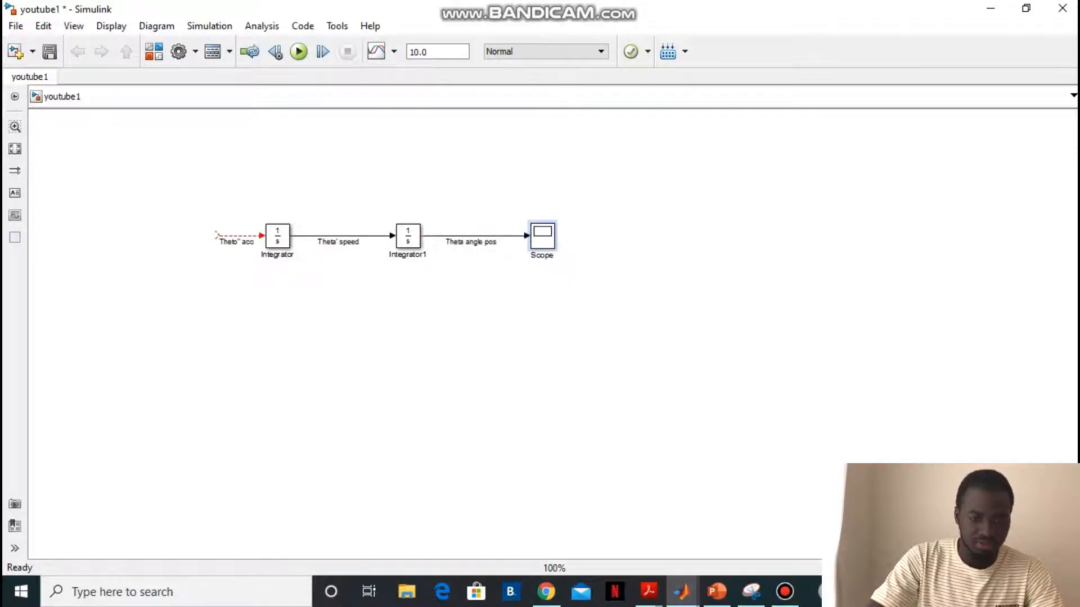
click(562, 293)
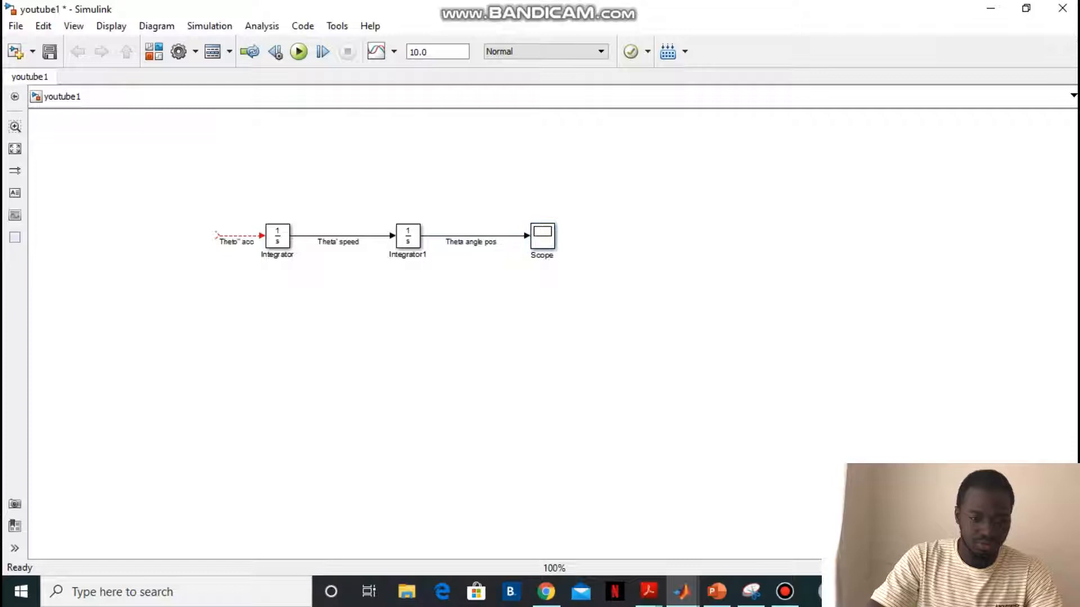
Consult the Newton's law equation and set the value of the Gain block feeding the first Integrator to 1/J.
click(751, 591)
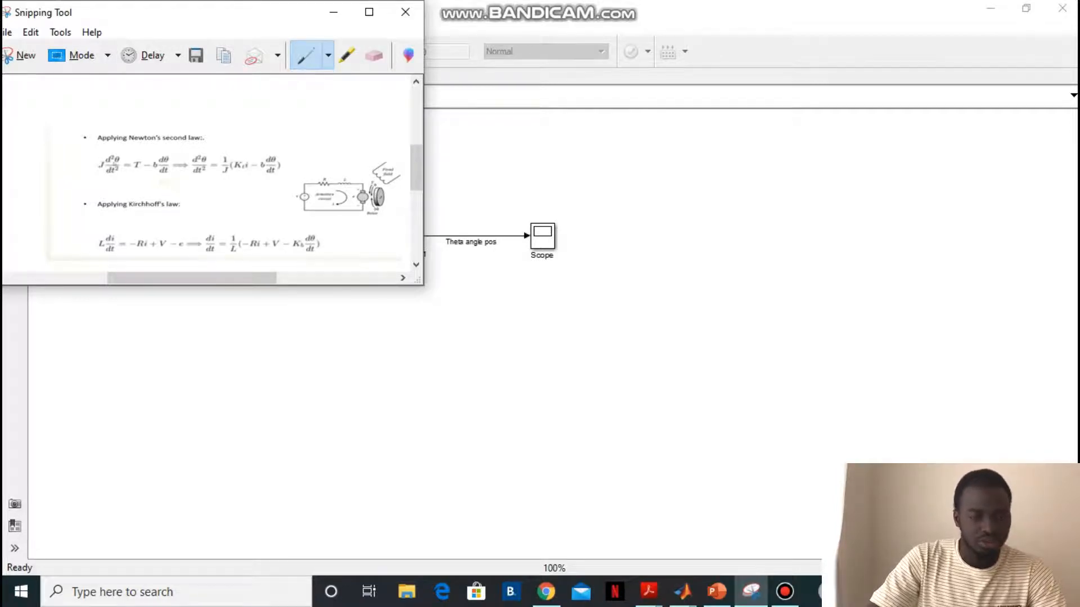
click(334, 11)
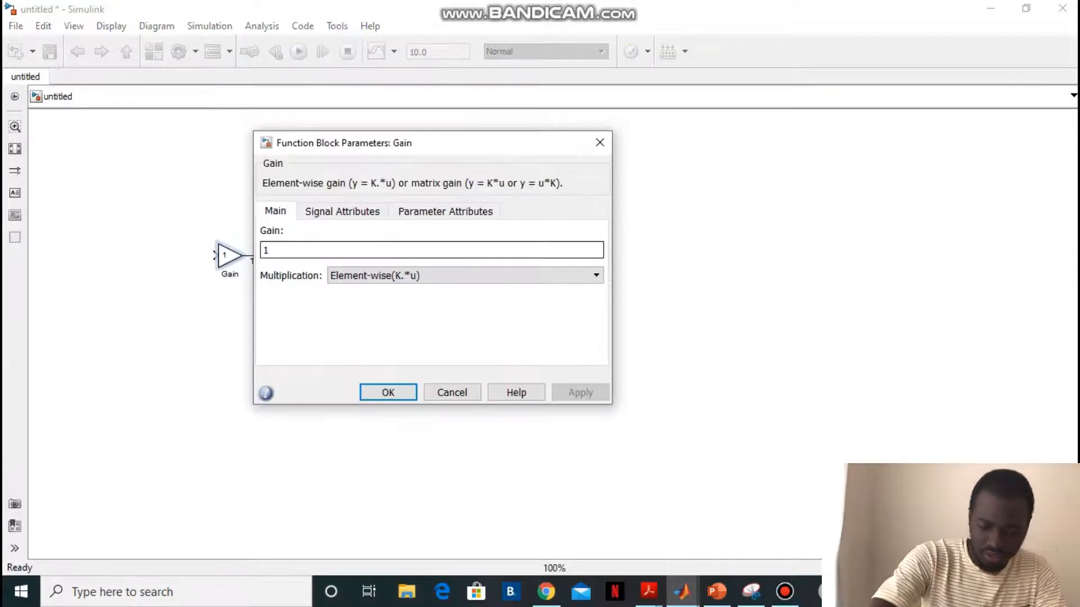
text(/)
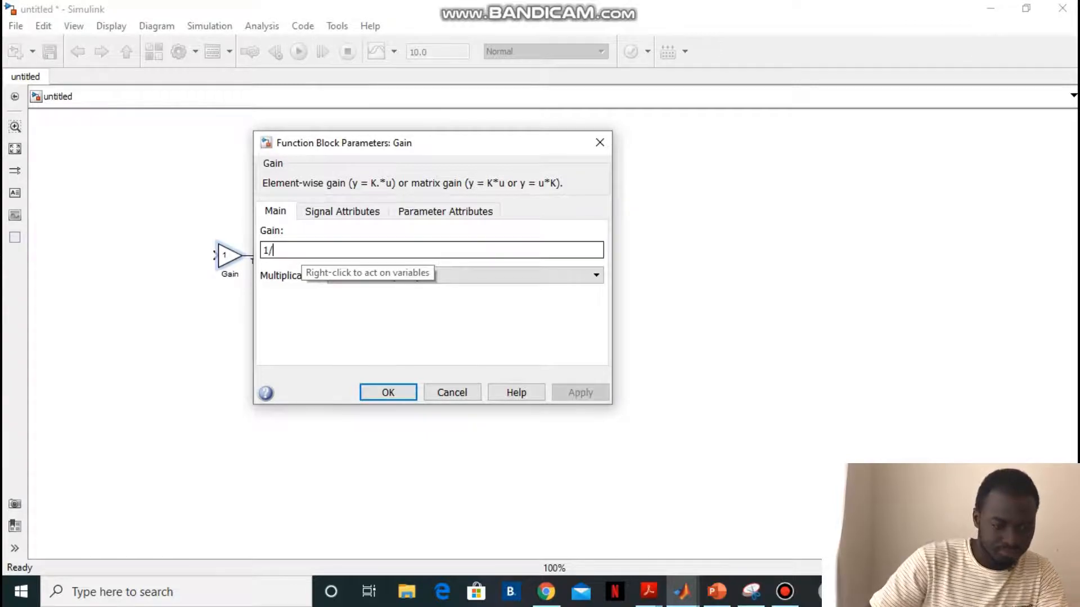
text(1)
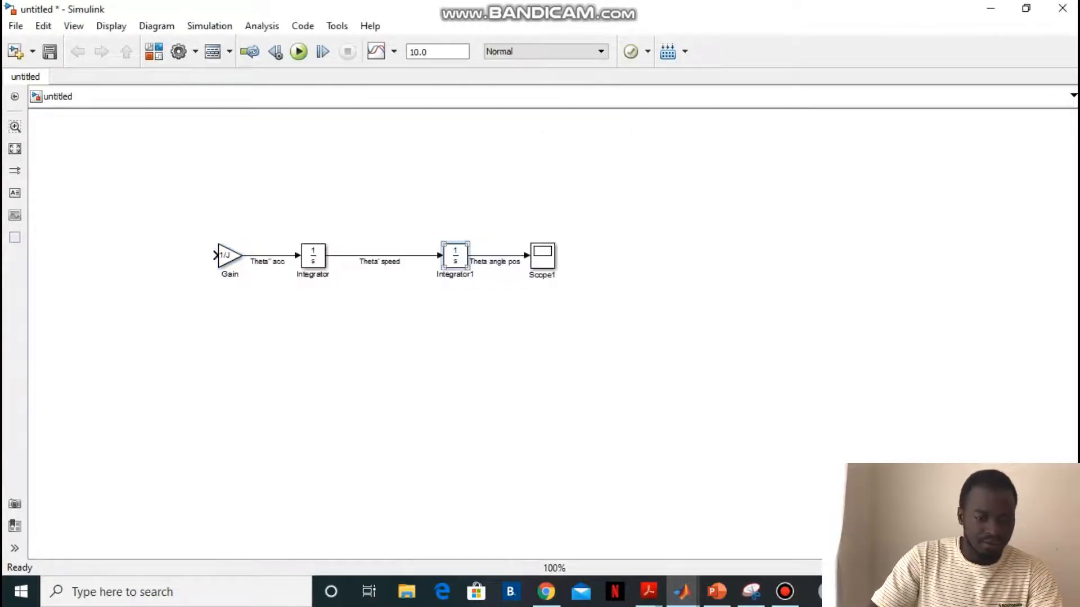
Rearrange the Gain, both Integrators and the Scope into a compact row, leaving free space ahead of the Gain's input.
click(313, 256)
drag(314, 256, 369, 256)
click(228, 256)
drag(229, 256, 585, 299)
drag(273, 256, 521, 248)
click(515, 298)
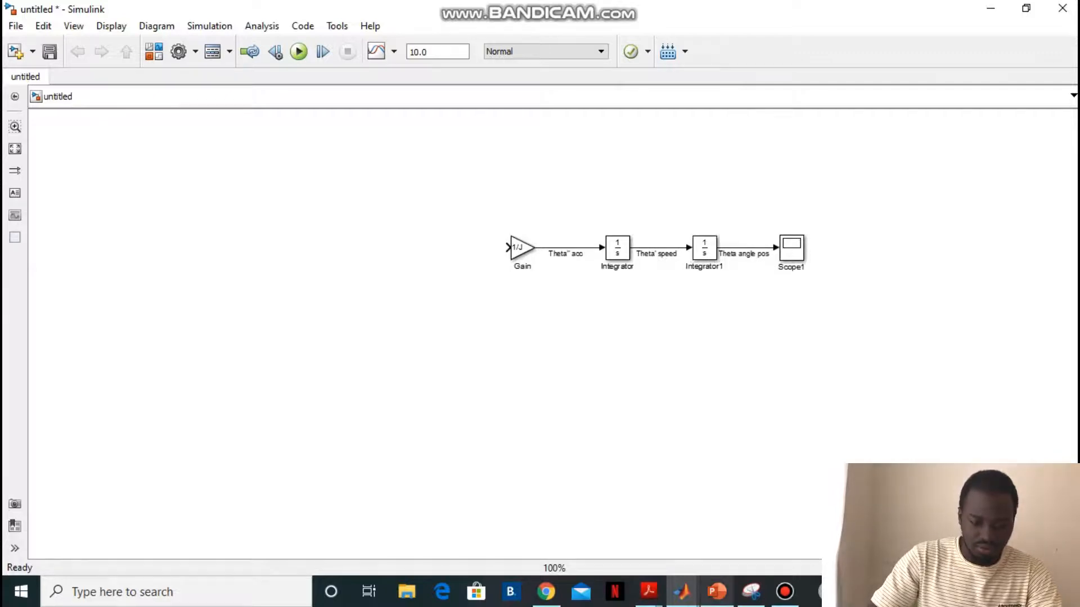
Add a Sum block from the Commonly Used Blocks library and connect its output to the 1/J Gain's input.
mouse_move(681, 591)
mouse_move(652, 529)
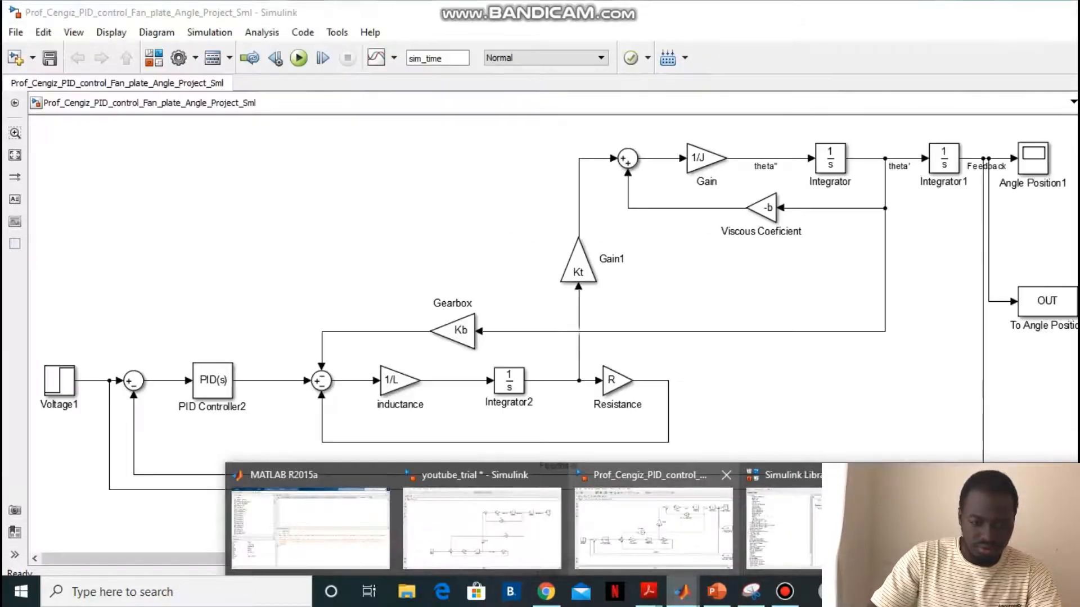
click(750, 592)
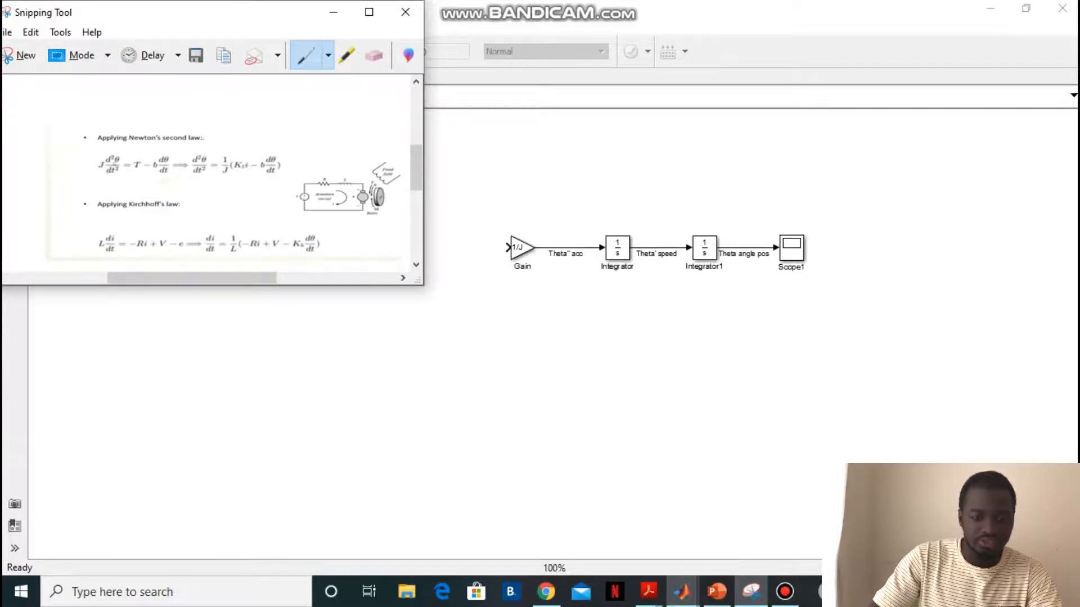
click(682, 591)
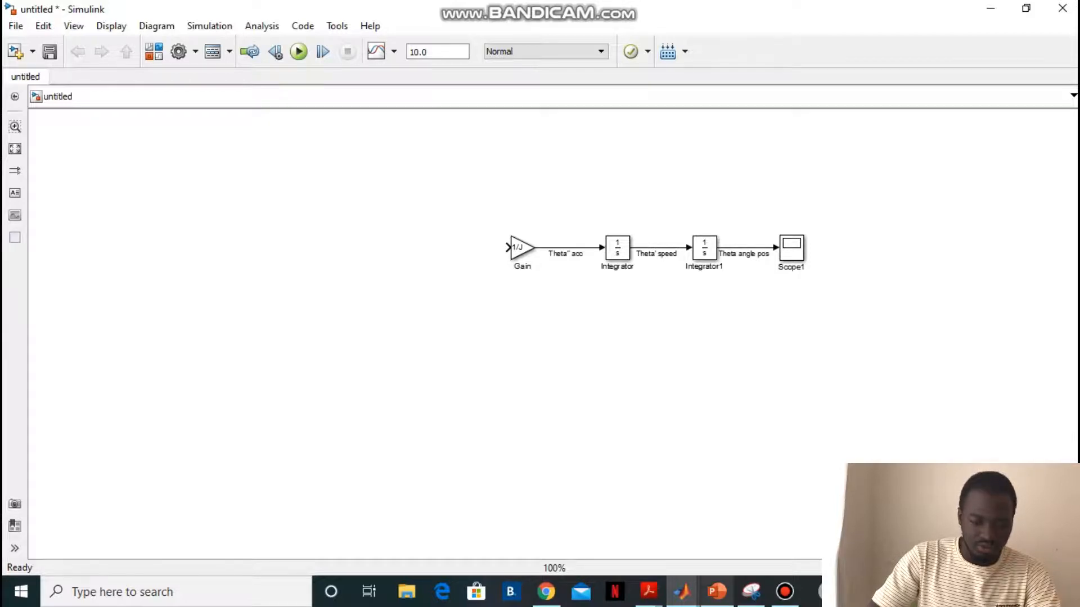
click(681, 592)
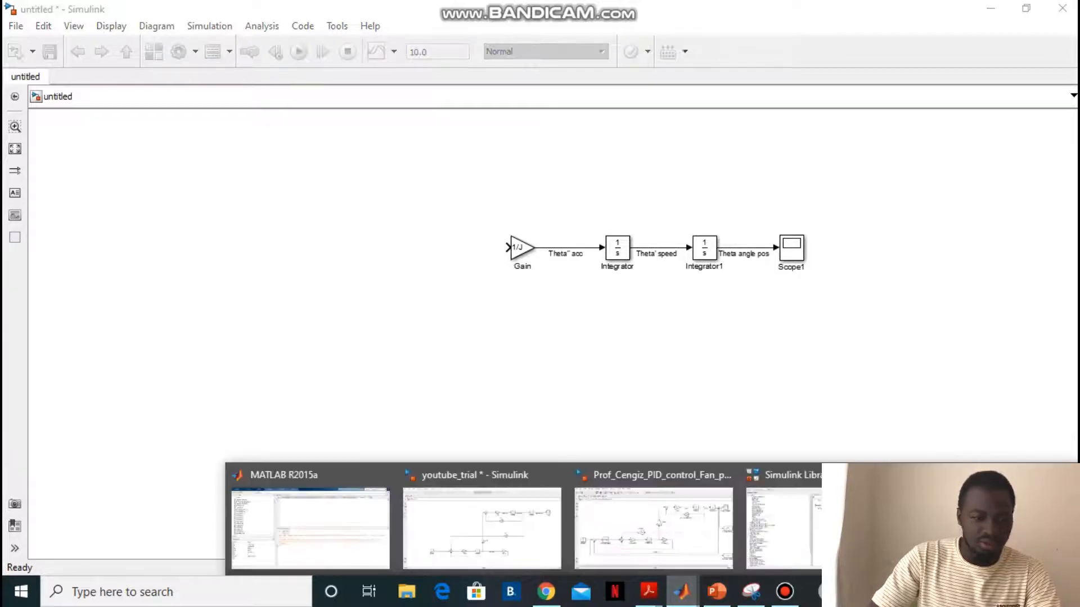
click(789, 523)
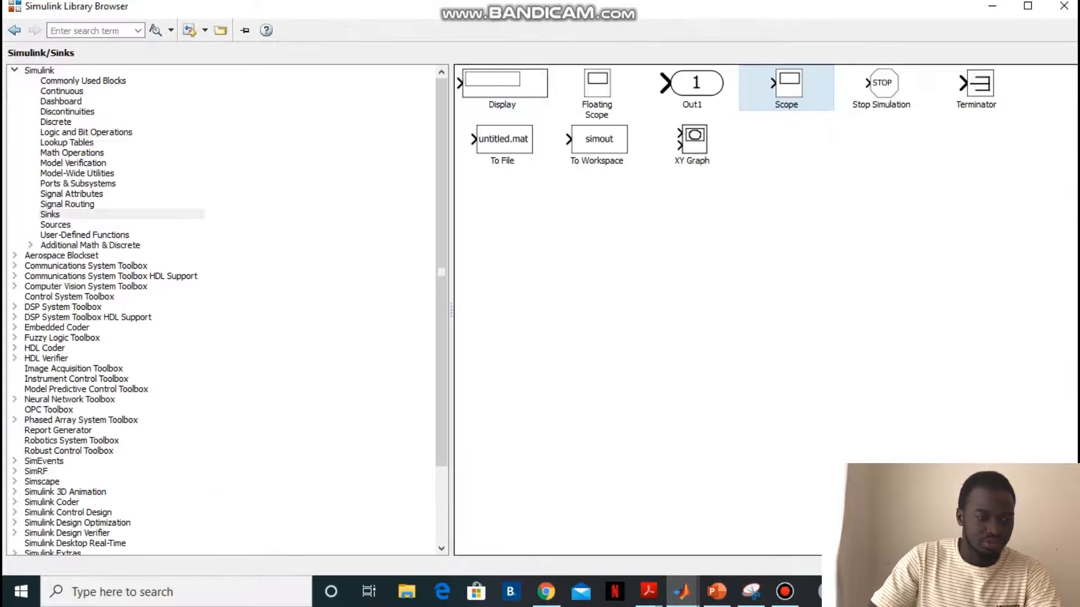
click(84, 81)
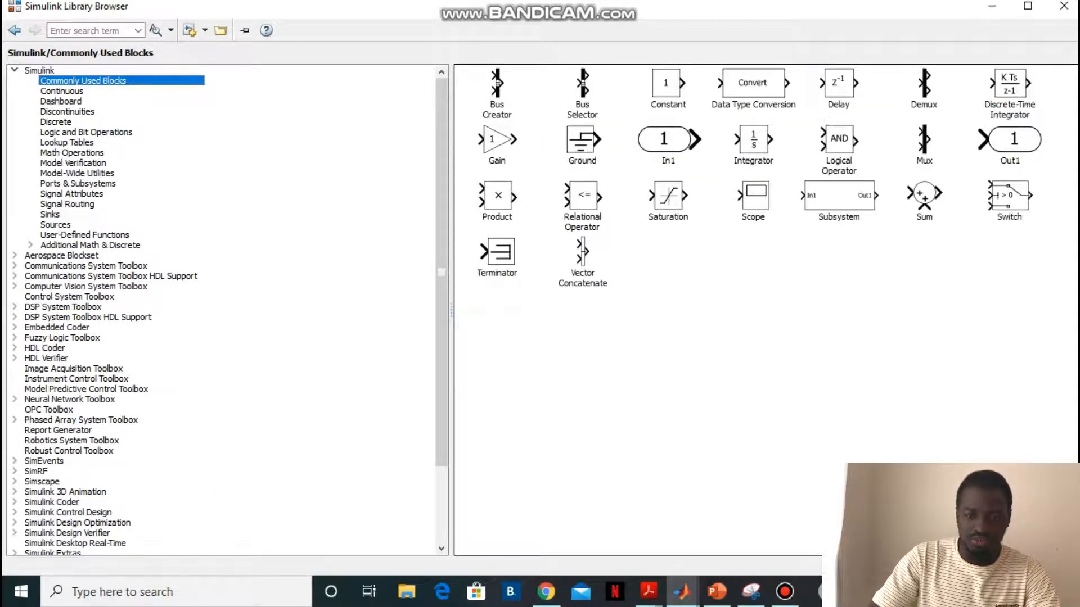
click(924, 195)
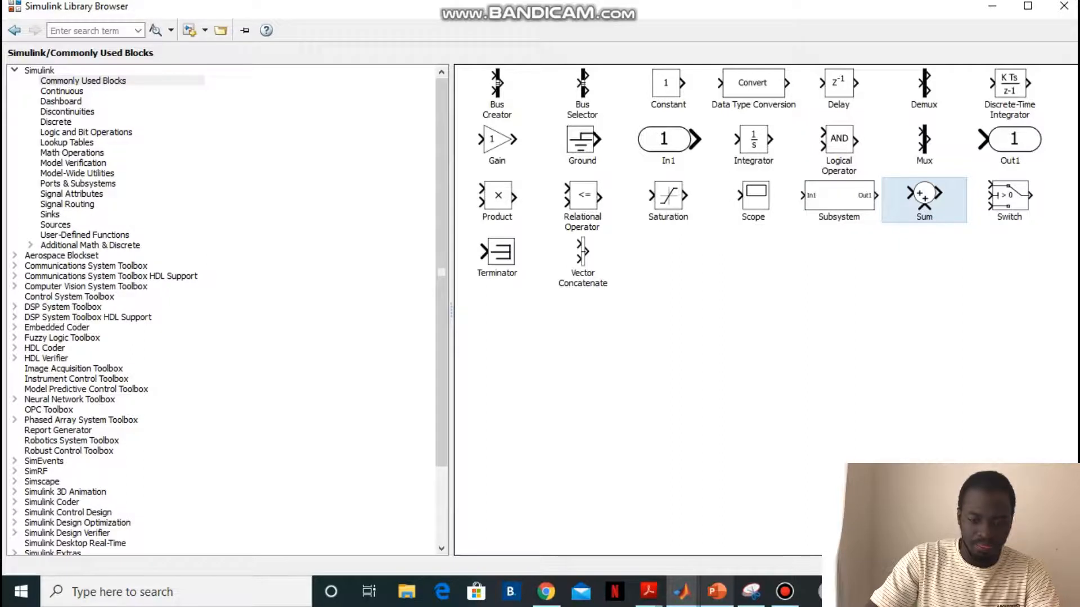
click(682, 592)
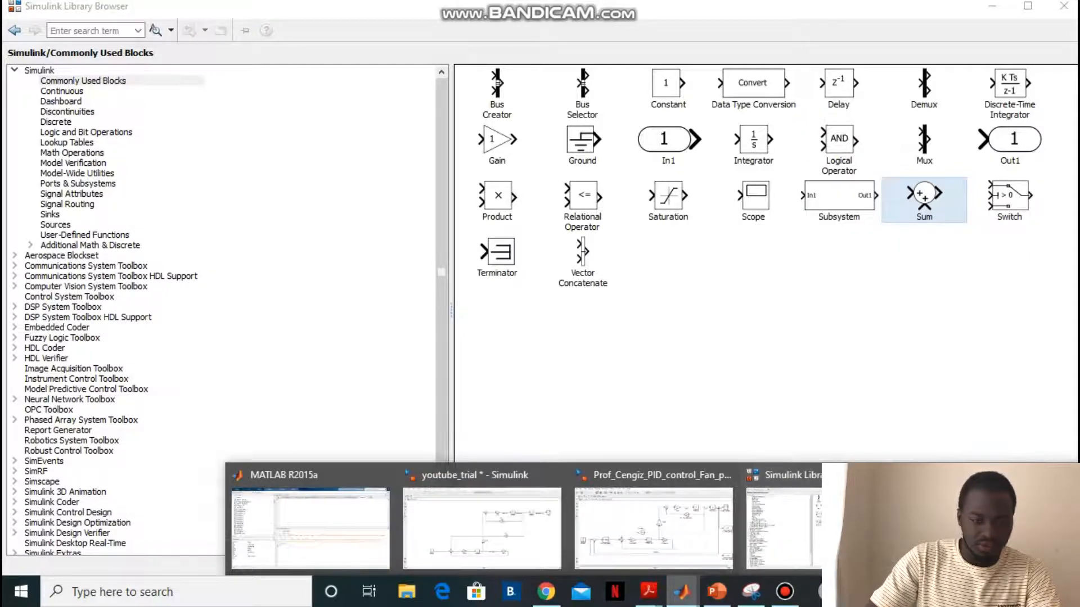
click(996, 528)
mouse_move(554, 336)
mouse_down()
mouse_move(483, 303)
mouse_move(450, 248)
mouse_move(508, 247)
mouse_move(453, 248)
mouse_up()
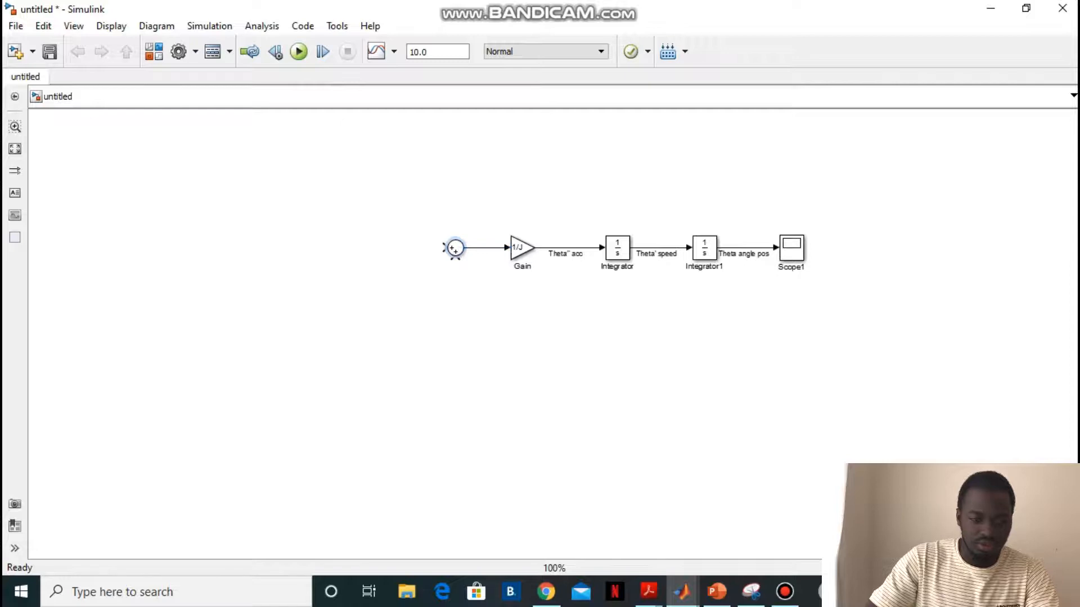
Copy the 1/J Gain block to below the first Integrator and rotate the copy clockwise by 180 degrees.
drag(522, 248, 617, 320)
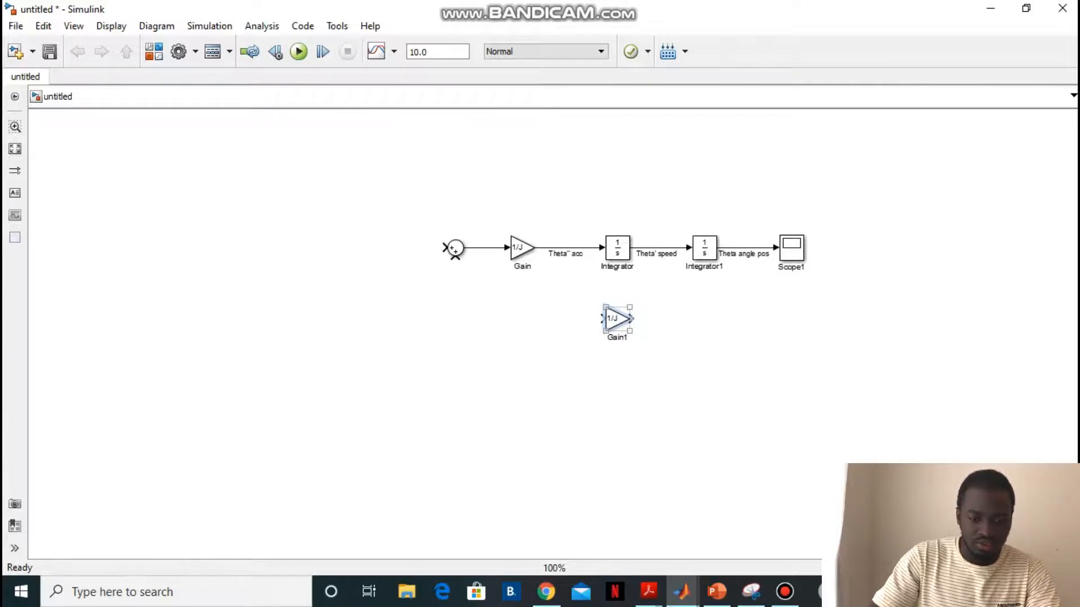
right_click(617, 318)
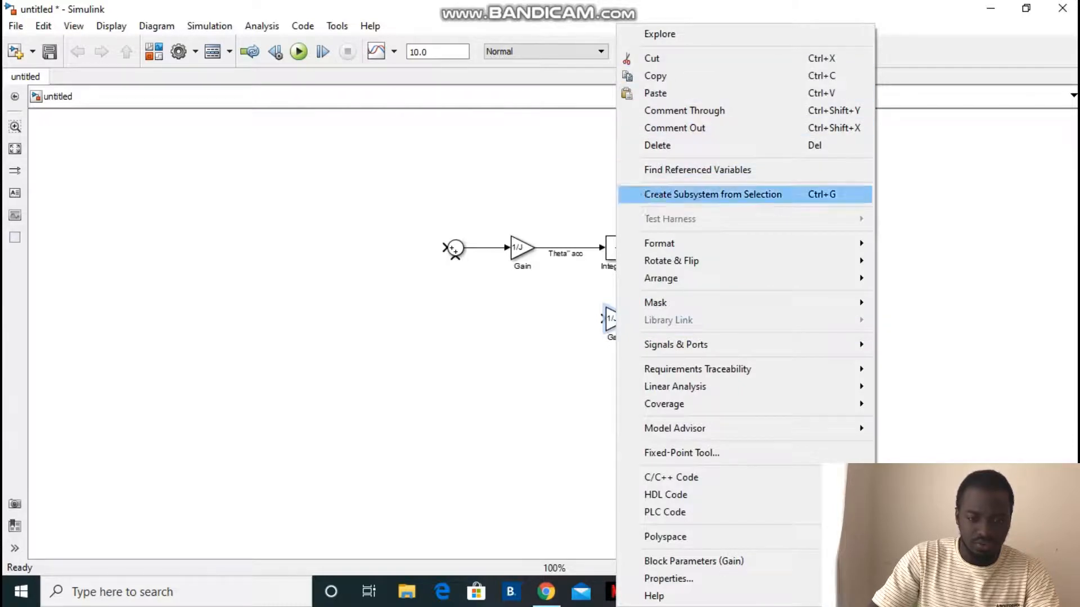
mouse_move(703, 260)
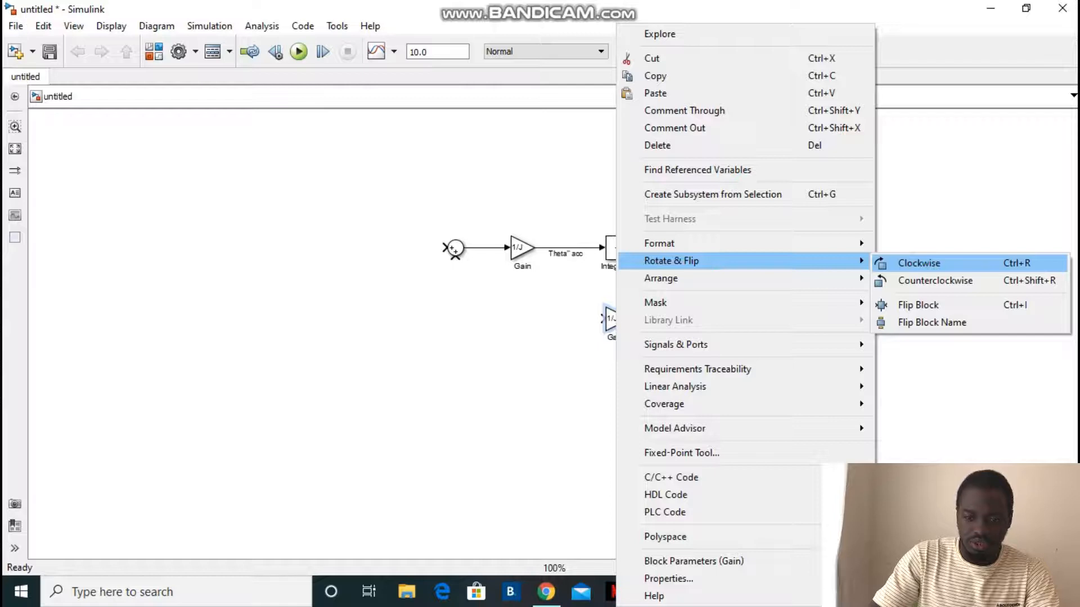
click(918, 263)
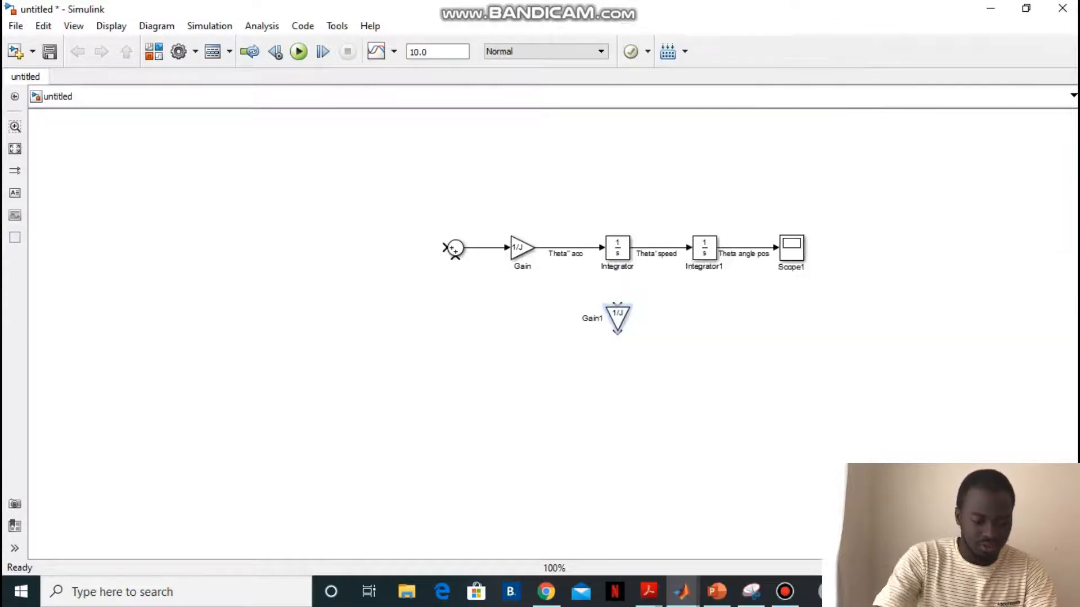
key(ctrl+r)
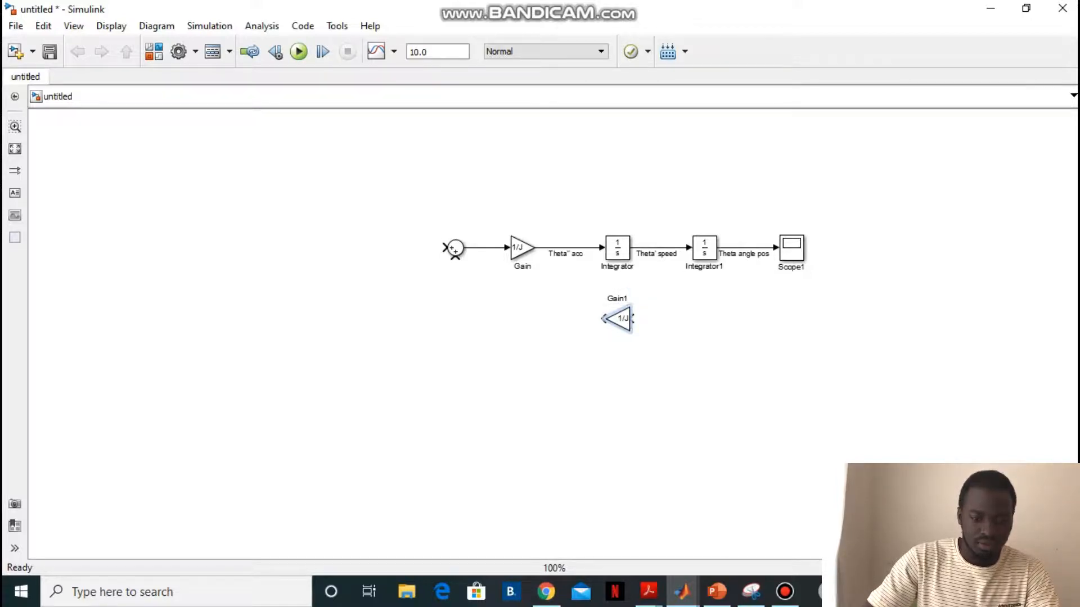
key(Escape)
Branch the Theta' speed line into the copied Gain's input and set that block's gain to -b.
mouse_move(632, 319)
mouse_down()
mouse_move(658, 318)
mouse_move(678, 248)
mouse_up()
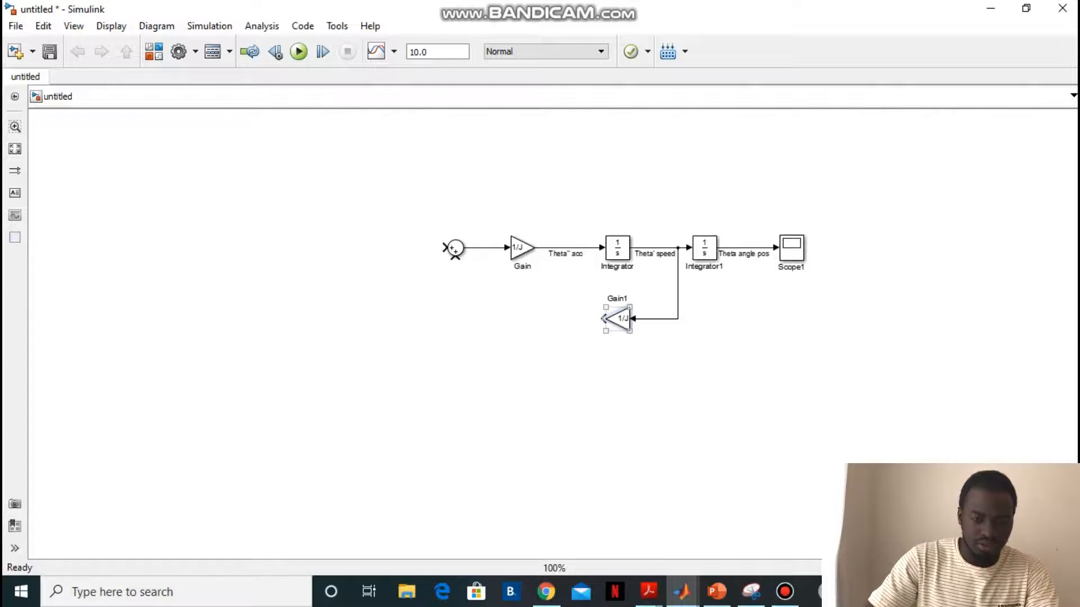
double_click(617, 319)
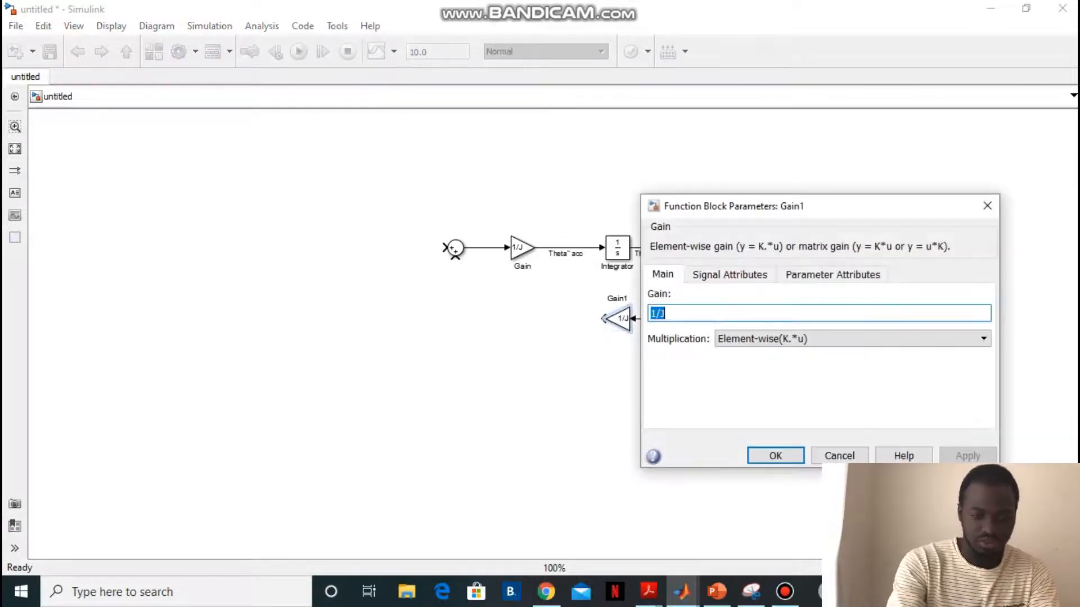
key(BackSpace)
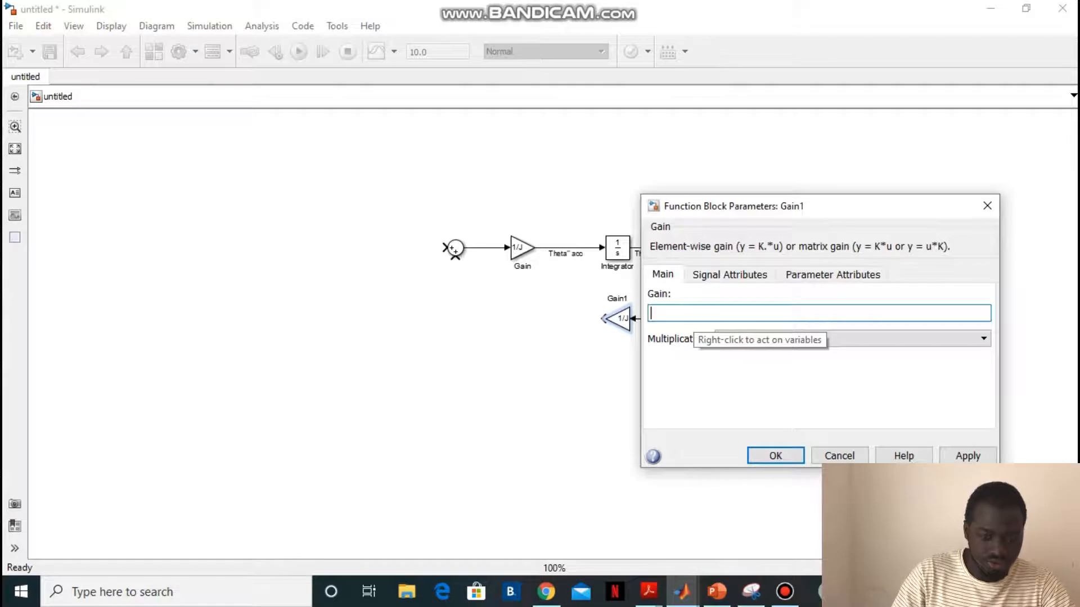
text(-b)
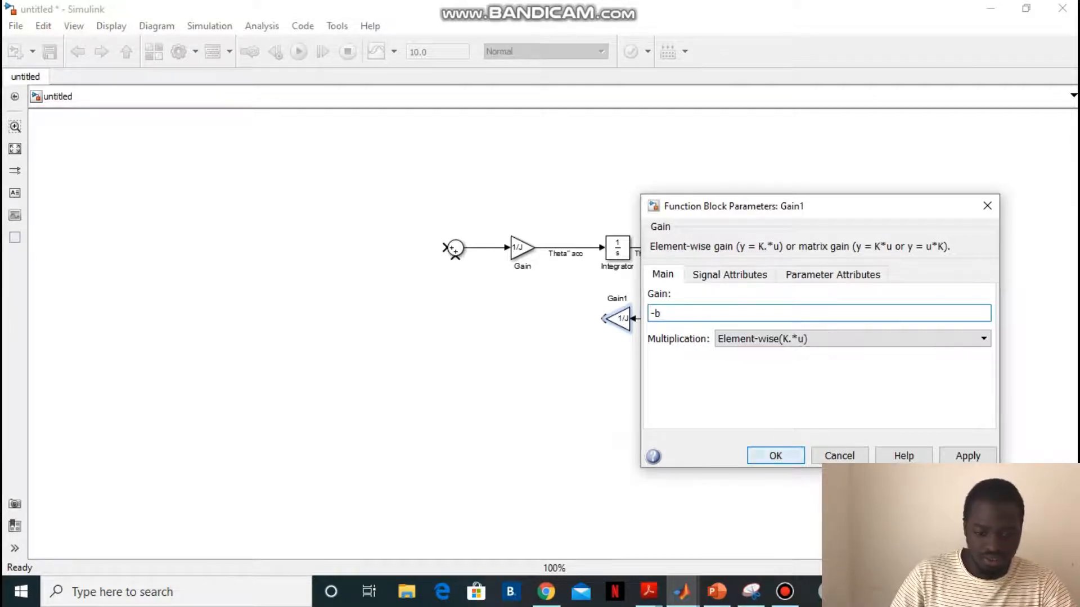
click(775, 456)
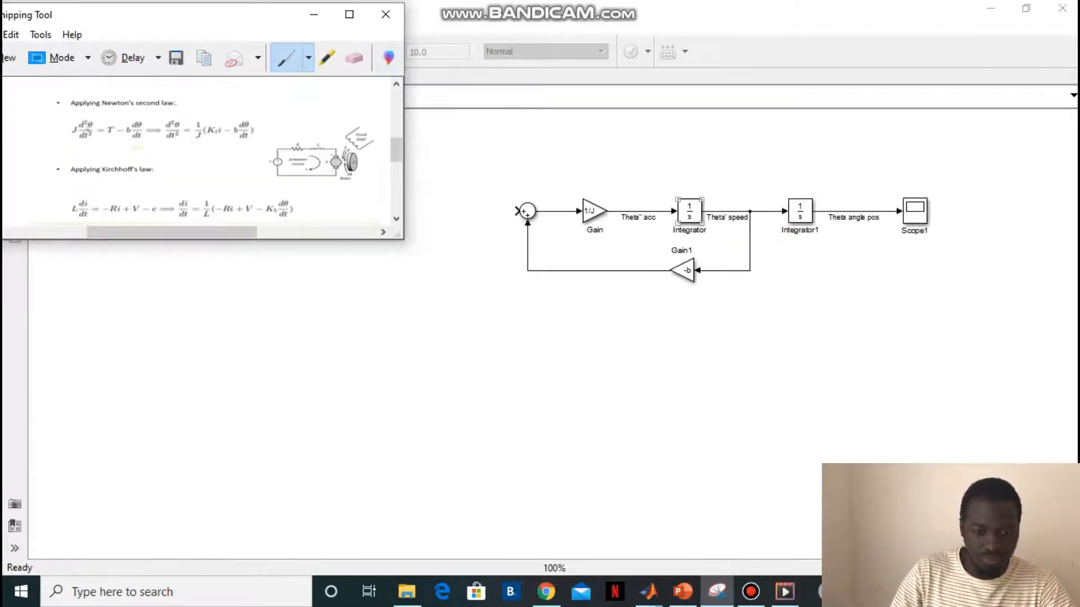
Copy the first Integrator to below the mechanical loop, draw an output line from the copy and label it "di/dt current".
click(689, 211)
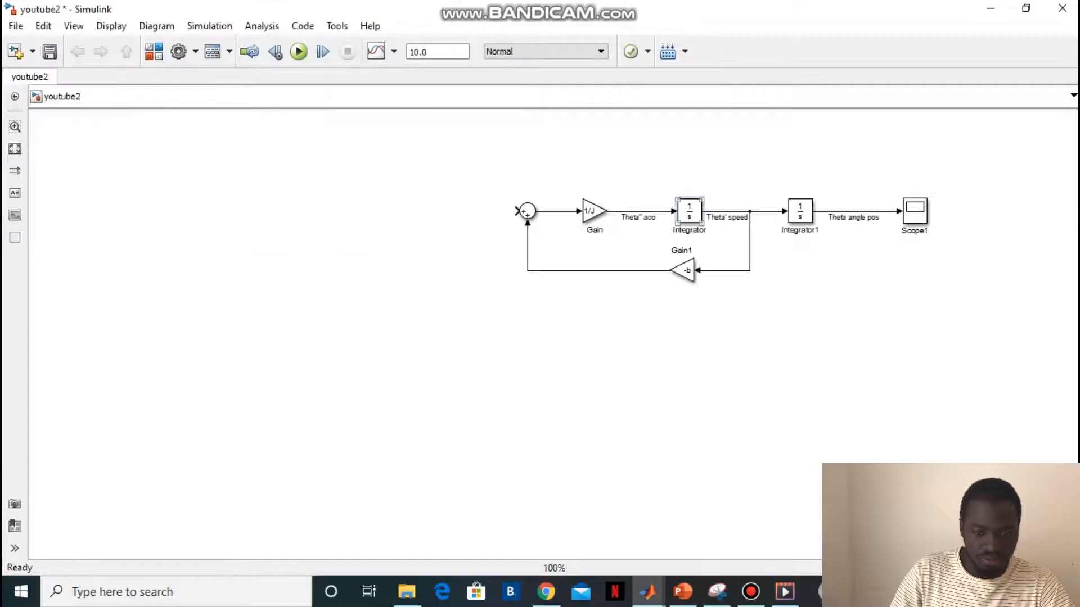
drag(689, 212, 697, 388)
double_click(654, 389)
text(dt)
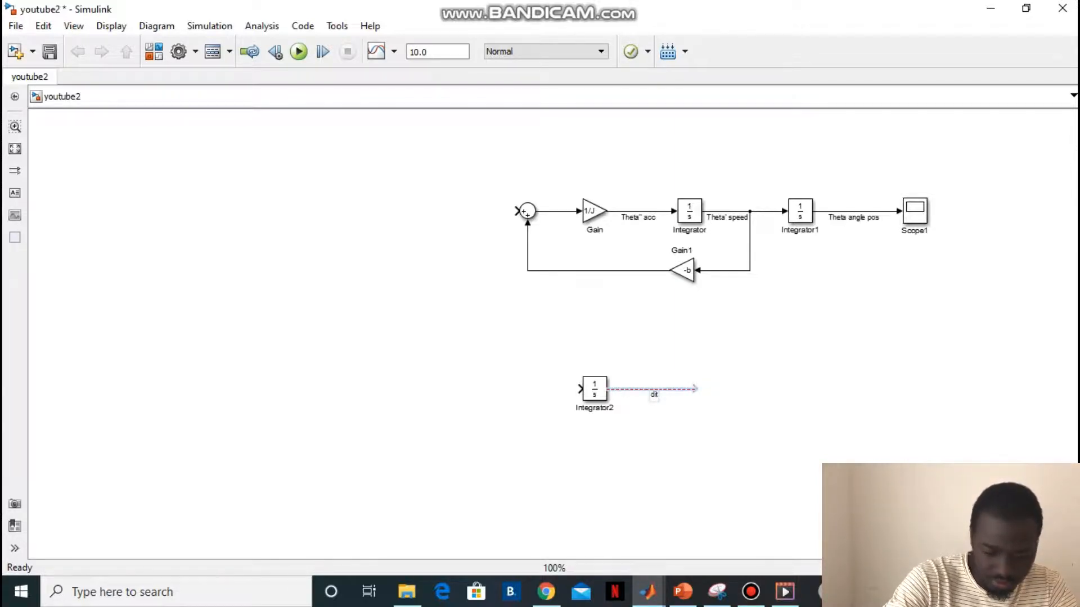
text(d)
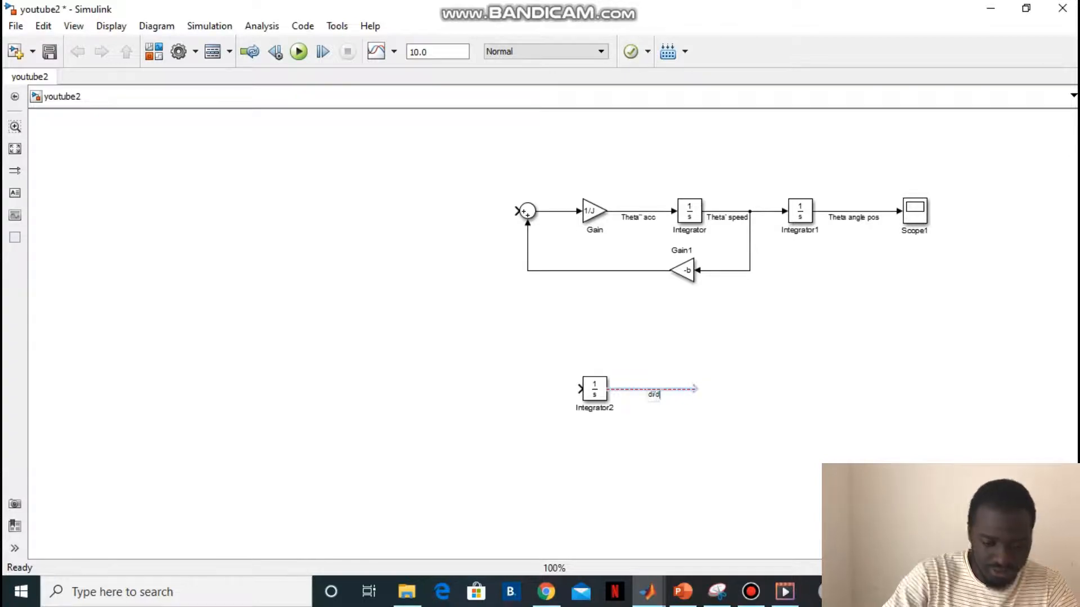
text(t c)
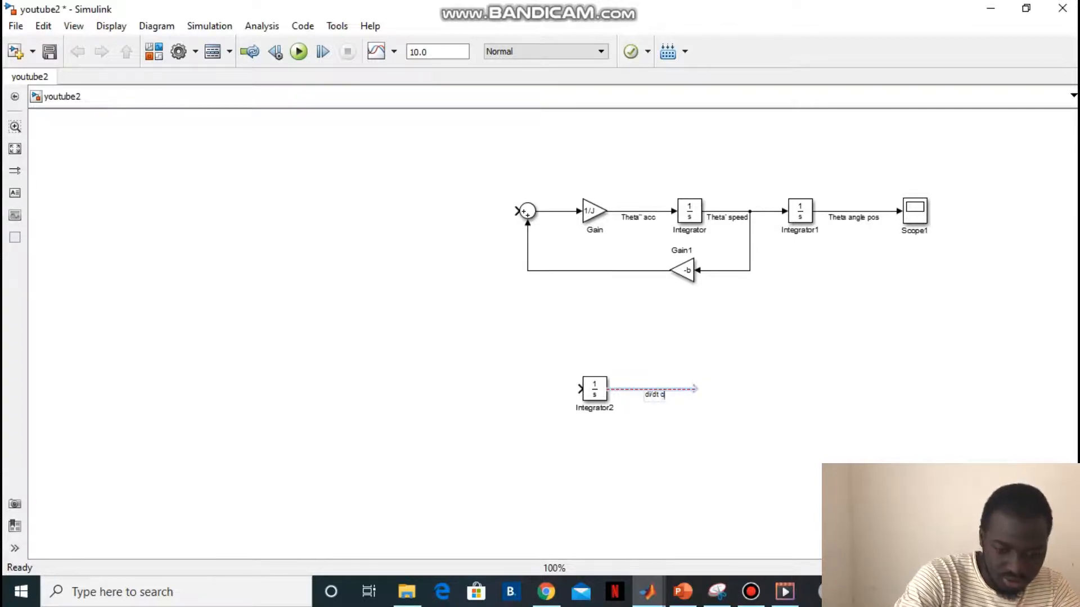
text(urrent)
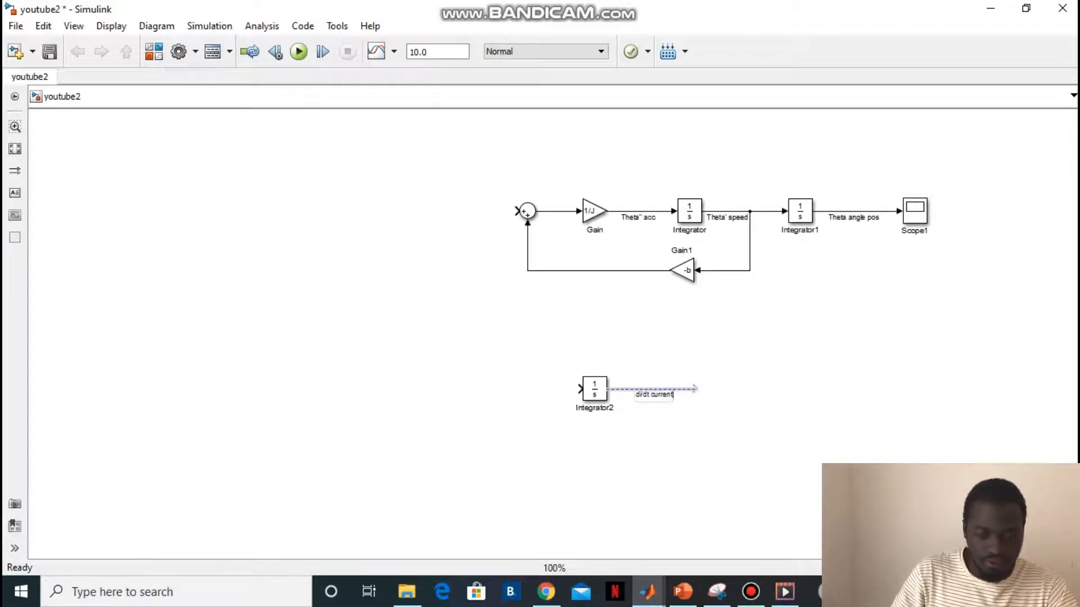
key(Escape)
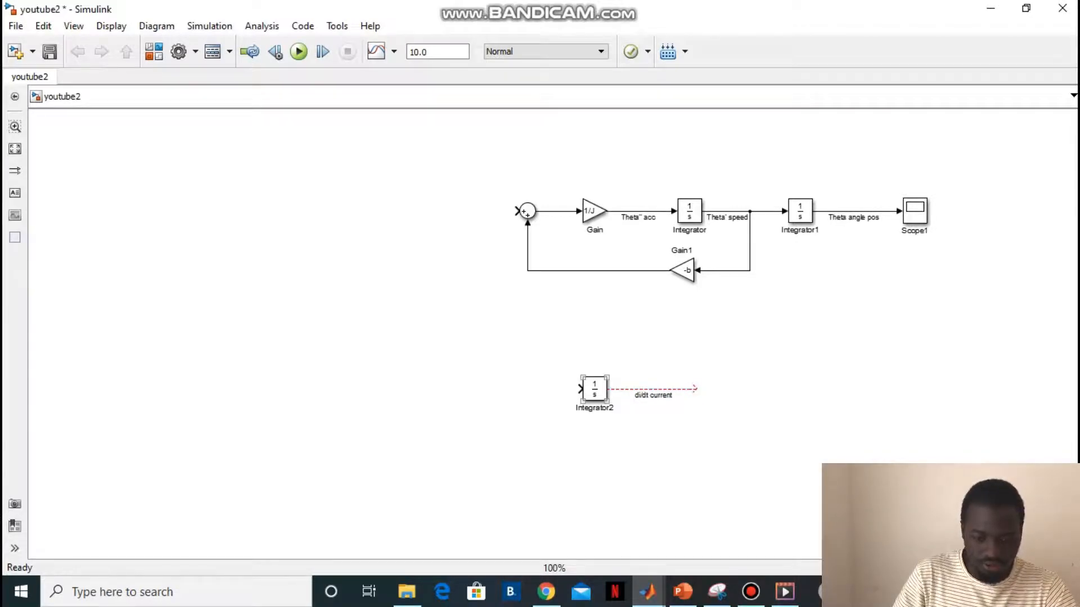
Check the motor equations, then copy the Sum block ahead of the current Integrator and connect it to that Integrator's input.
click(717, 591)
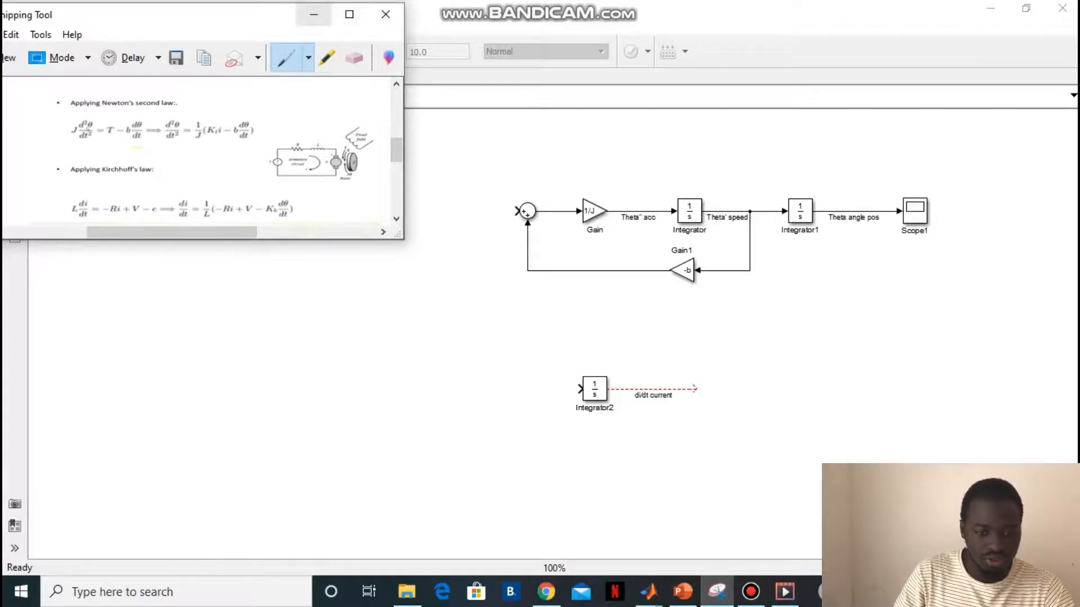
click(314, 14)
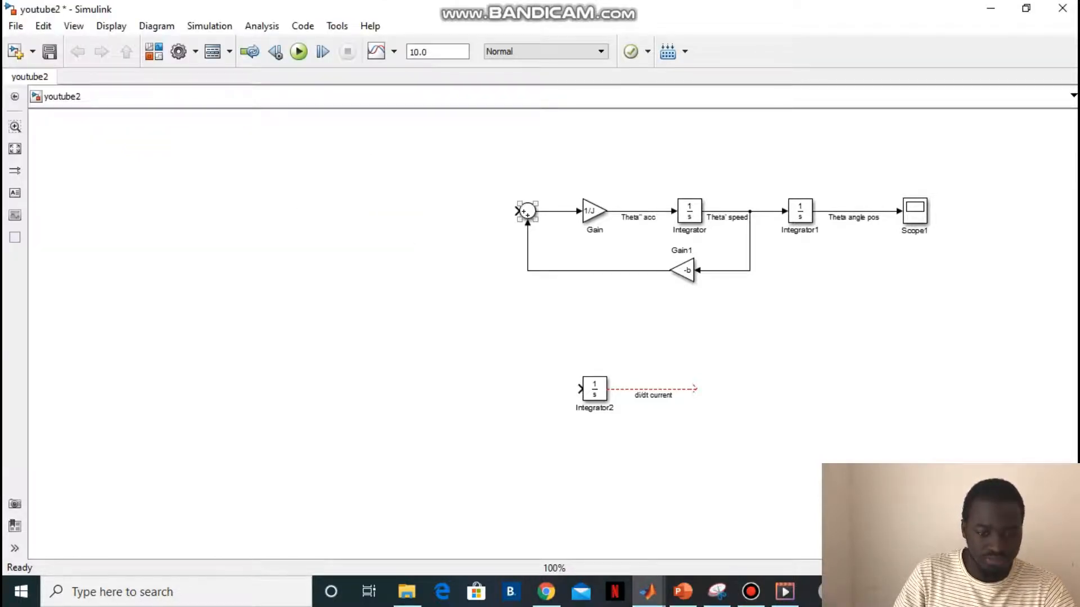
drag(527, 212, 495, 389)
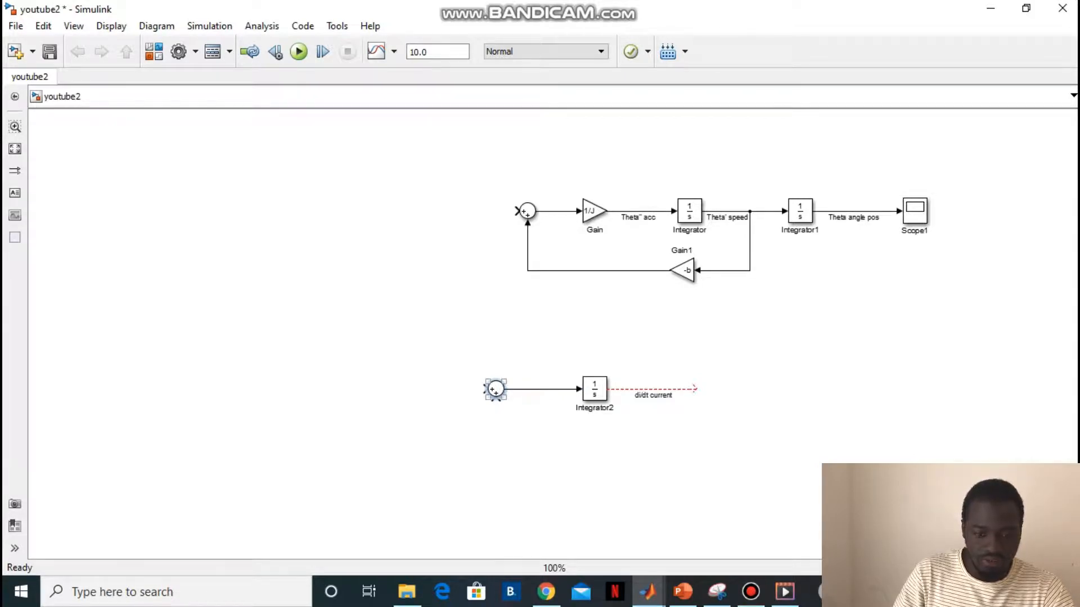
Copy the -b Gain block, flip the copy to face forward and attach its input to the di/dt current line.
click(682, 271)
drag(682, 270, 732, 381)
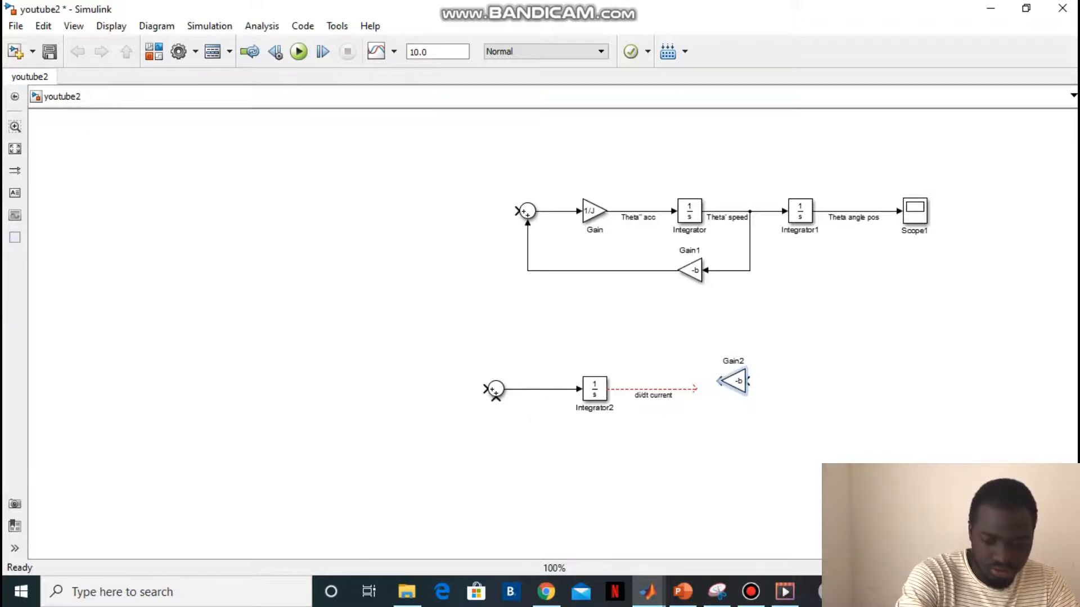
key(ctrl+i)
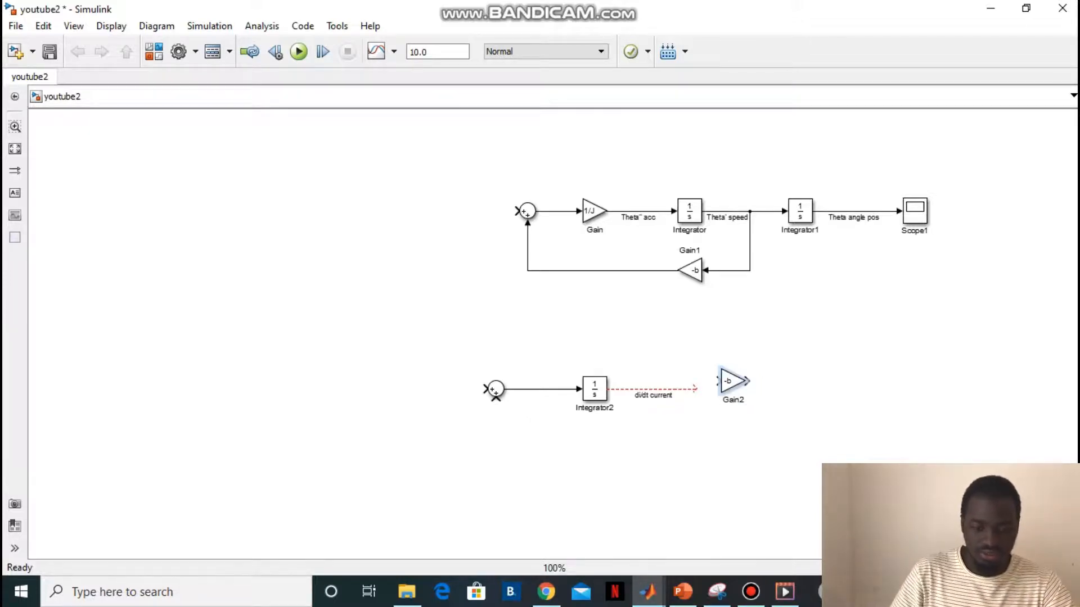
drag(732, 381, 709, 389)
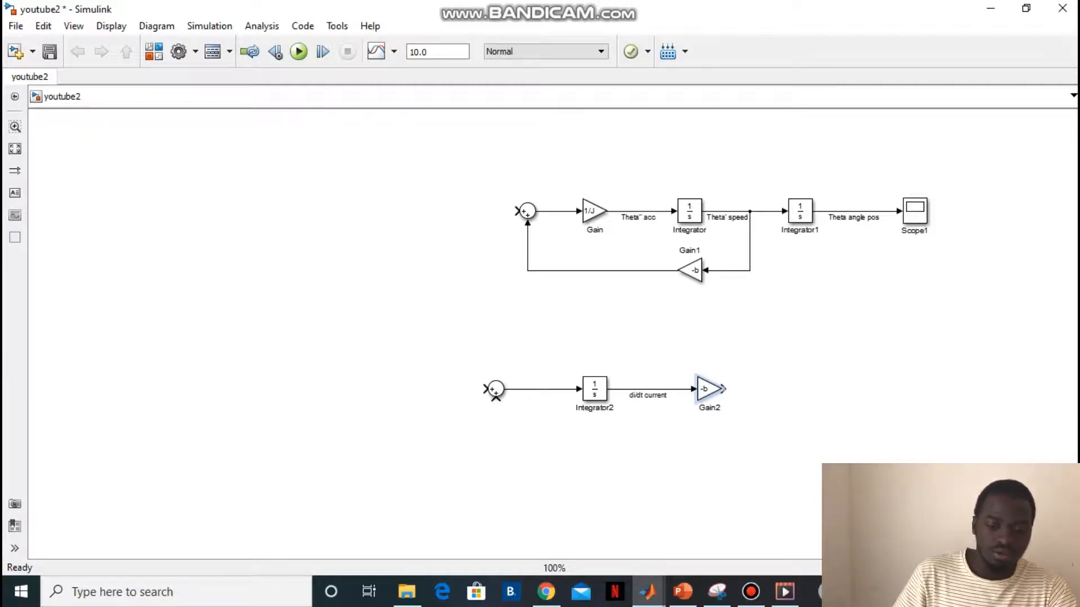
Set the new Gain block on the di/dt current line to R and feed its output back to the current loop's Sum.
double_click(708, 389)
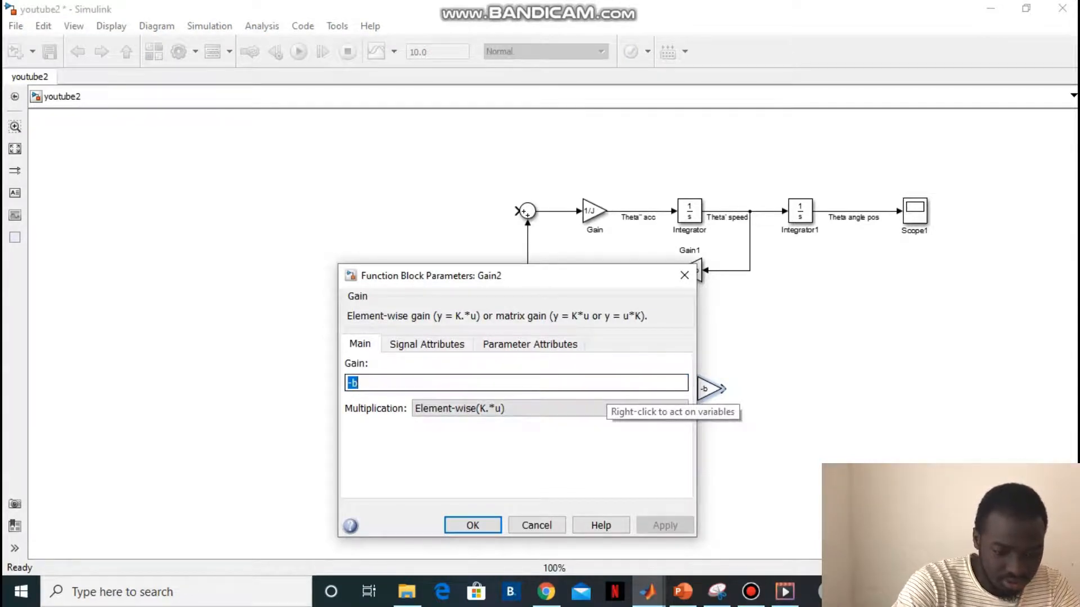
text(R)
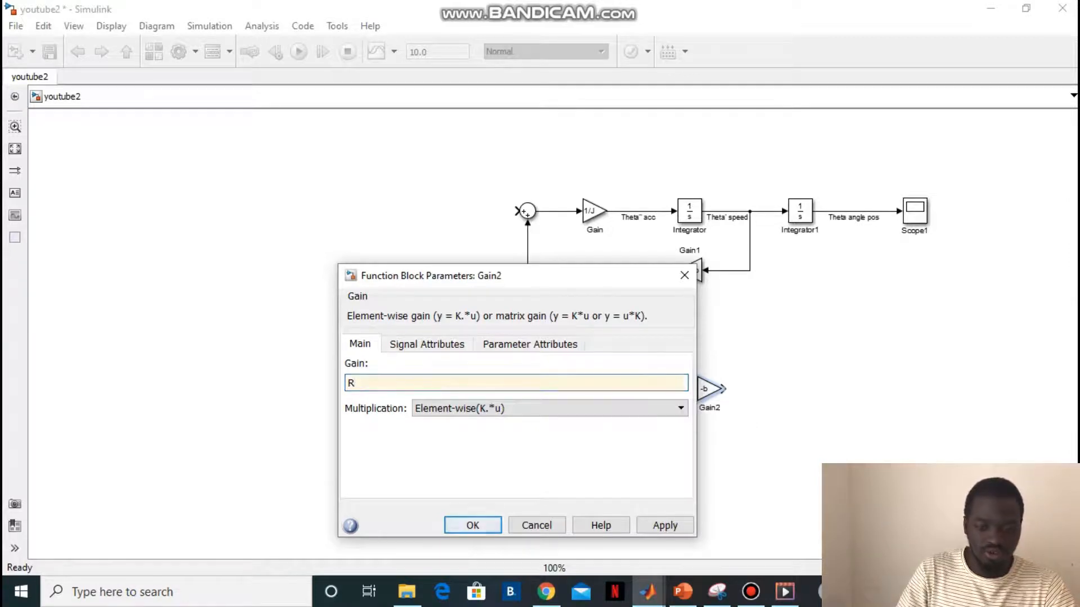
key(Return)
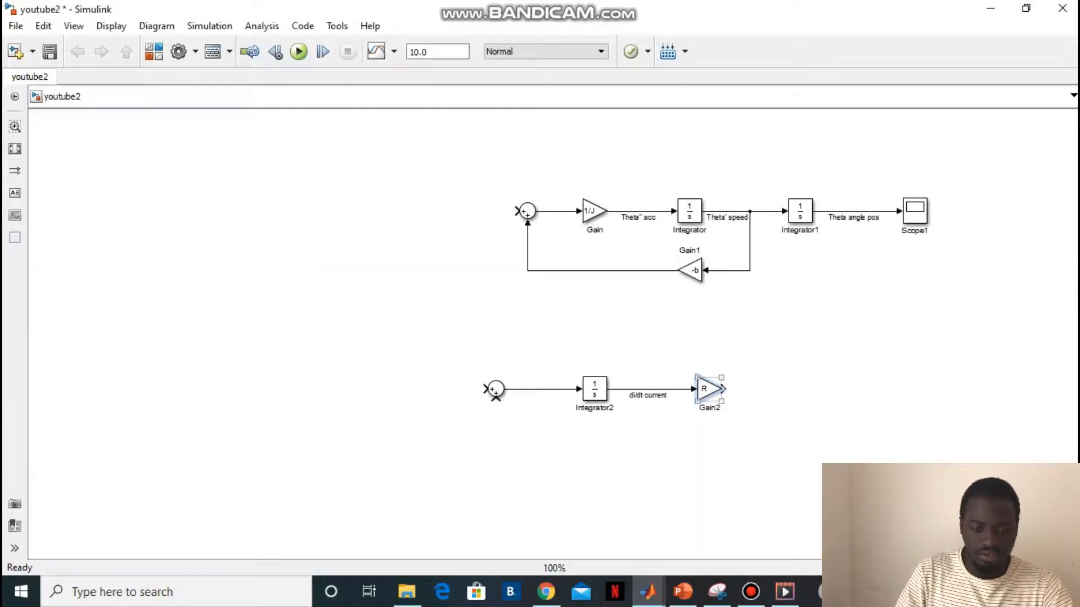
drag(724, 388, 496, 401)
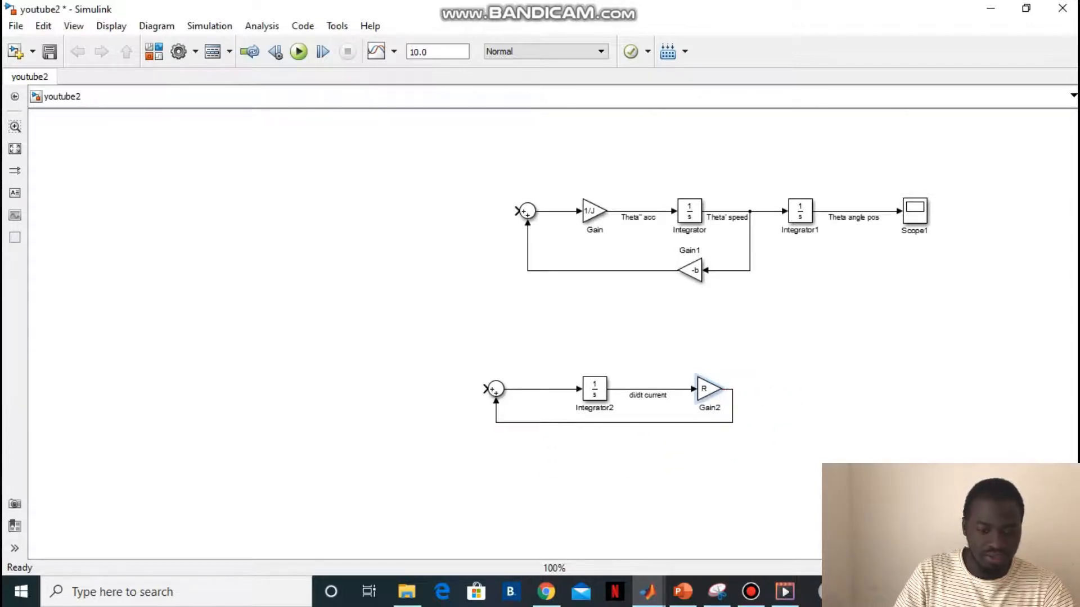
Change the list of signs of the current loop's Sum block to -+-.
click(496, 389)
double_click(496, 388)
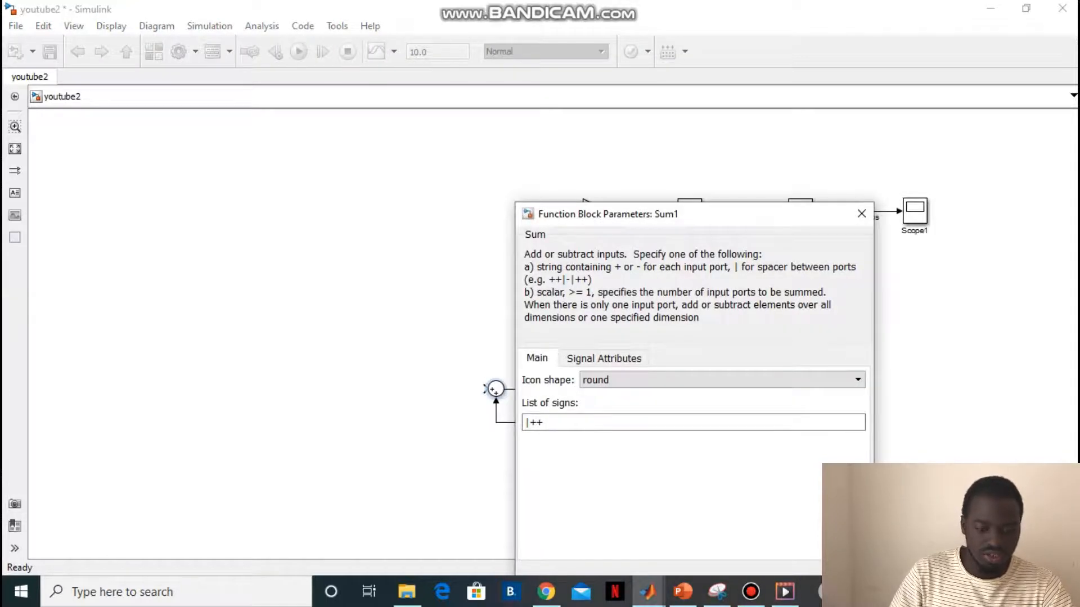
key(BackSpace)
text(-+)
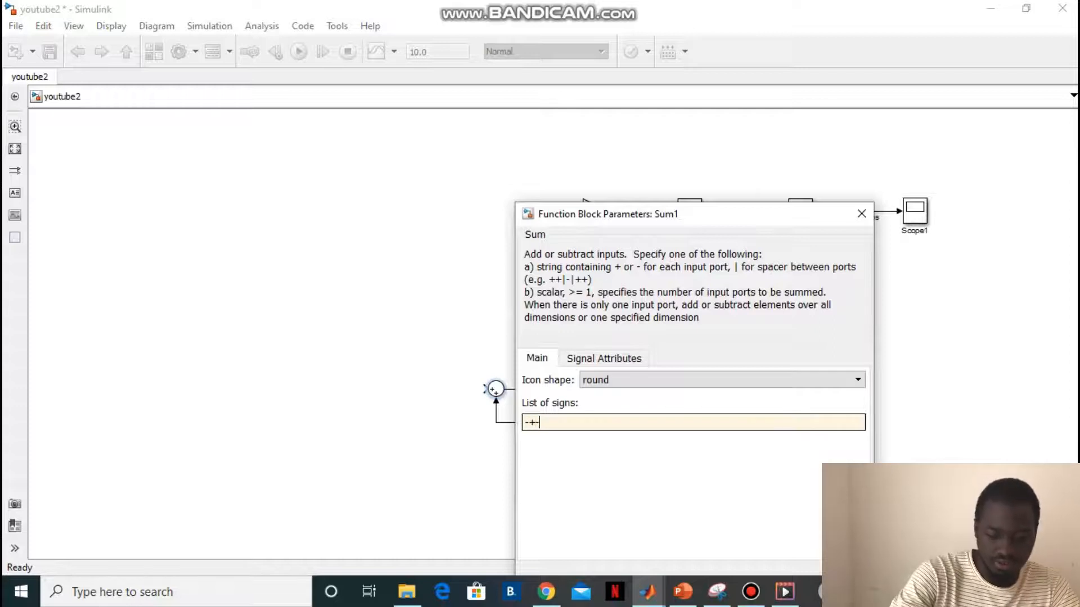
key(Return)
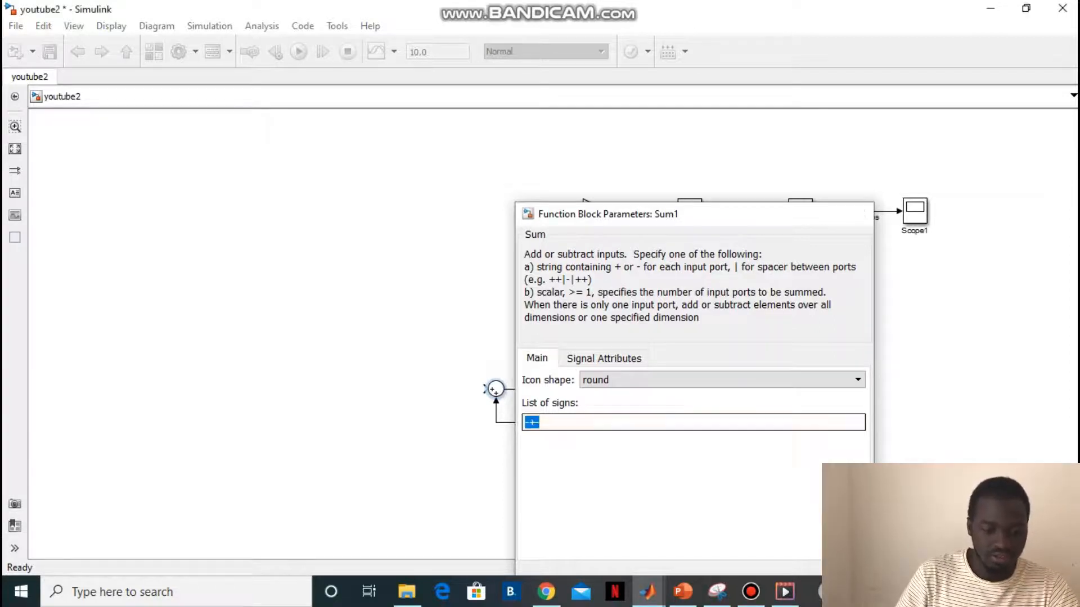
Reroute the R Gain's feedback line into the lower minus input of the current loop's Sum block.
drag(484, 386, 475, 416)
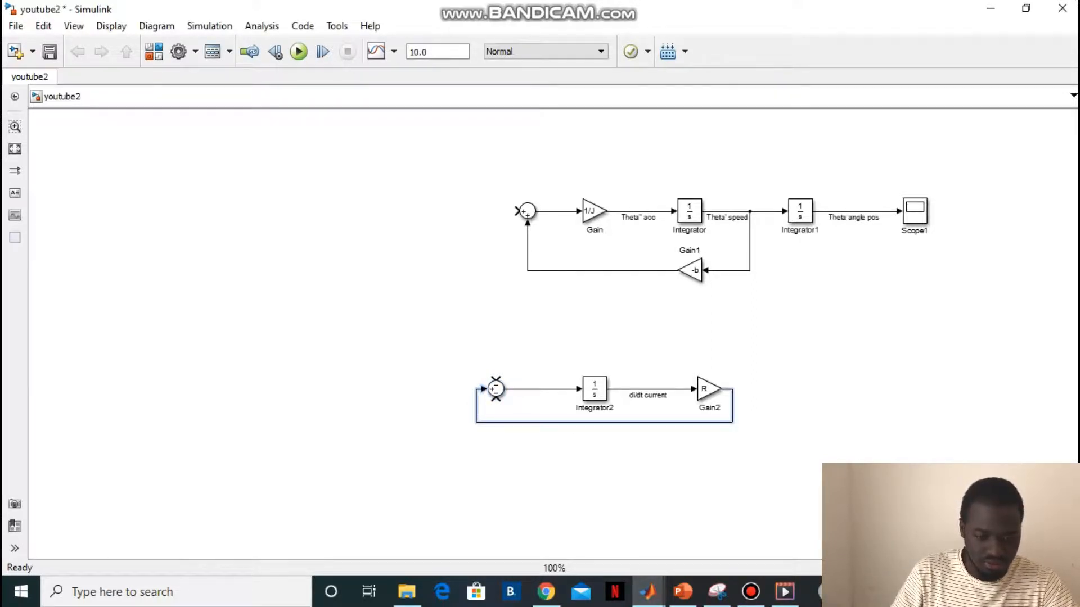
drag(484, 389, 496, 427)
click(474, 429)
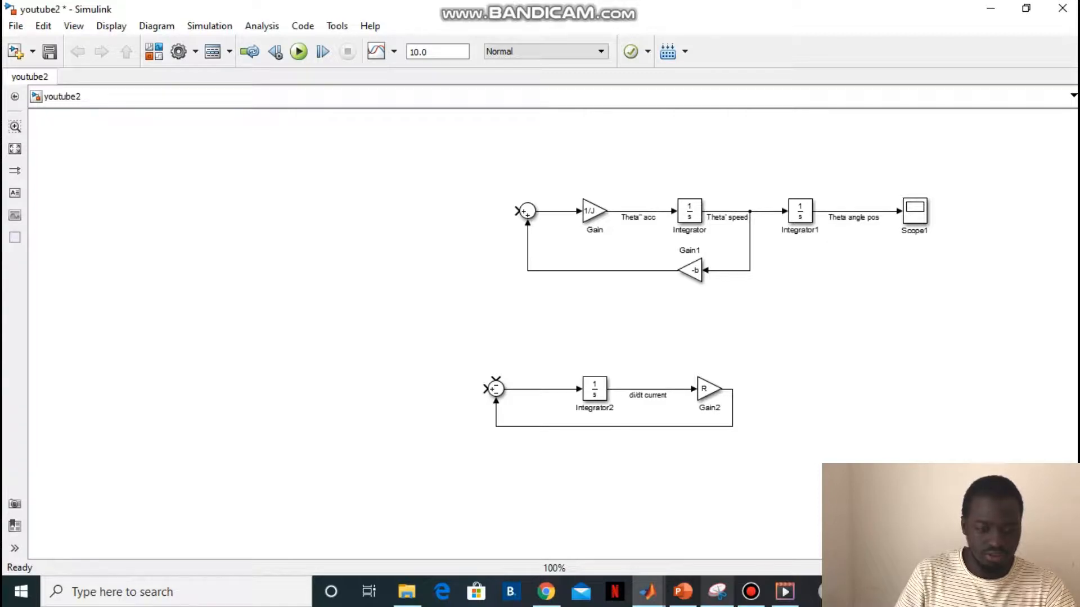
Consult the motor equations, copy the -b Gain block to between the two loops and set the copy's gain to Kt.
click(718, 592)
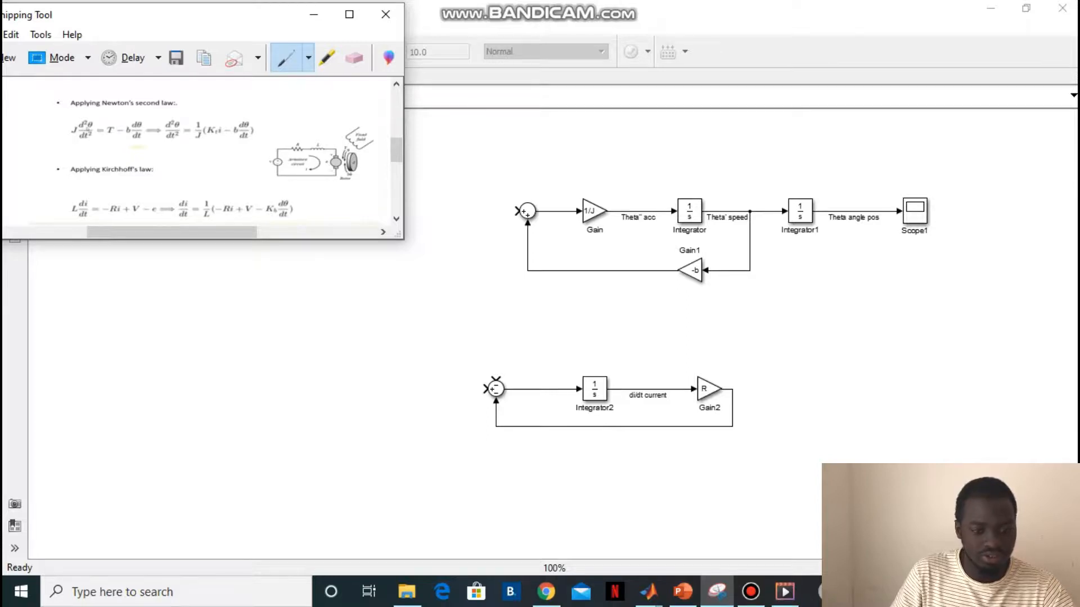
click(314, 15)
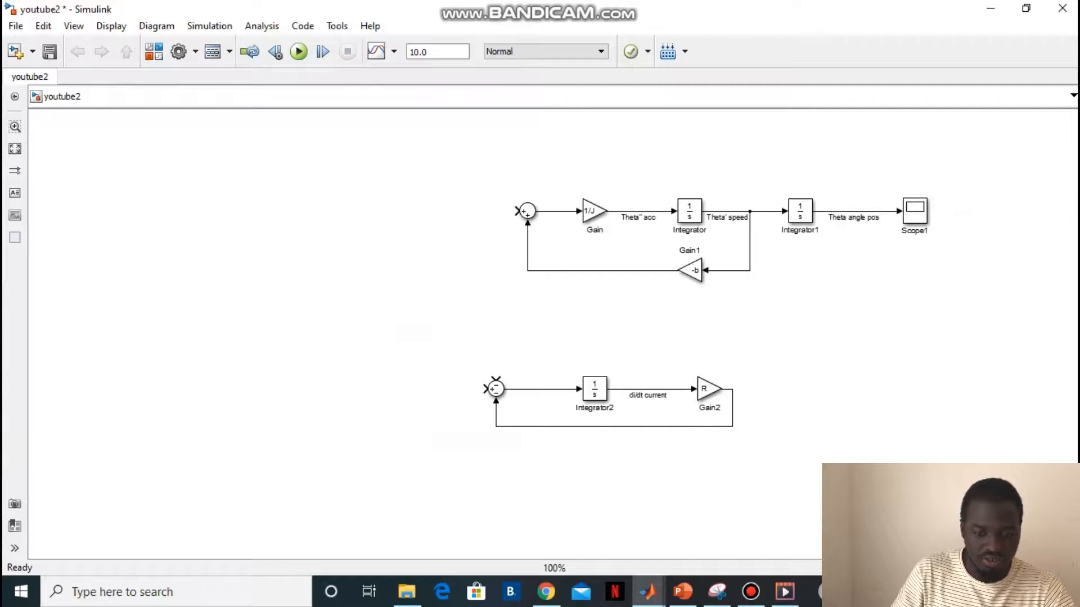
drag(691, 270, 624, 333)
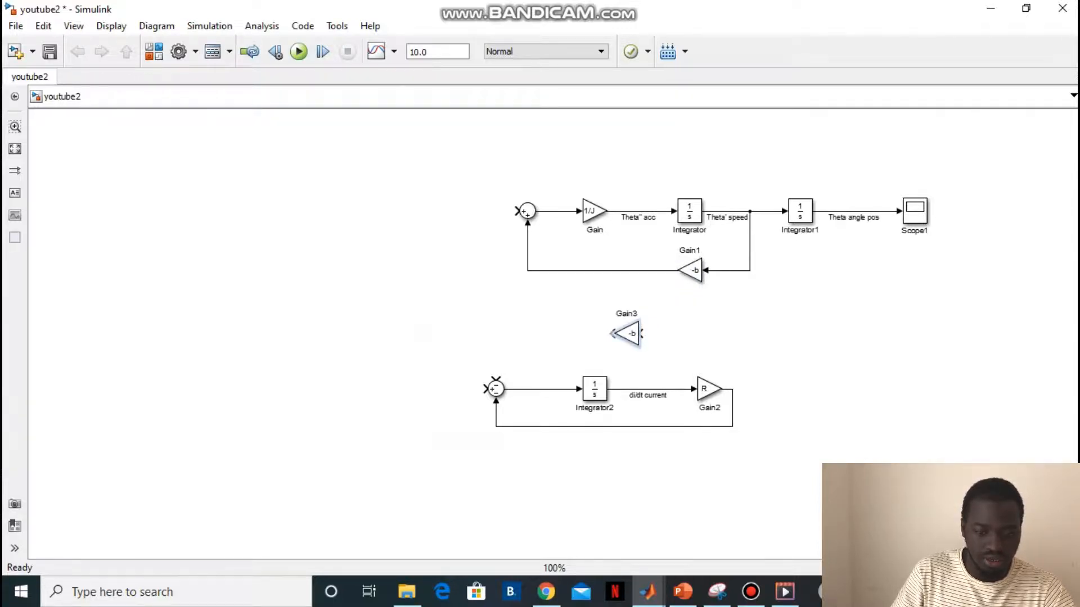
double_click(626, 333)
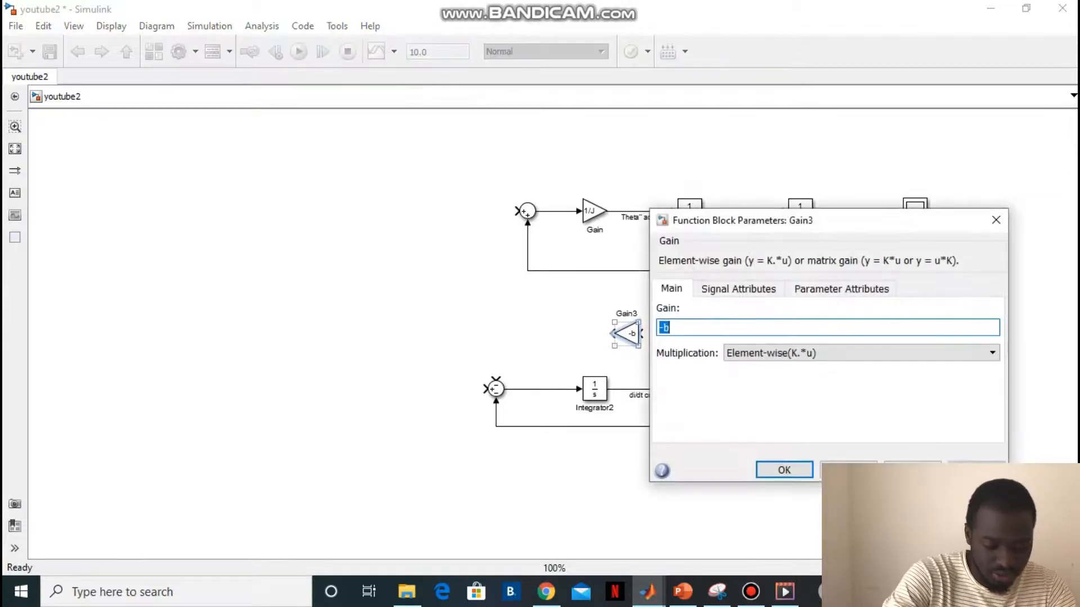
key(BackSpace)
text(k)
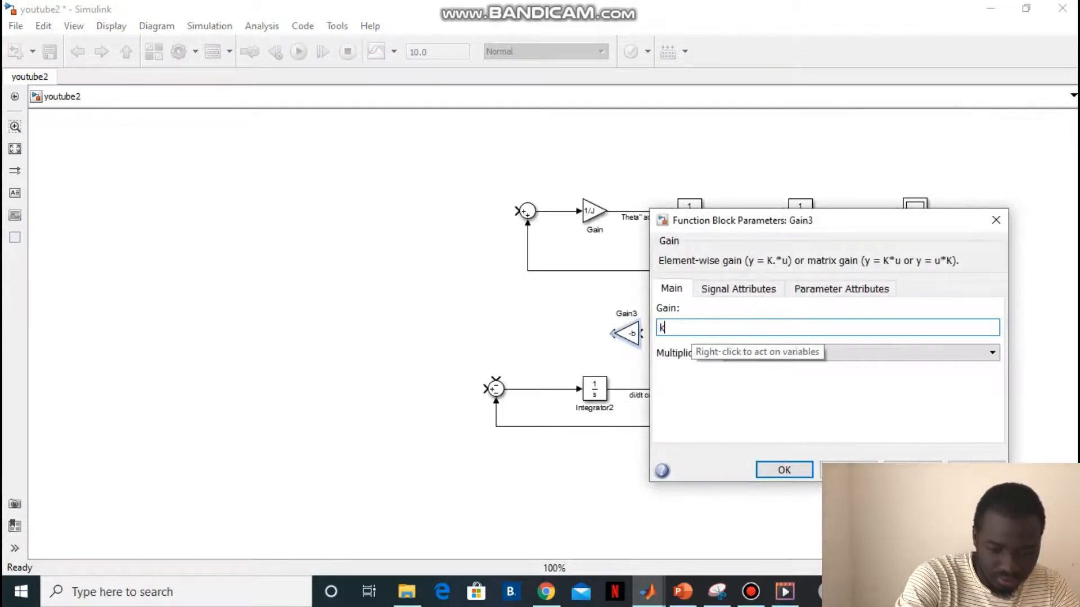
text(T)
key(BackSpace)
key(BackSpace)
text(K)
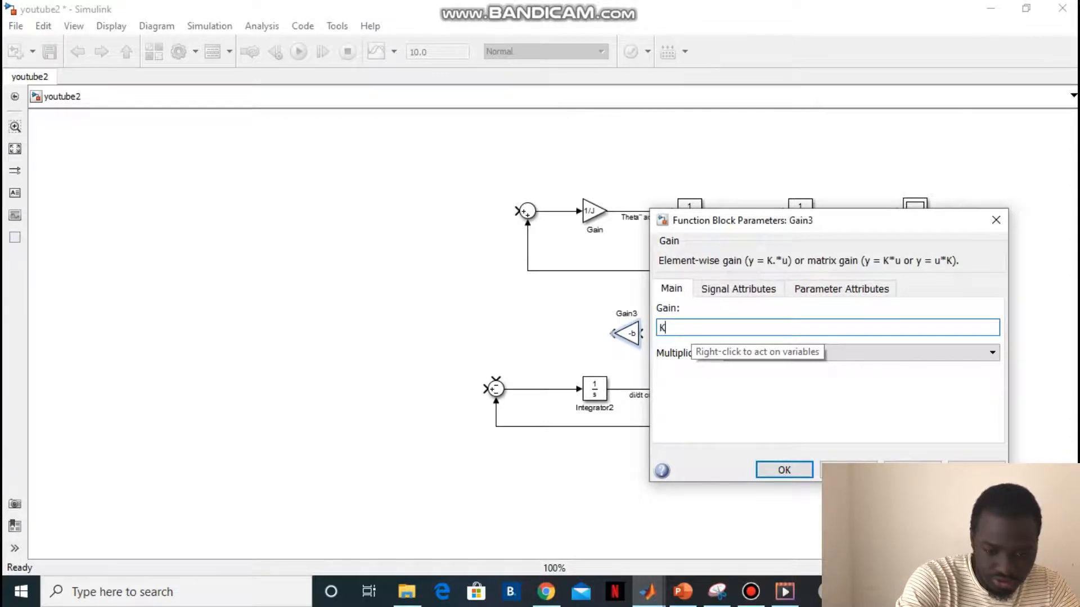
text(T)
key(BackSpace)
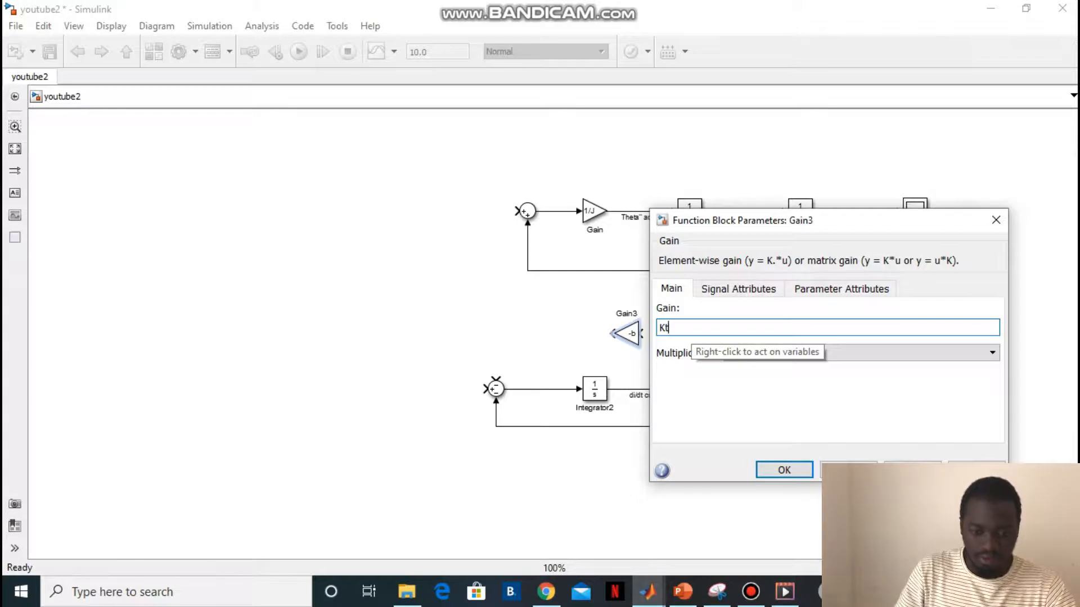
text(t)
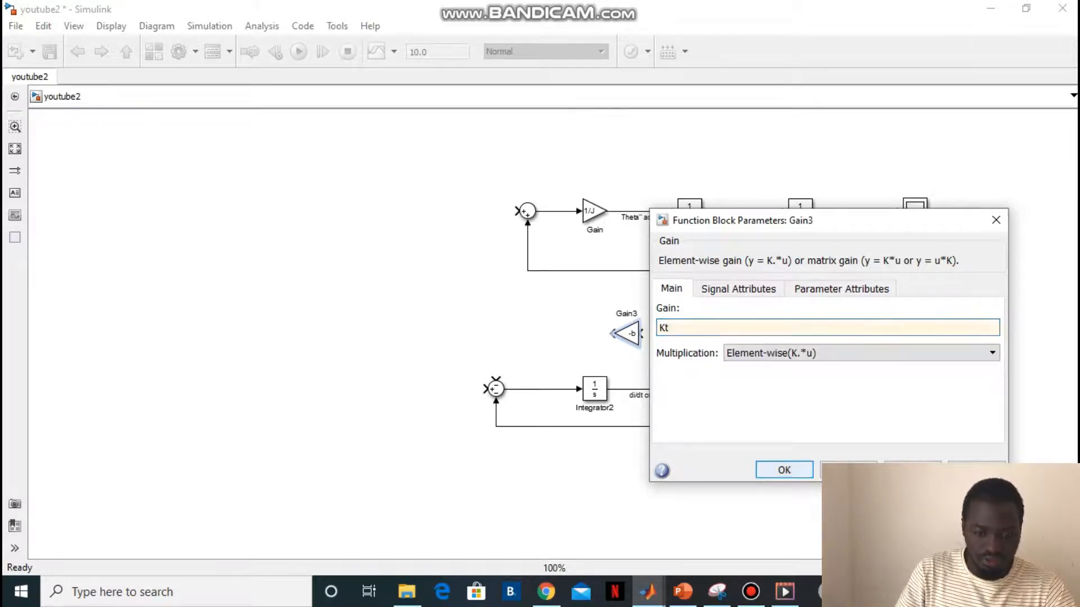
key(Return)
Branch the di/dt current line into the Kt Gain's input and connect its output to the mechanical loop's Sum.
drag(641, 334, 668, 389)
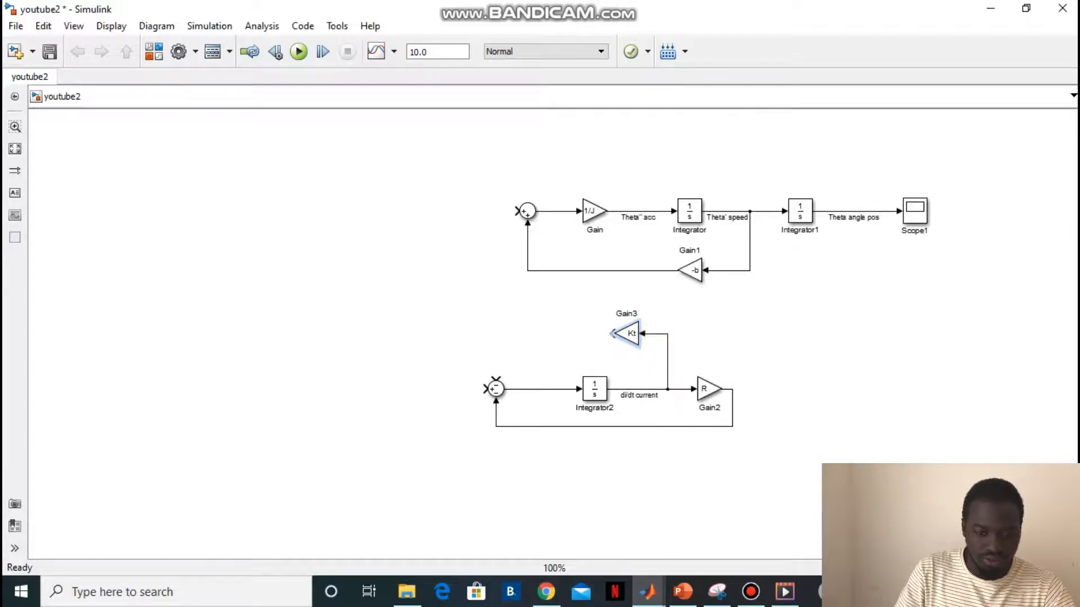
drag(612, 334, 506, 212)
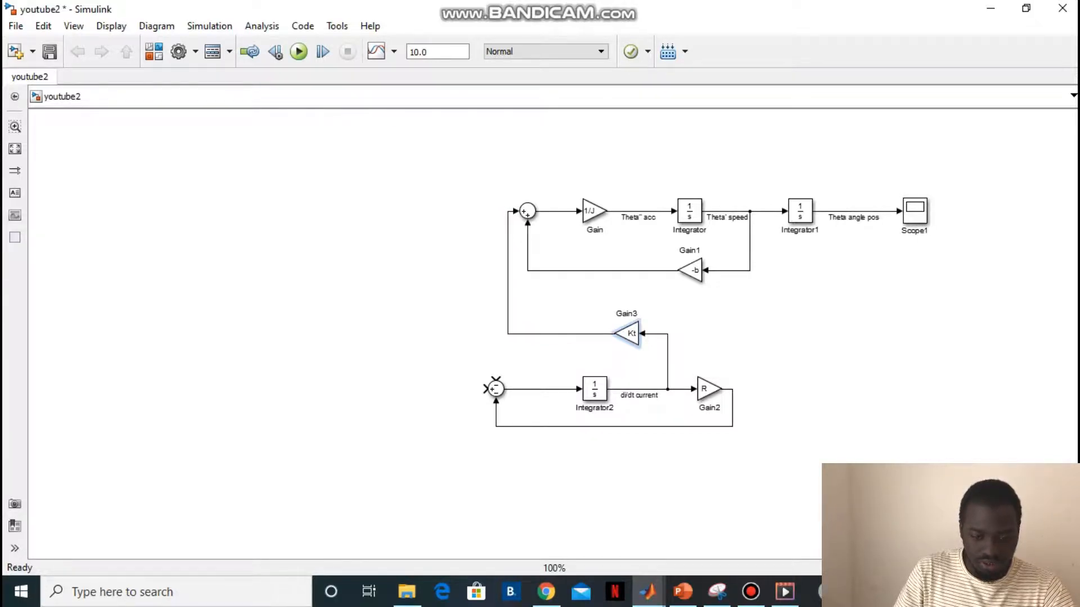
Review the equations, copy the Kt Gain block to ahead of the current loop's Sum and rotate the copy by 180 degrees.
click(717, 591)
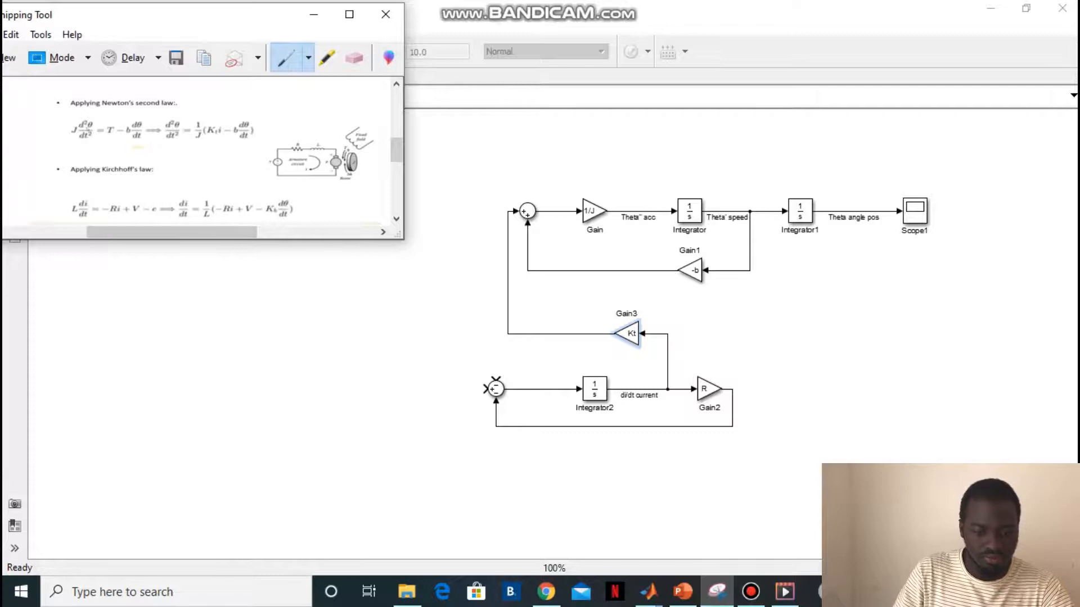
key(alt+Tab)
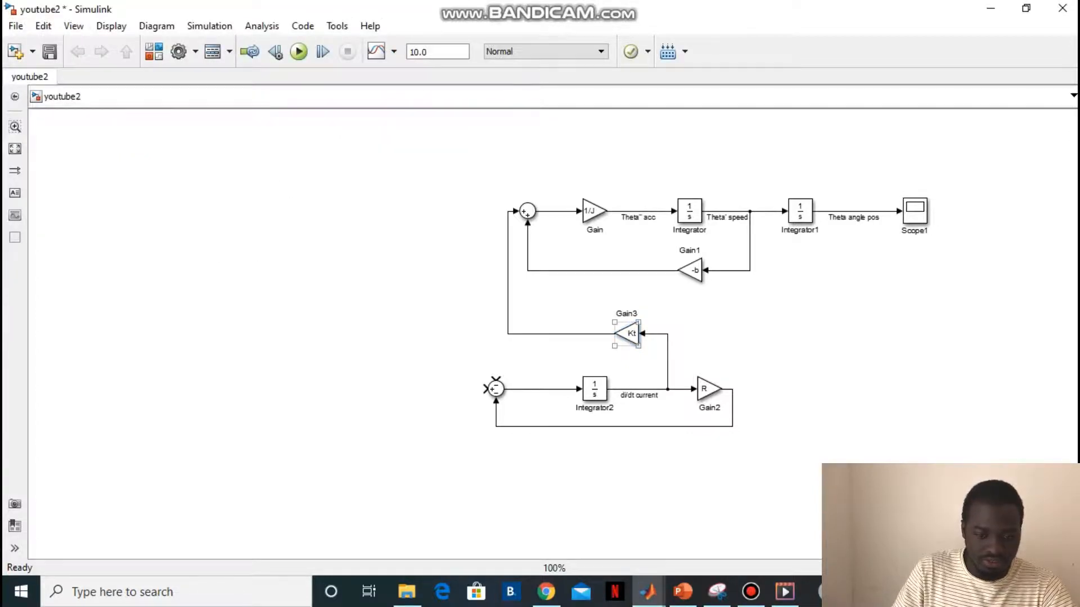
drag(627, 334, 444, 341)
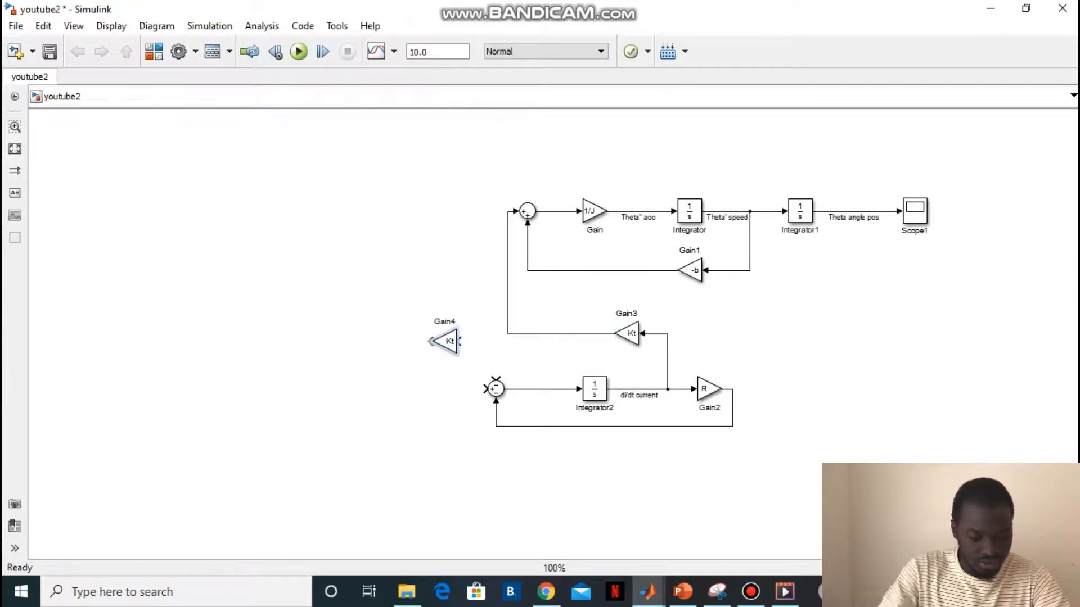
key(ctrl+r)
key(ctrl+r)
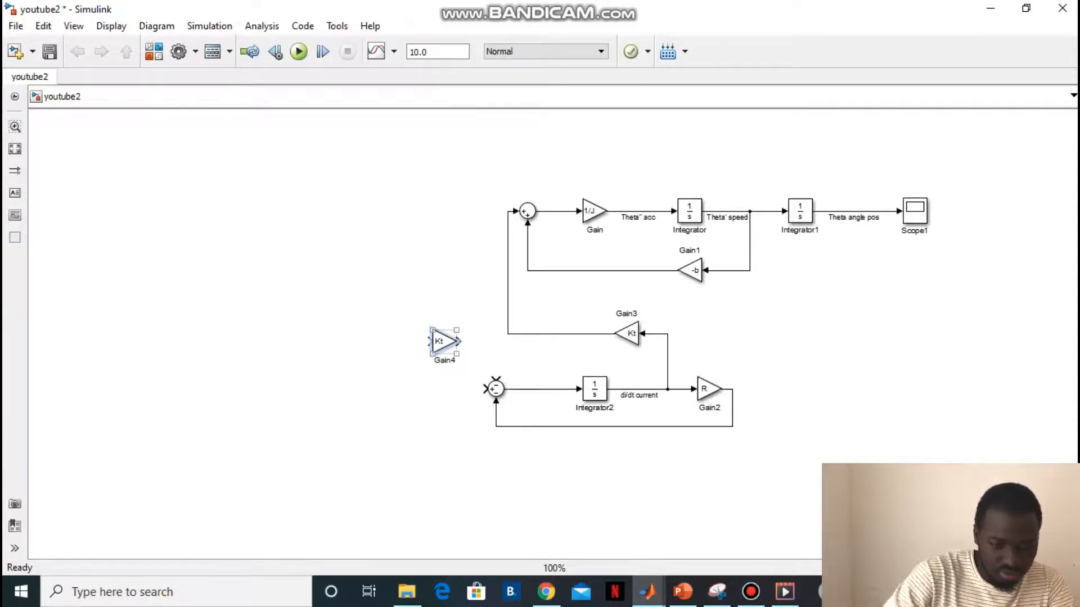
Rotate the copied Gain block ahead of the current loop's Sum by 180 degrees and set its gain to Kb.
key(ctrl+r)
key(ctrl+r)
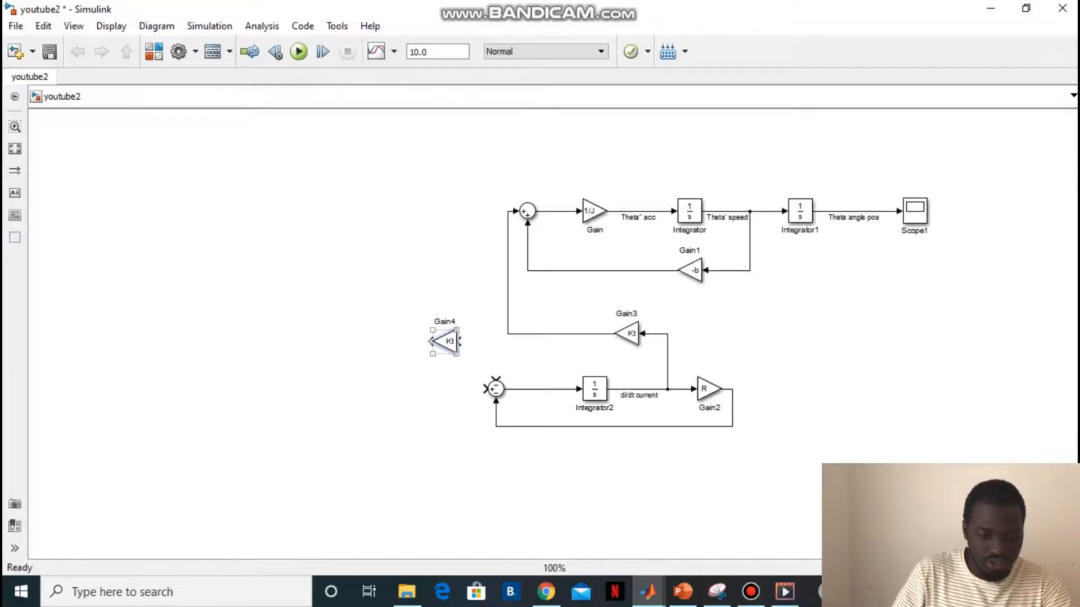
double_click(445, 342)
click(494, 336)
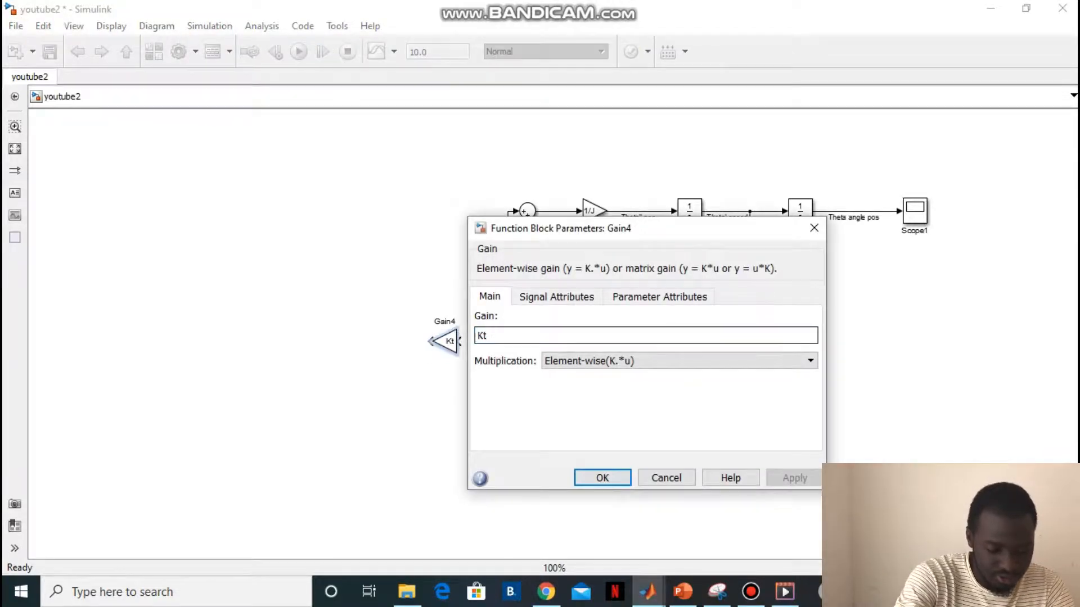
key(BackSpace)
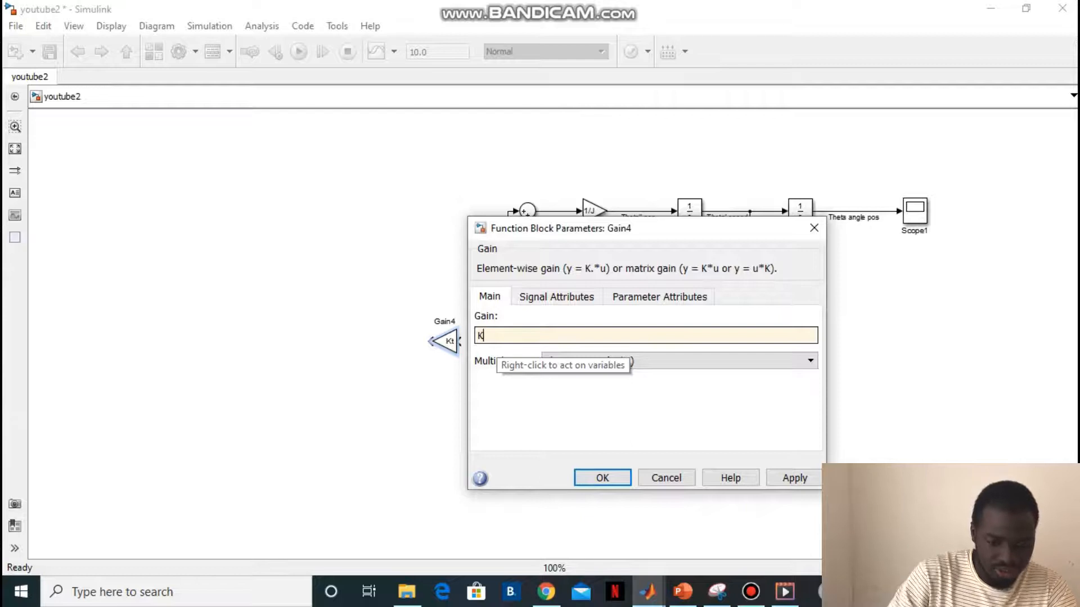
text(b)
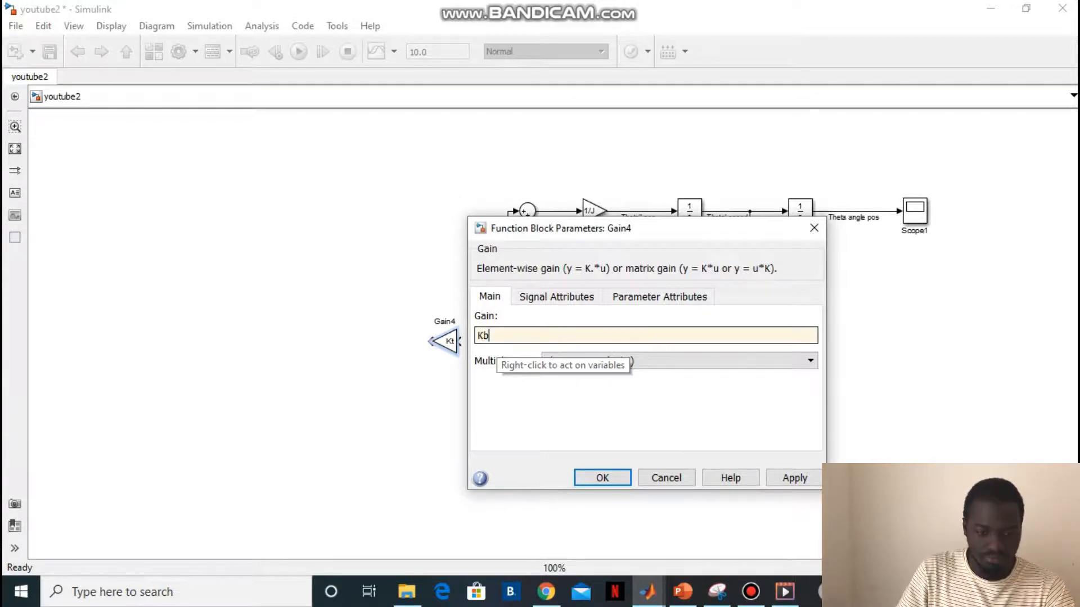
click(602, 477)
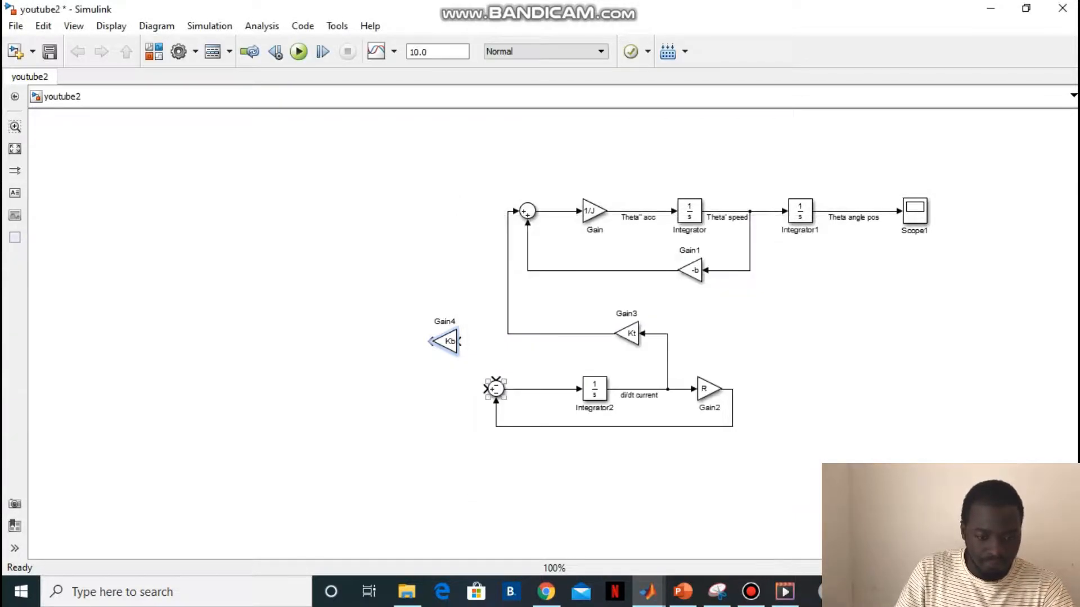
Branch the Theta' speed line into the Kb Gain, connect its output to the current loop Sum's upper minus input and check the equations.
drag(460, 341, 766, 212)
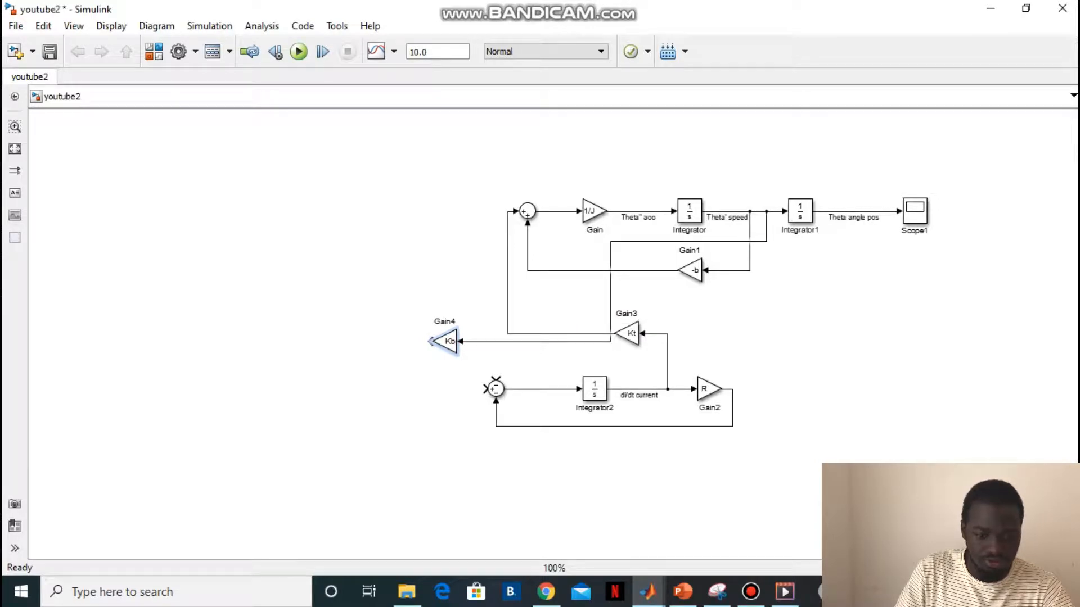
click(444, 341)
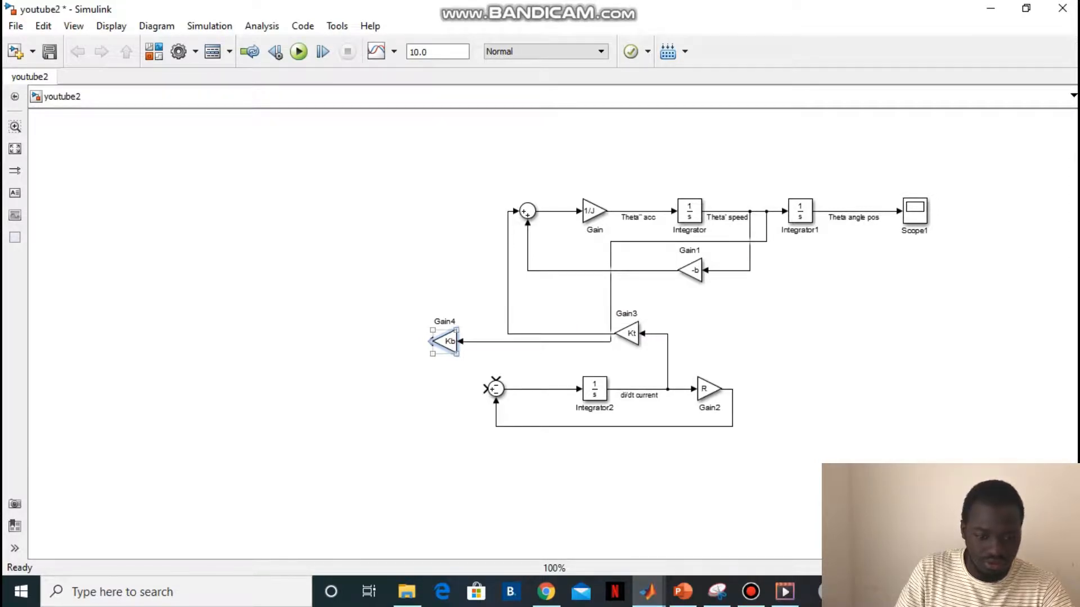
mouse_move(430, 342)
mouse_down()
mouse_move(405, 344)
mouse_move(444, 388)
mouse_move(505, 377)
mouse_move(496, 380)
mouse_up()
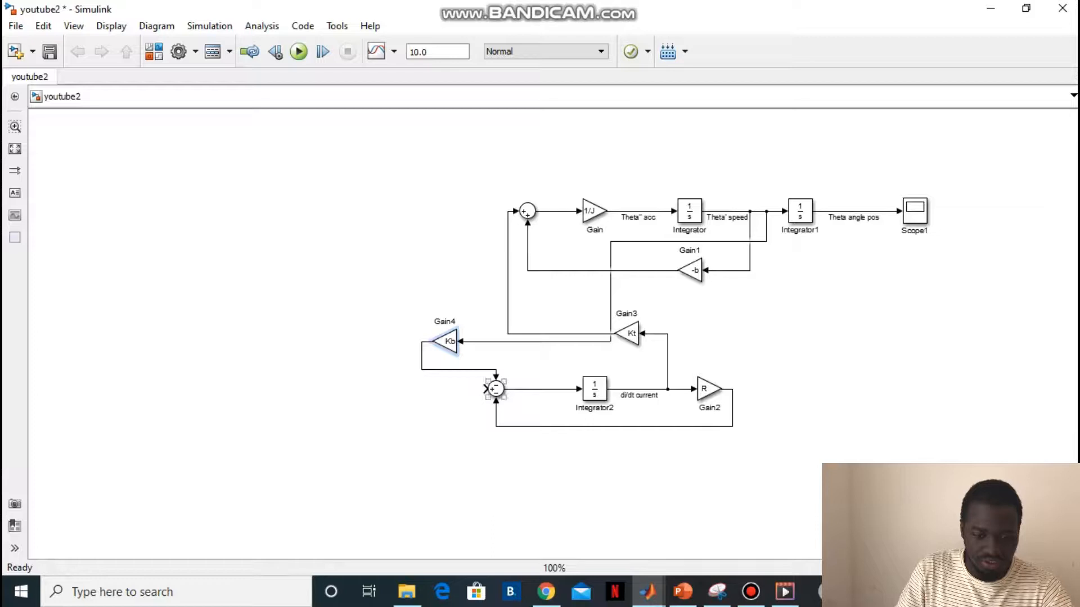
click(717, 591)
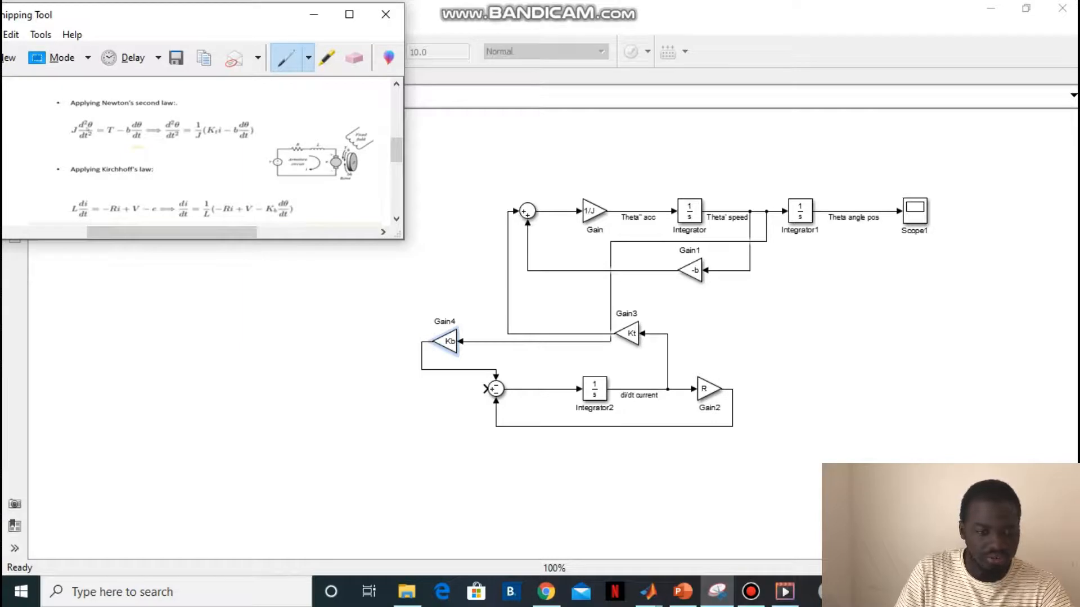
click(313, 14)
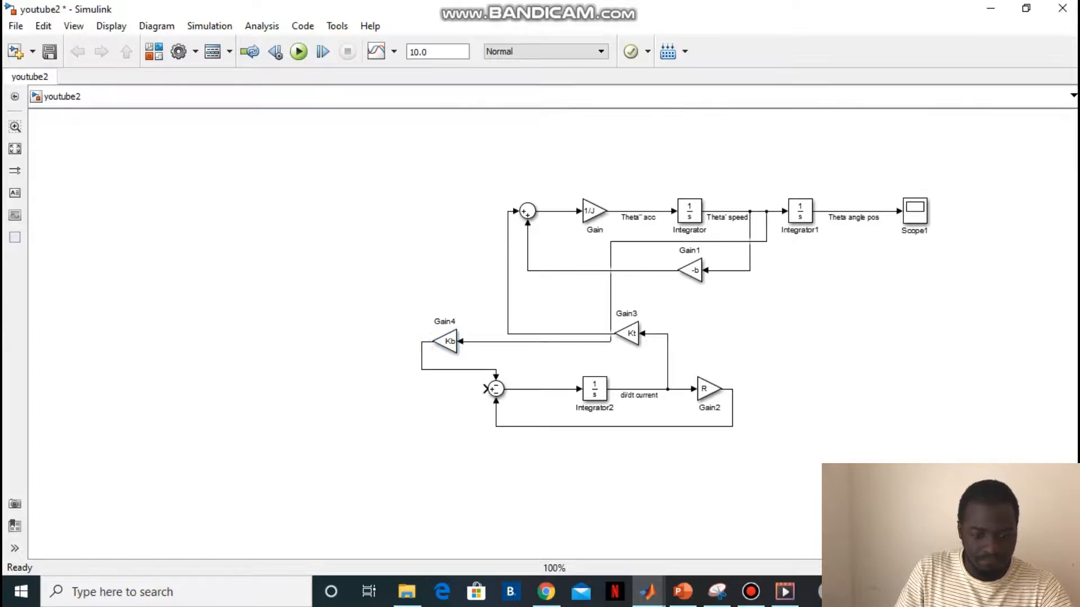
Move the current loop and Kb Gain further down and reroute the speed branch straight down beyond the Kt Gain.
drag(348, 327, 743, 433)
drag(485, 390, 489, 428)
click(631, 377)
drag(631, 378, 766, 360)
click(826, 348)
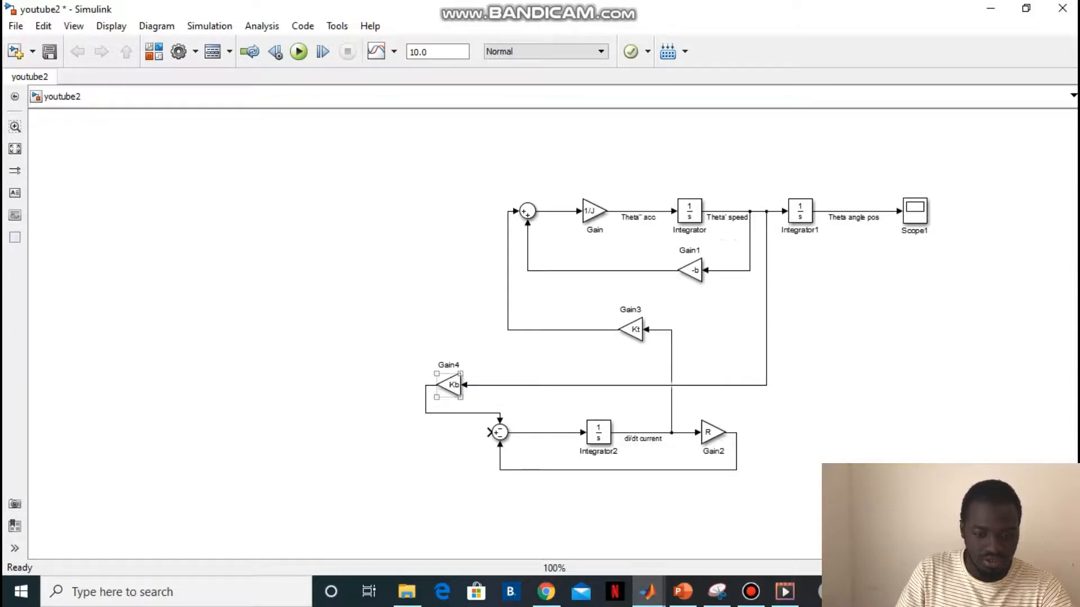
Shift the current loop and Kb Gain left, spread the R Gain away from the Integrator and straighten the current branch into the Kt Gain.
drag(385, 367, 791, 482)
drag(598, 433, 531, 437)
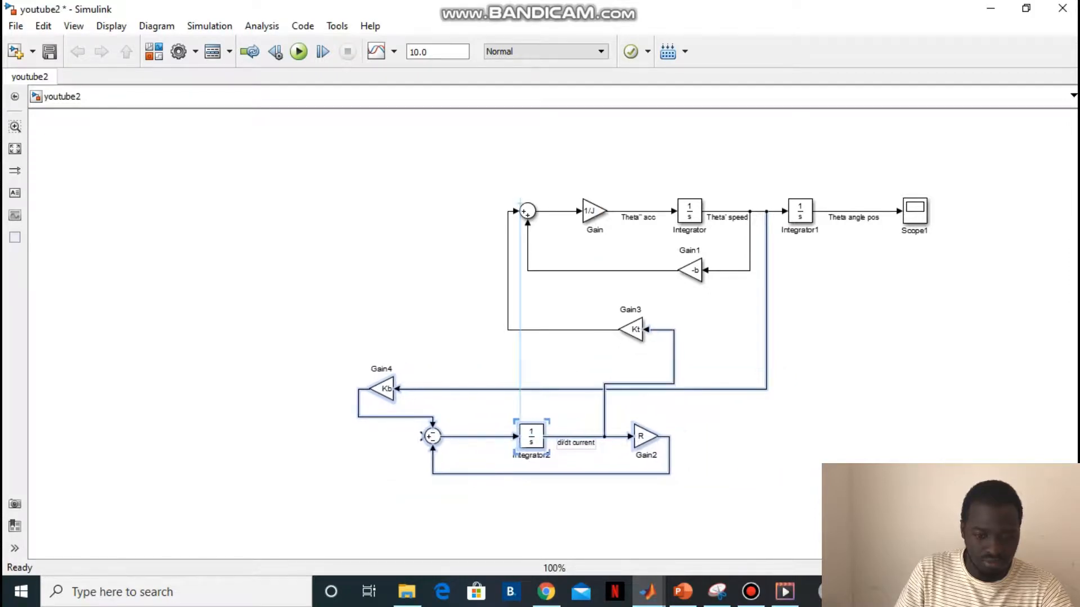
click(531, 509)
mouse_move(673, 359)
mouse_down()
mouse_move(642, 359)
mouse_move(656, 359)
mouse_up()
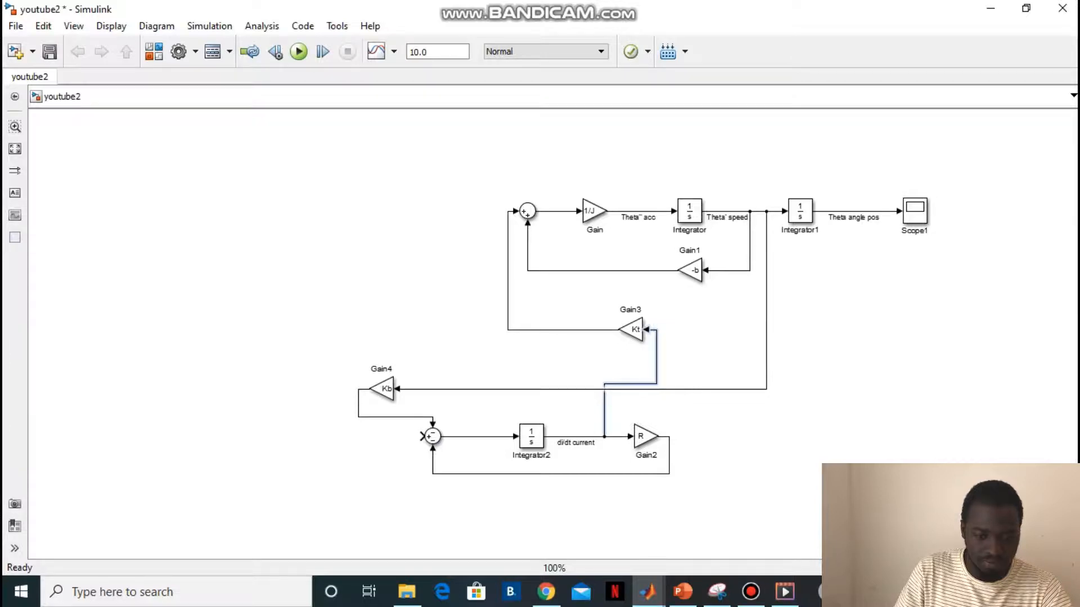
drag(644, 436, 700, 436)
drag(604, 413, 656, 413)
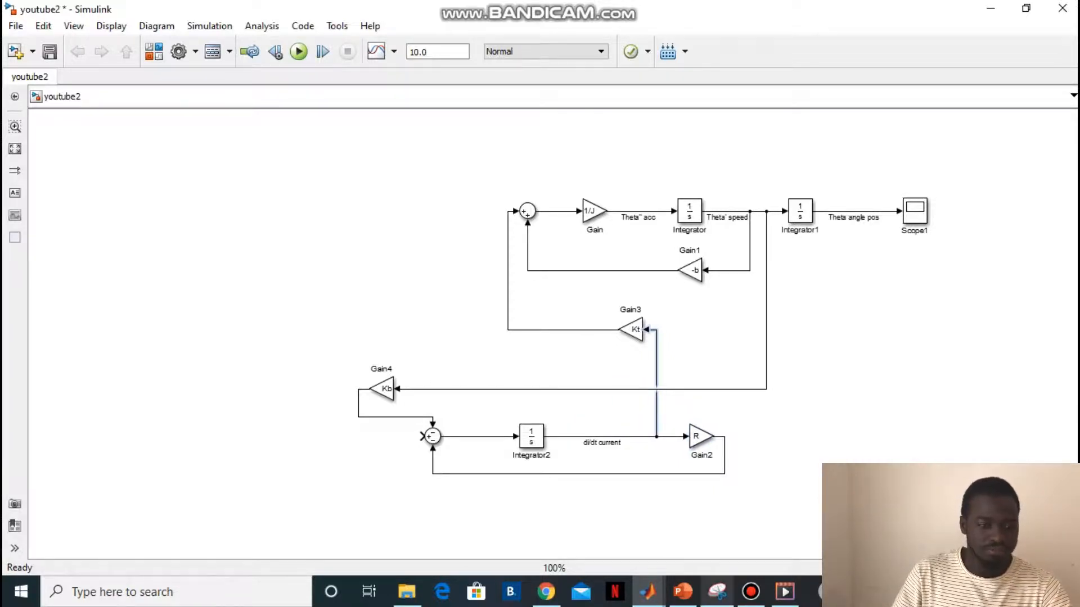
Consult the motor equations, add a Step block from the Sources library and connect it in line with the current loop Sum's plus input.
click(717, 591)
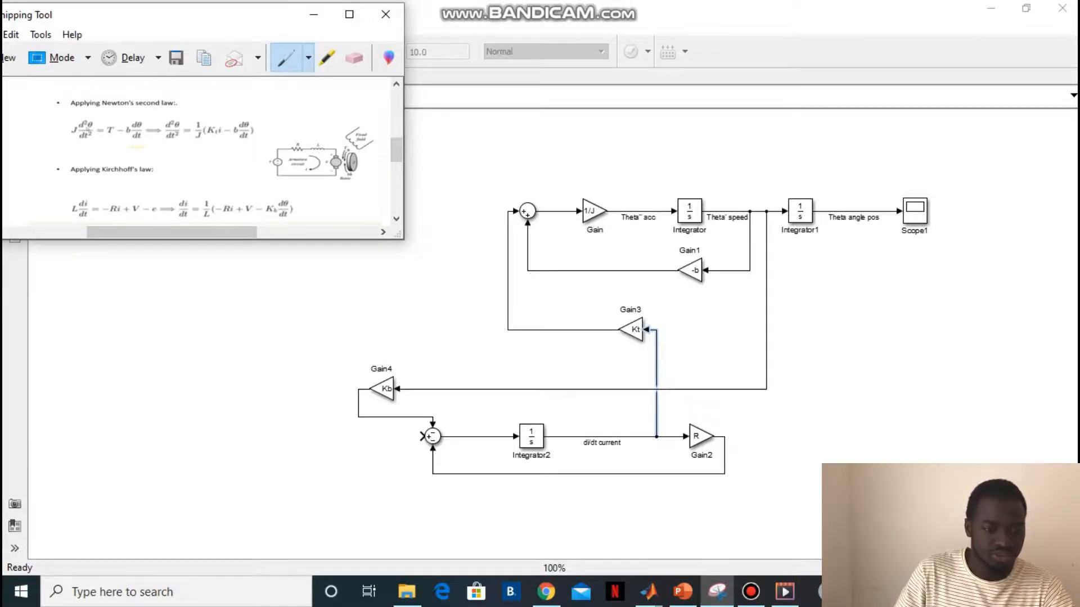
click(314, 14)
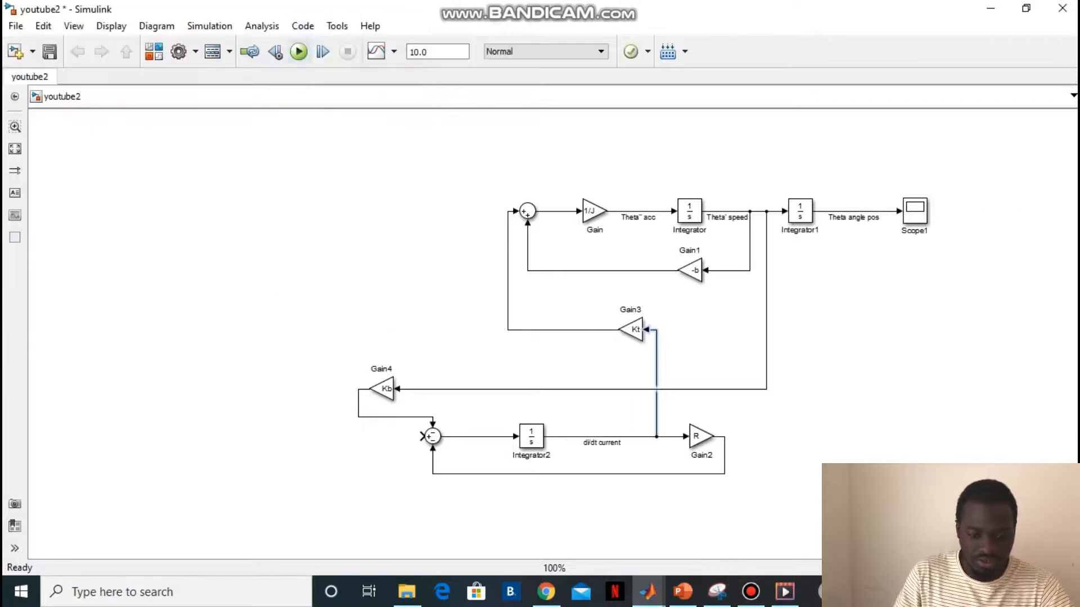
click(648, 591)
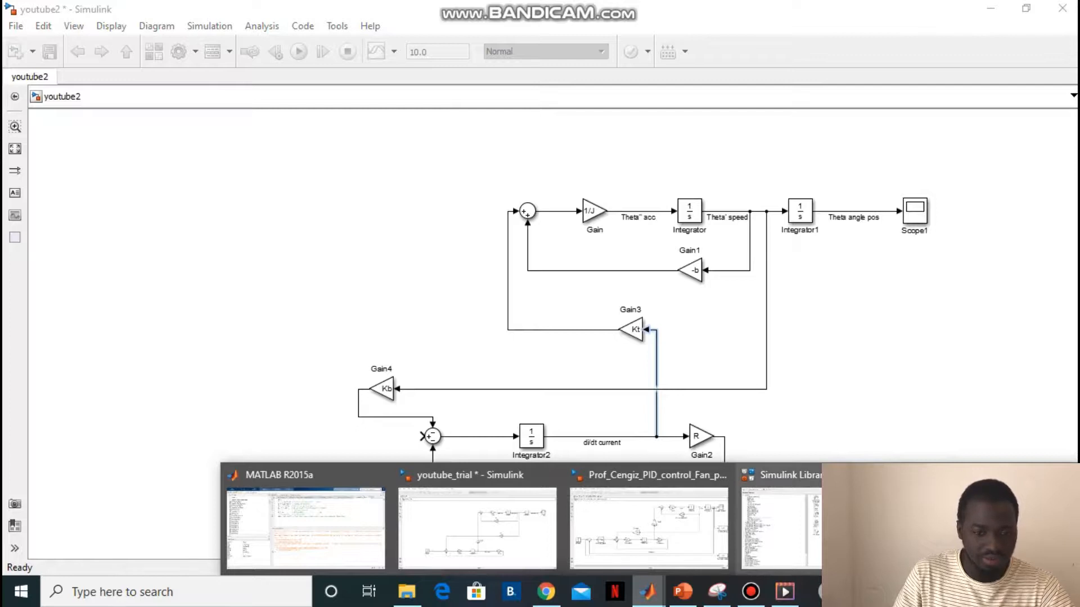
click(781, 517)
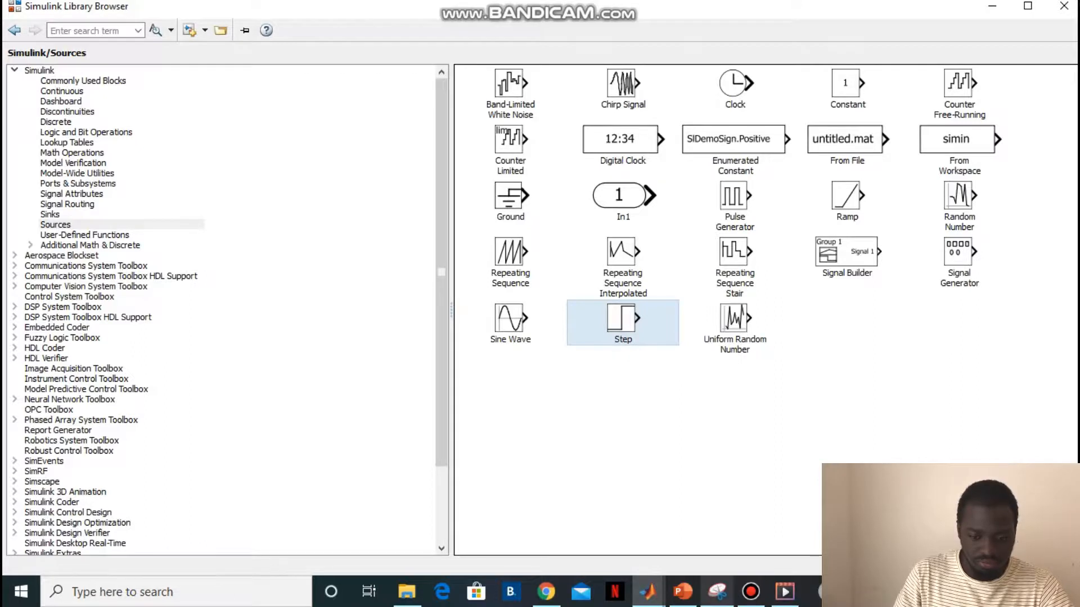
click(717, 591)
click(682, 592)
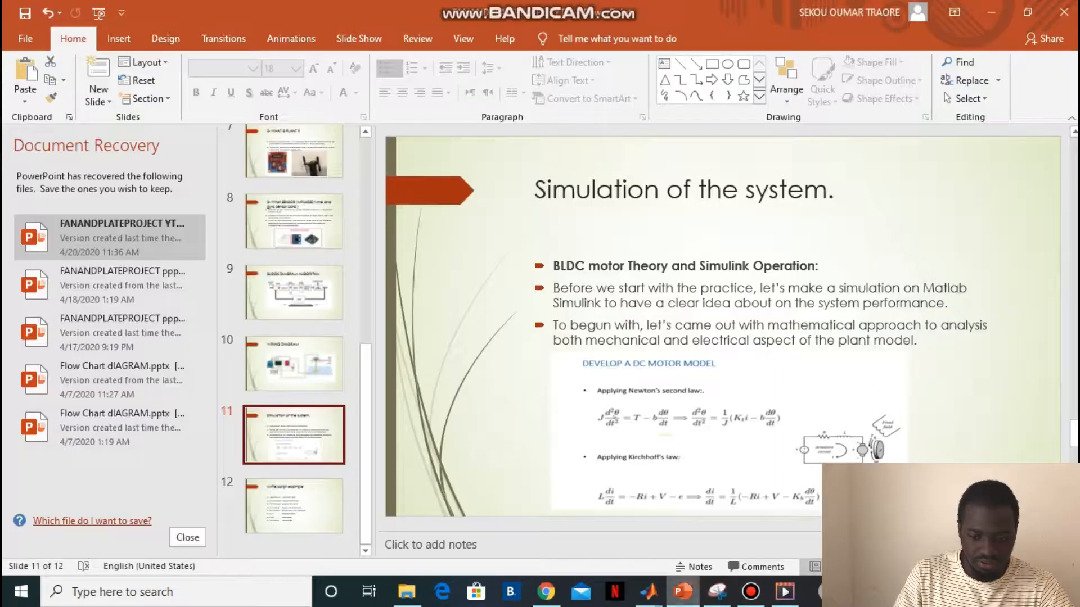
mouse_move(648, 591)
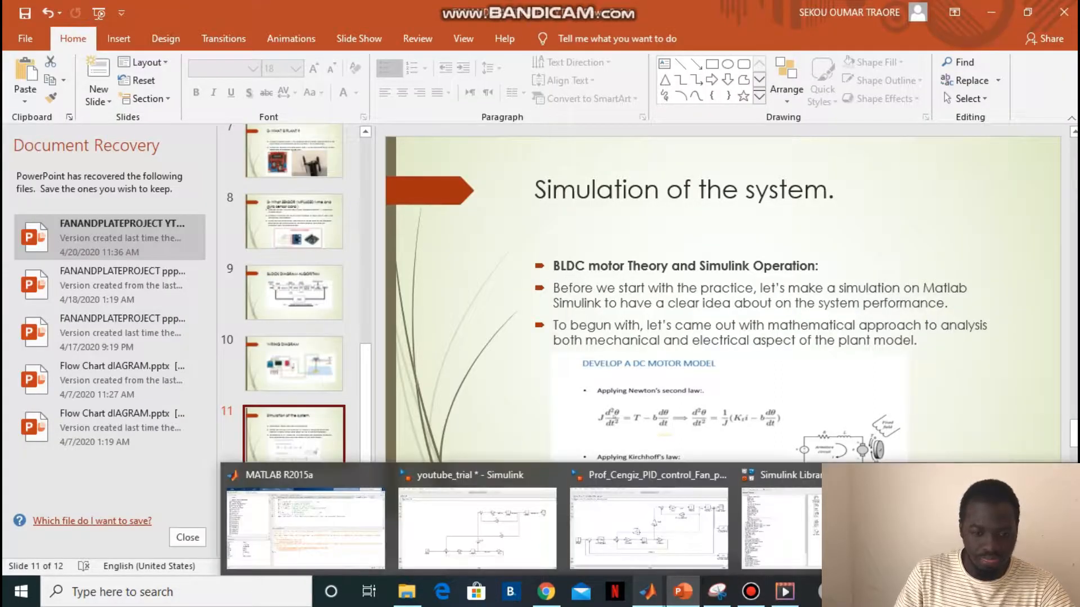
click(992, 529)
mouse_move(992, 528)
mouse_down()
mouse_move(729, 425)
mouse_move(309, 385)
mouse_move(274, 444)
mouse_move(423, 437)
mouse_up()
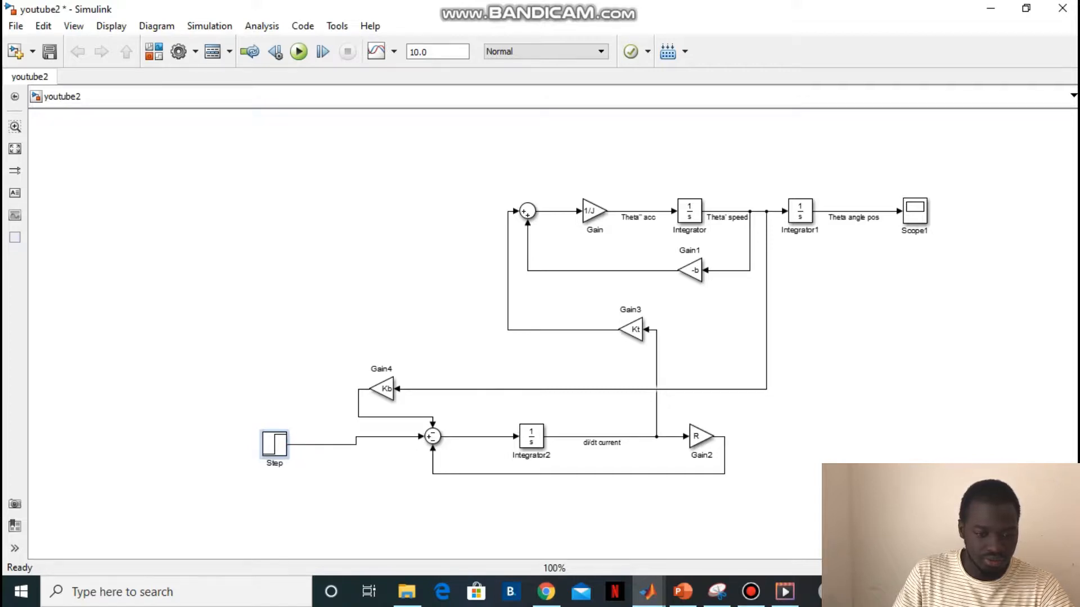
drag(275, 444, 275, 436)
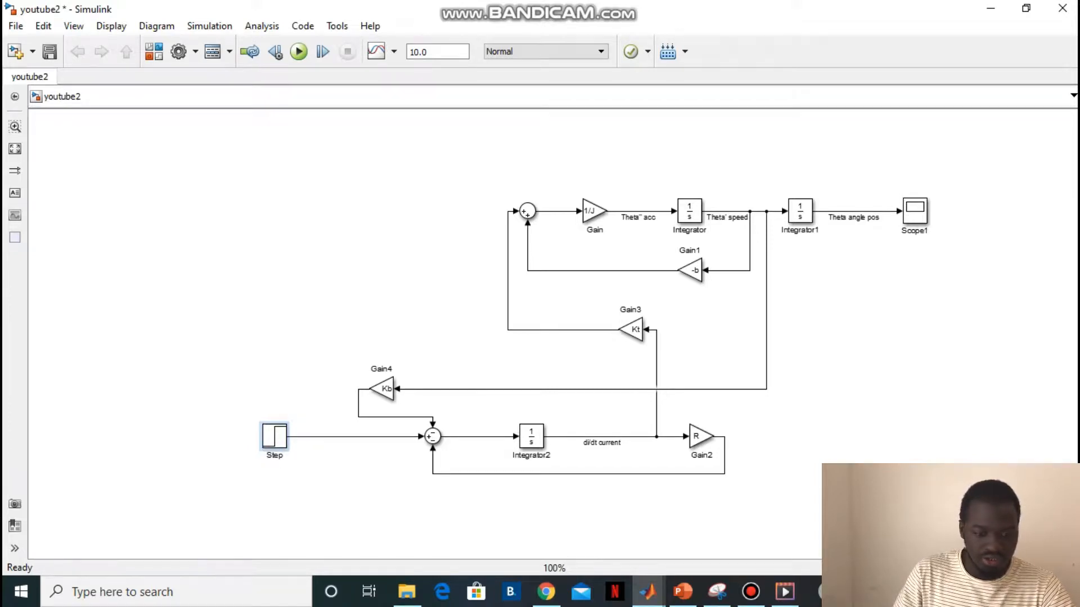
Move the Kb Gain above the current loop's Integrator with its output line straightened, and rename the block Gearbox.
drag(382, 389, 509, 388)
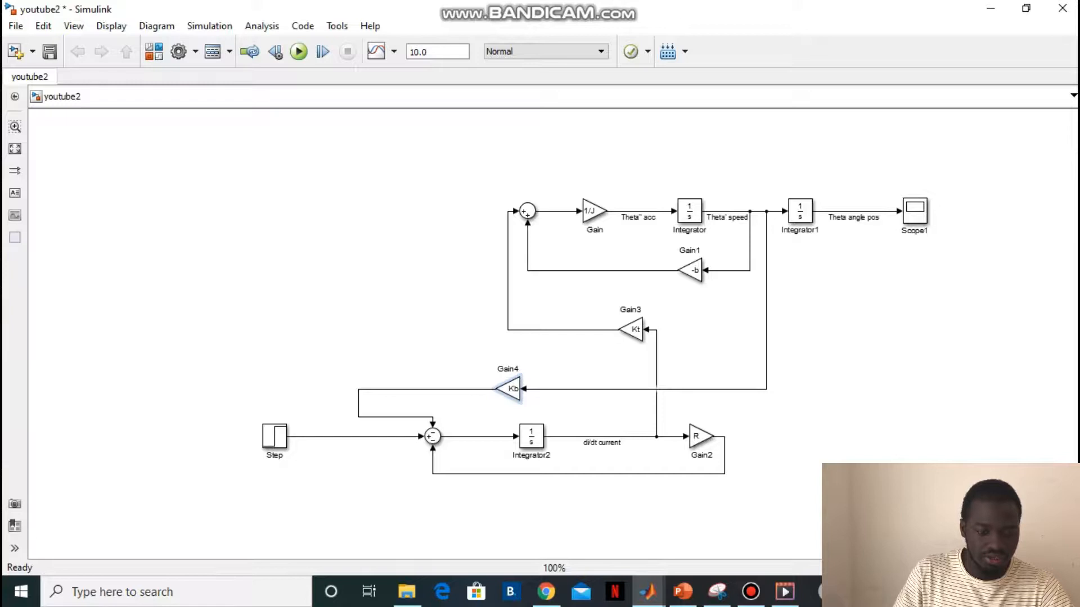
drag(358, 402, 432, 403)
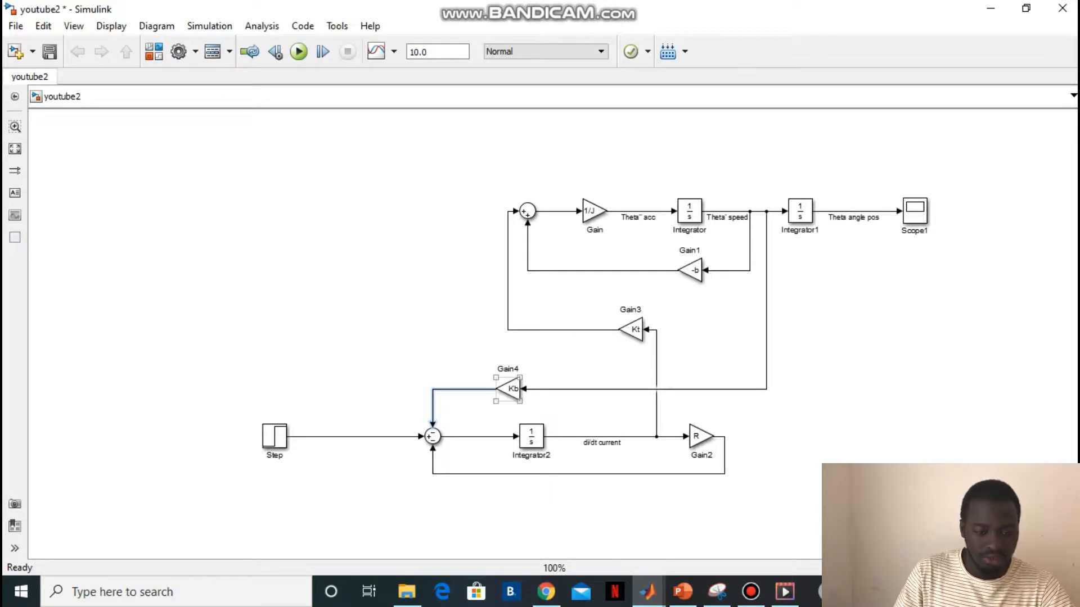
click(507, 370)
text(Geark)
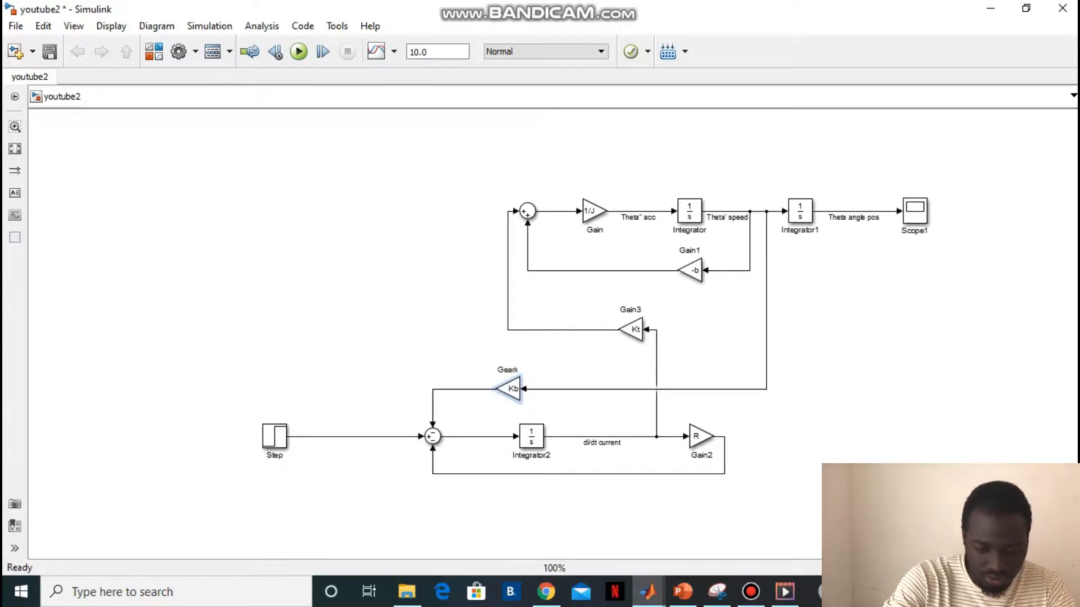
key(BackSpace)
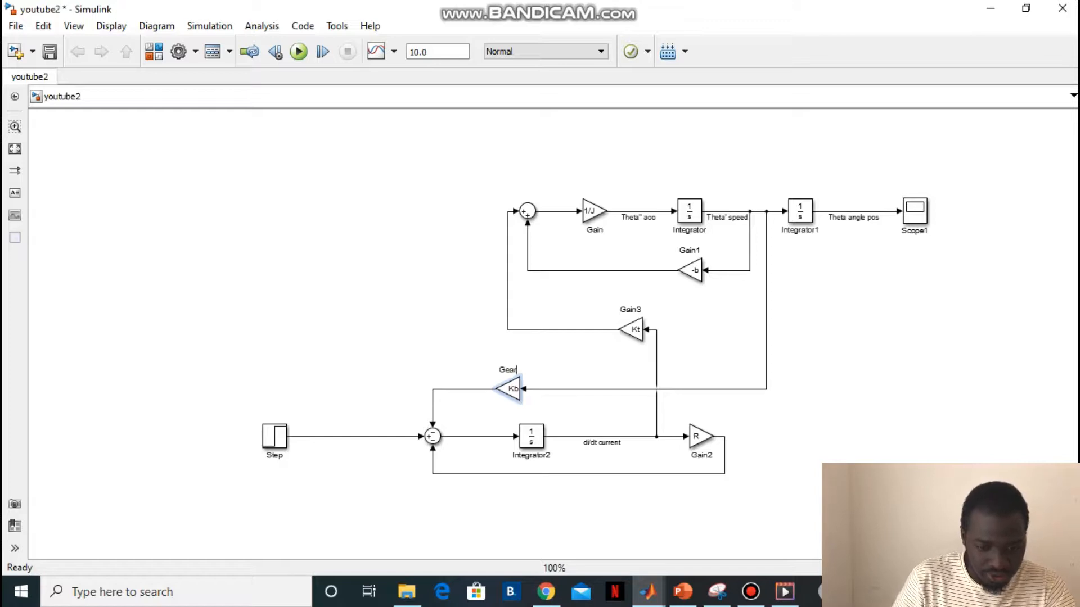
text(v)
key(BackSpace)
text(box)
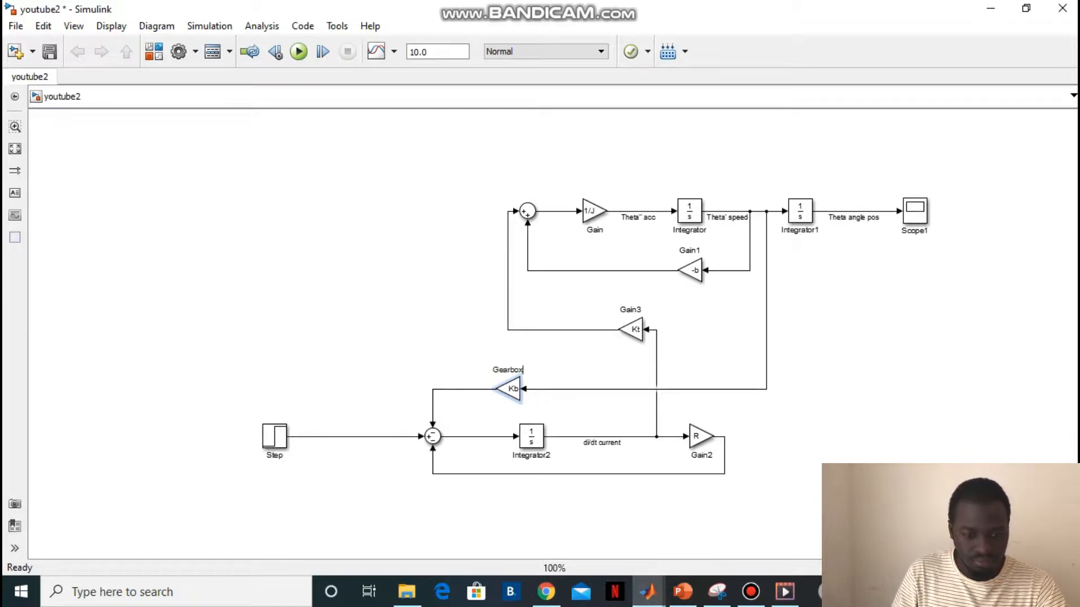
click(360, 332)
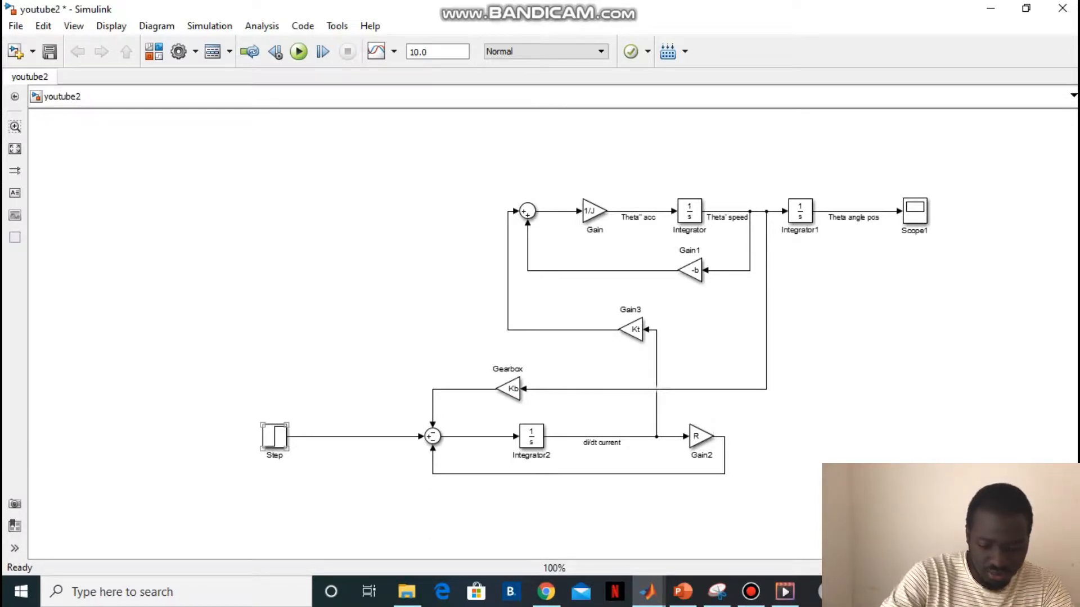
Rename the Step block feeding the current loop's Sum as voltage.
click(280, 455)
key(BackSpace)
key(BackSpace)
key(BackSpace)
key(BackSpace)
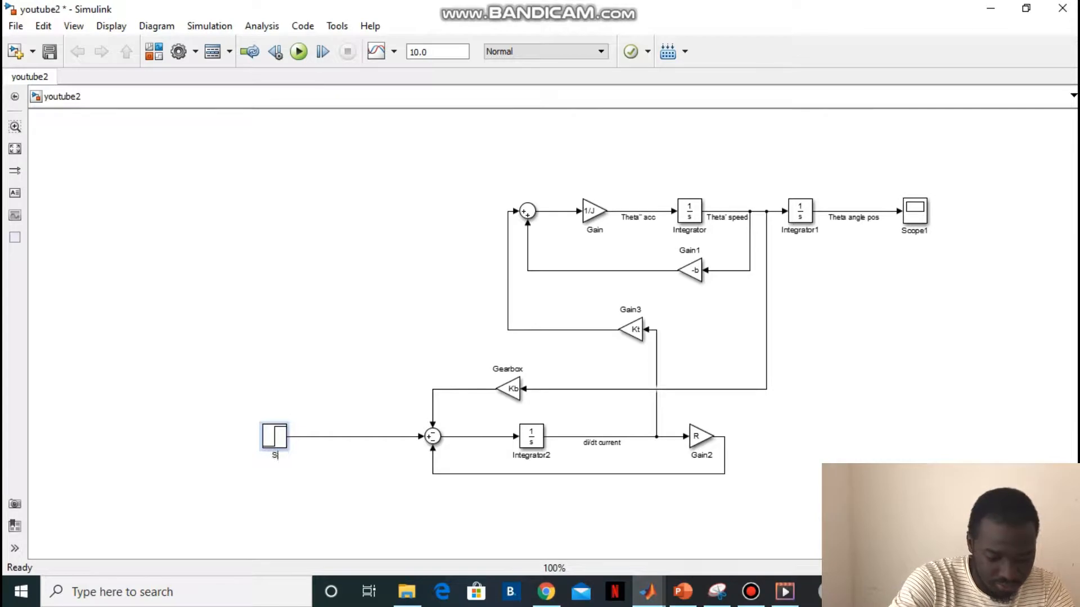
text(volt)
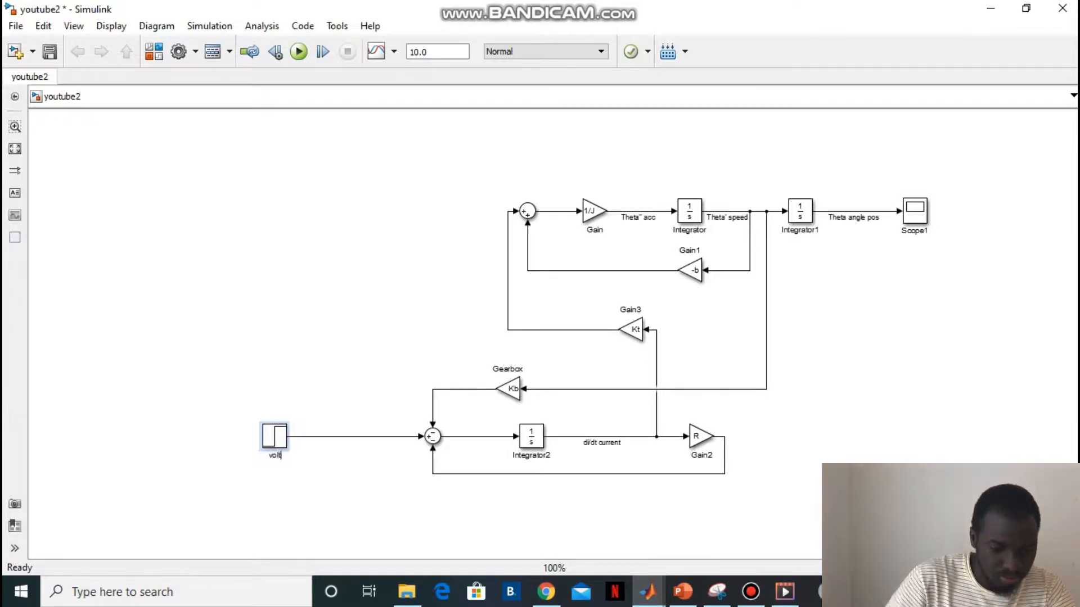
text(age)
key(Escape)
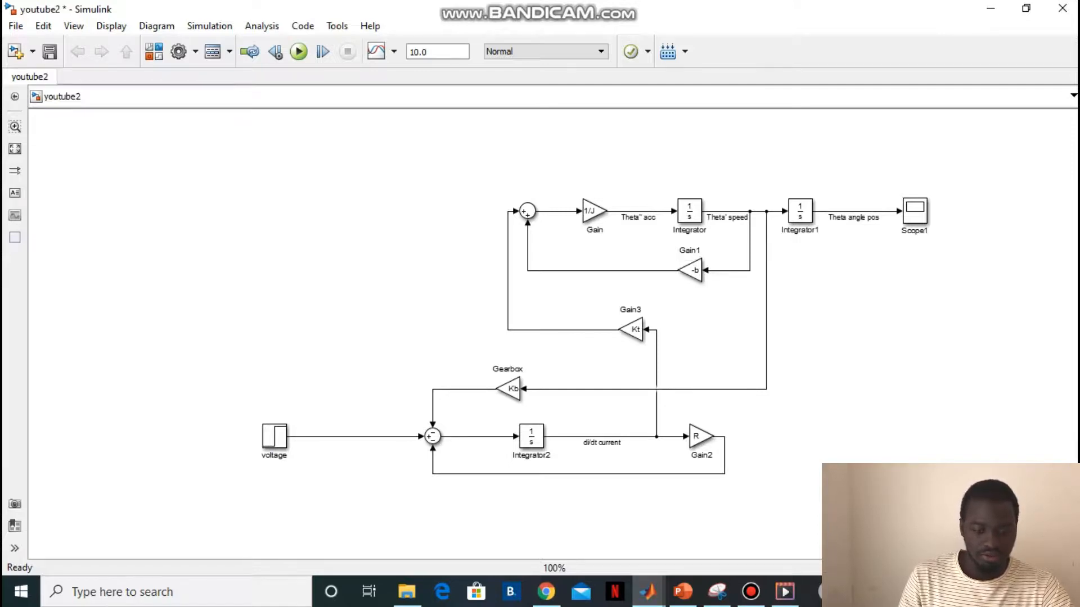
Compare the parameter script youtube2_m_file.m and the Newton and Kirchhoff motor equations with the youtube2 model's current loop.
click(648, 592)
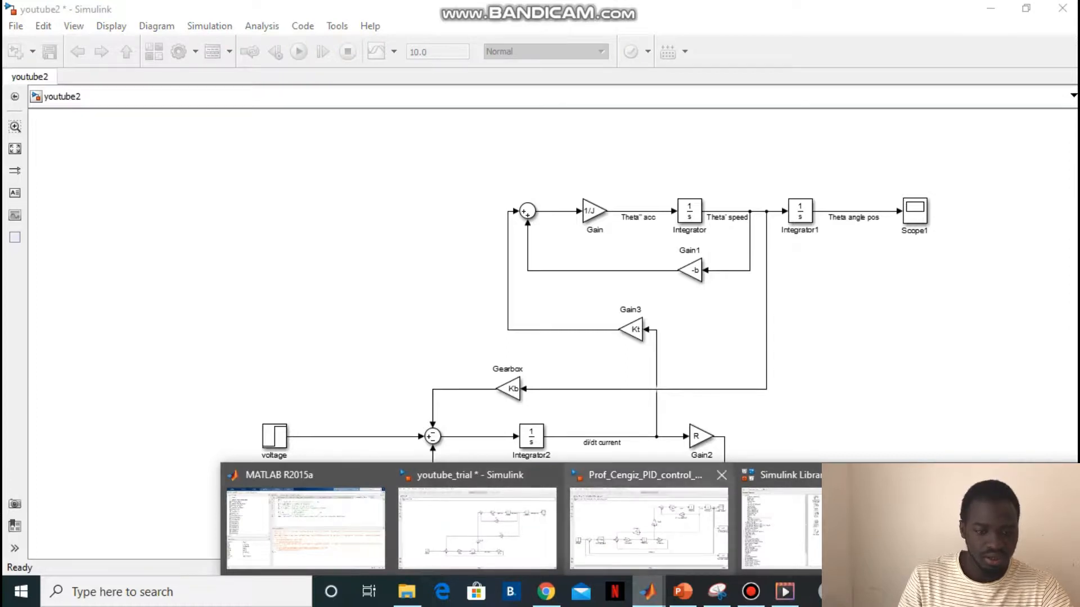
click(306, 526)
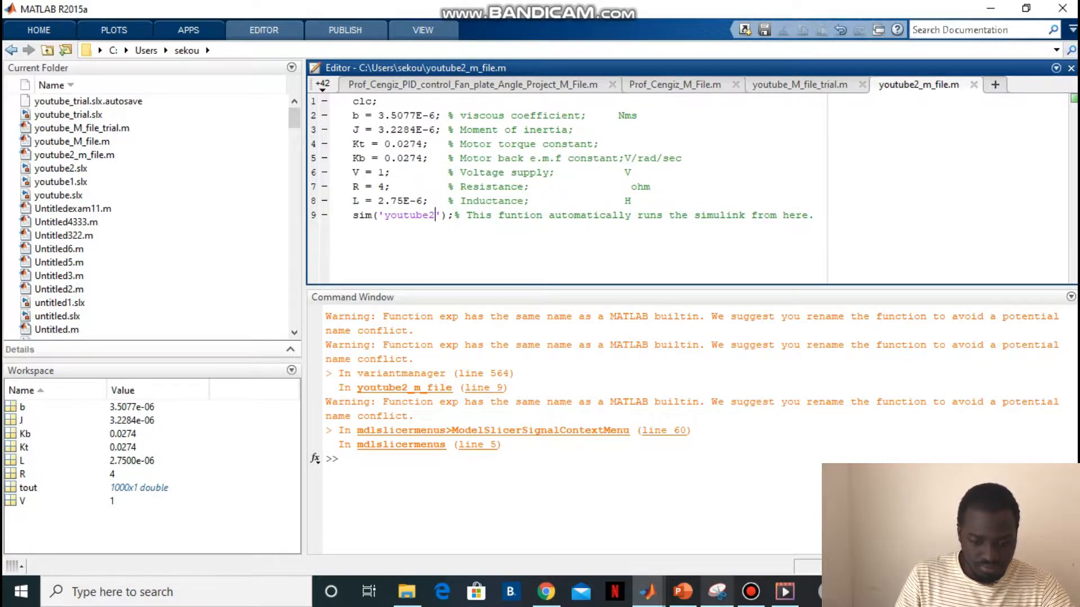
click(717, 591)
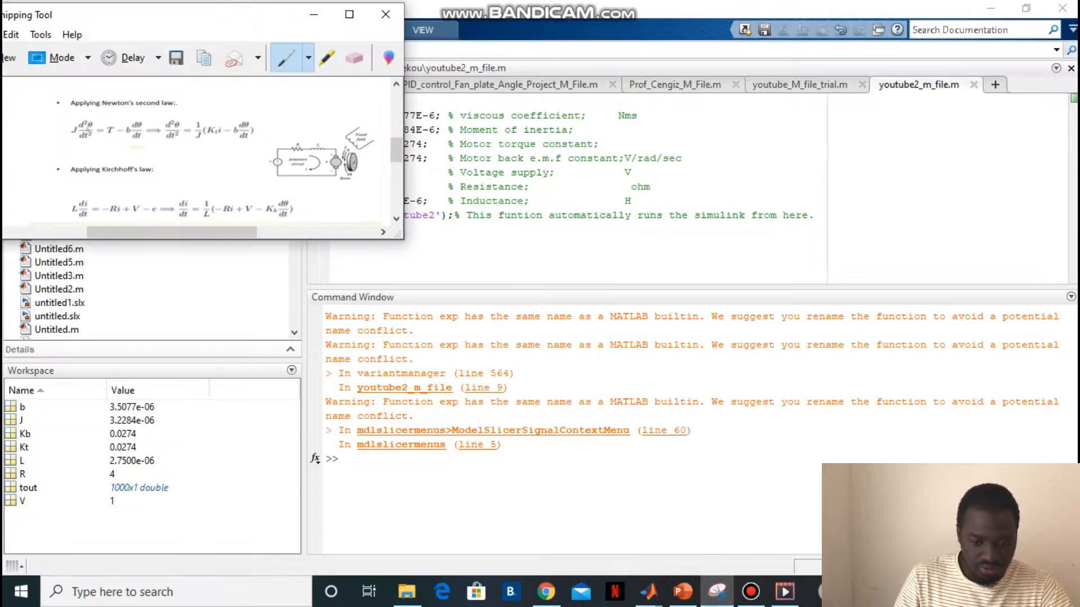
click(647, 591)
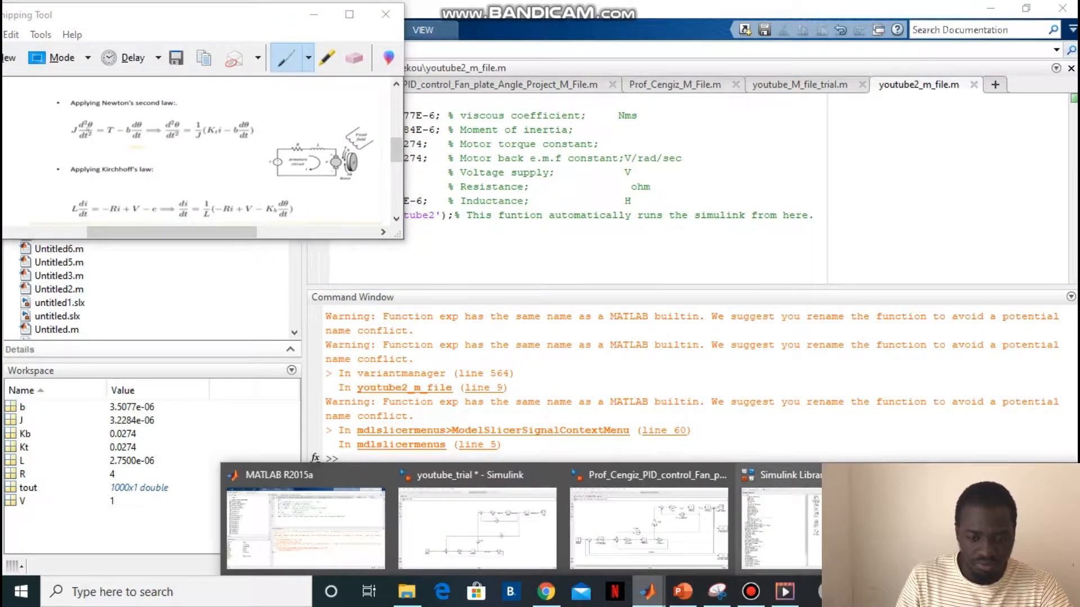
click(984, 521)
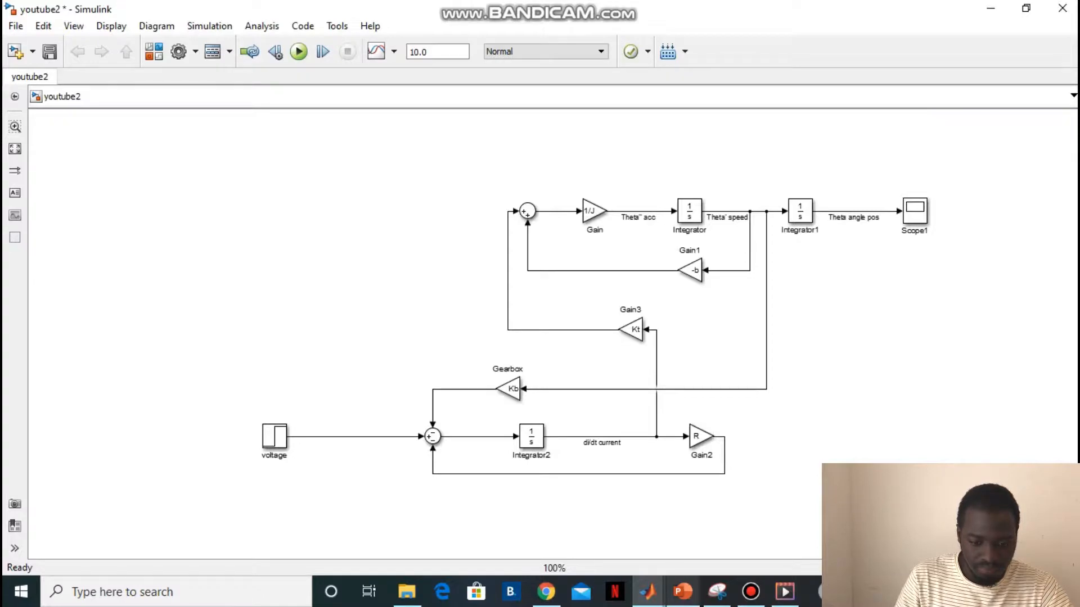
click(647, 591)
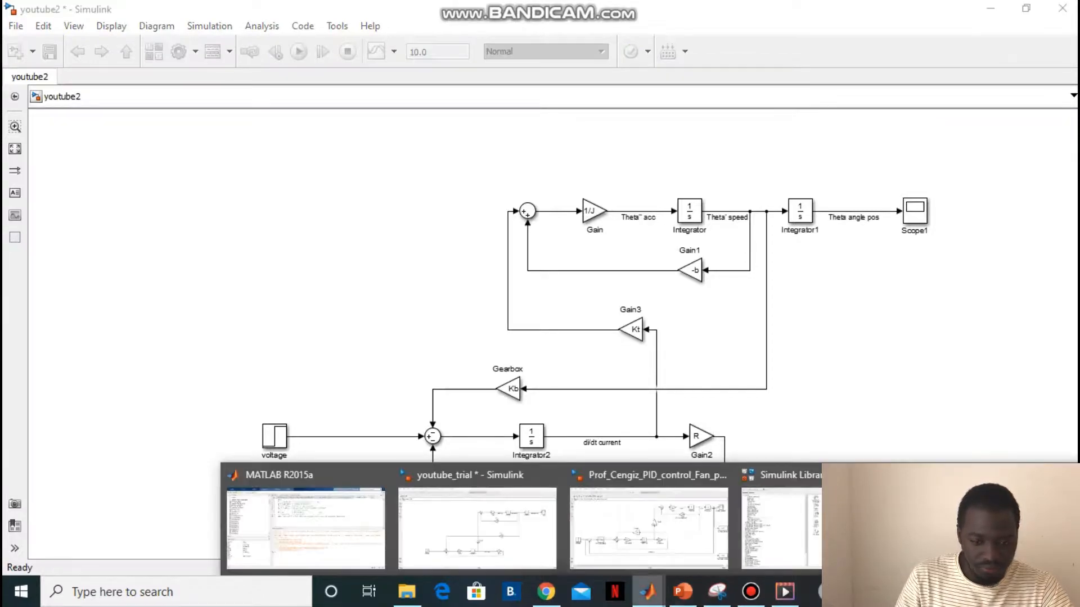
click(992, 529)
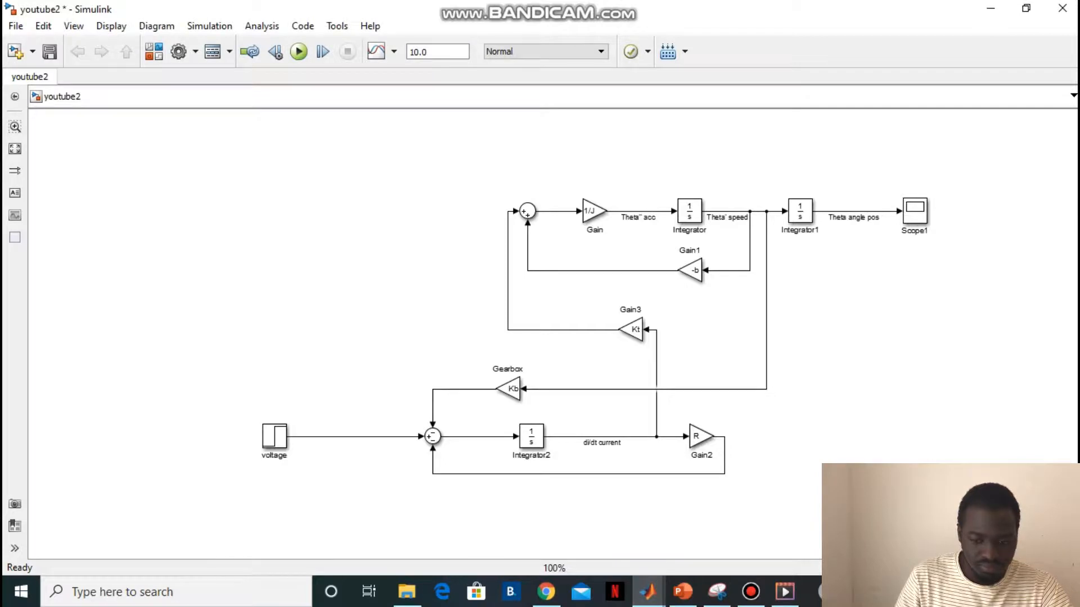
click(647, 592)
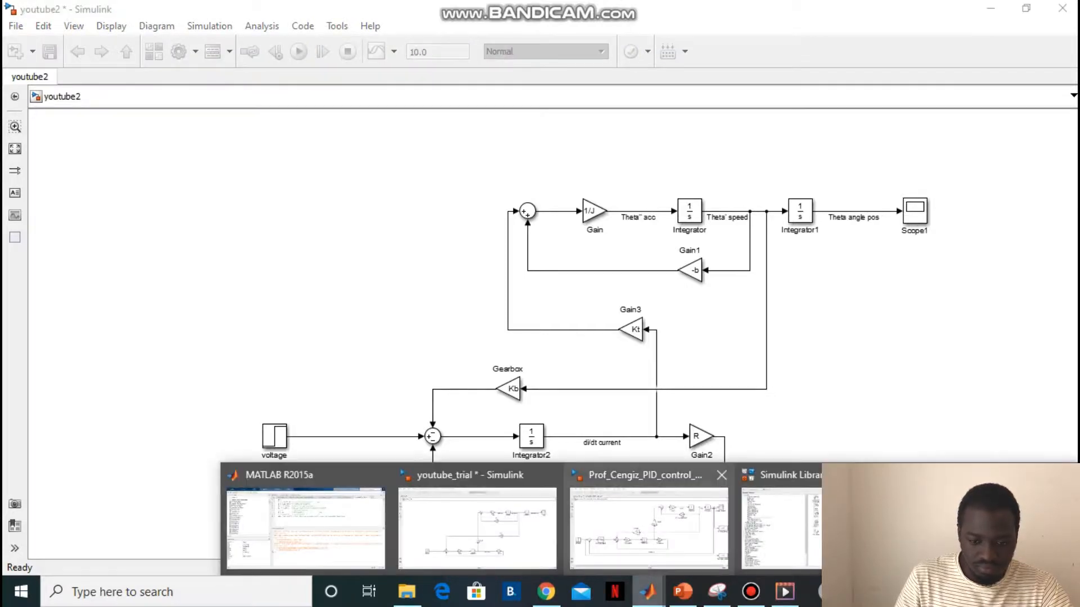
click(991, 529)
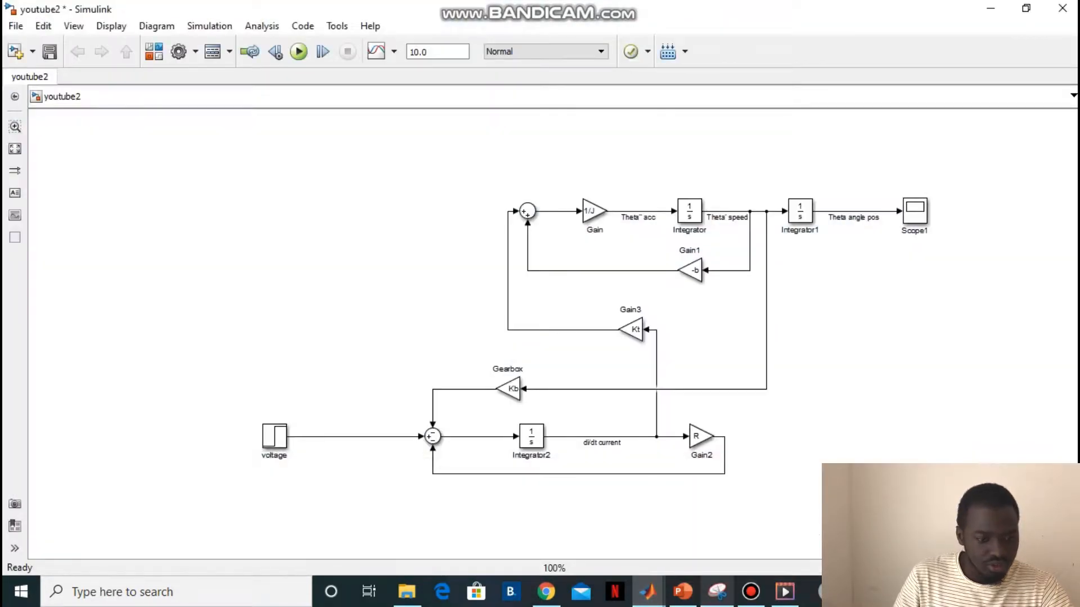
click(717, 592)
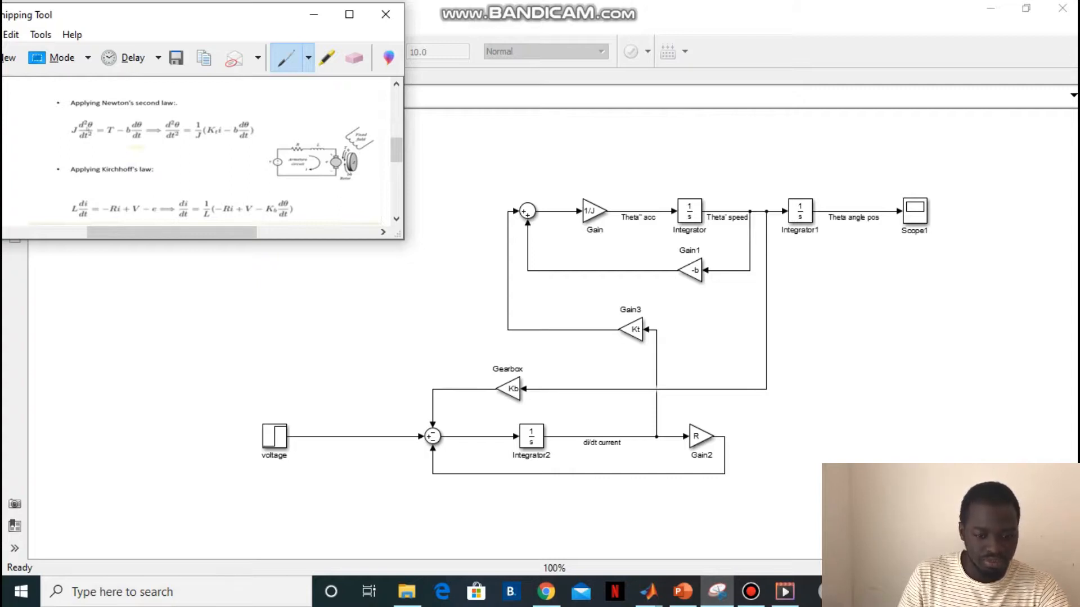
Delete the line between the current loop's Sum and Integrator and place a forward-facing copy of the Kb Gain in the gap.
click(479, 436)
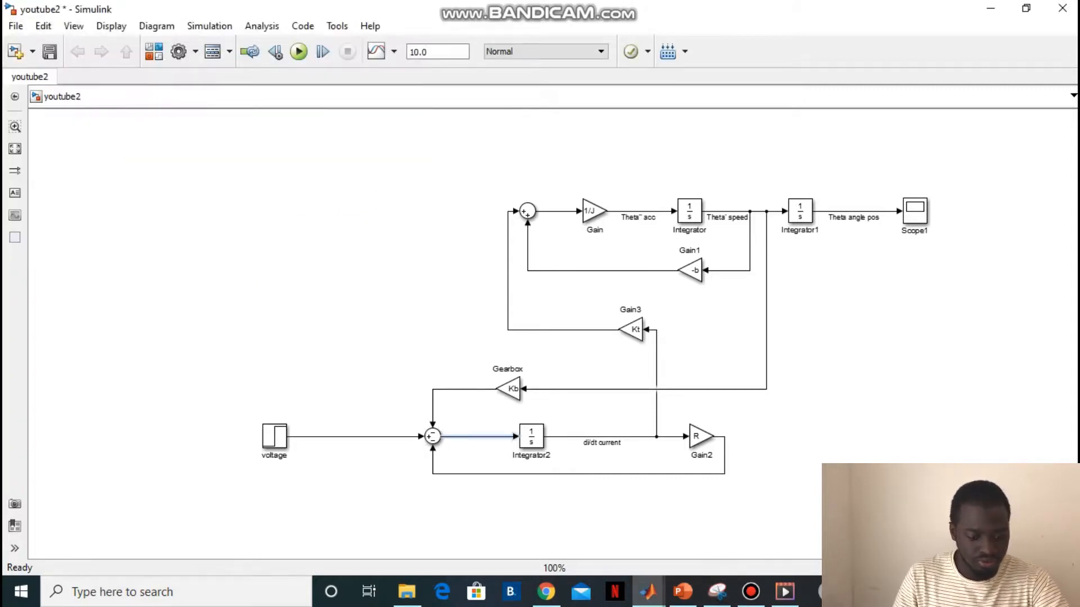
key(Delete)
click(509, 389)
drag(509, 389, 481, 436)
key(ctrl+r)
key(ctrl+r)
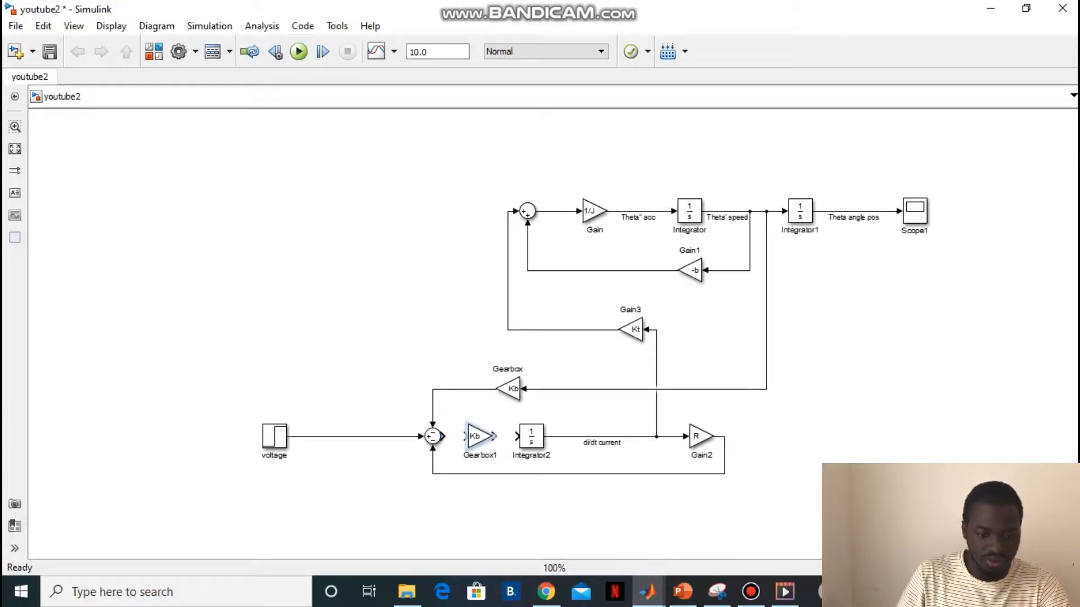
Set the gain of the copied block between the current loop's Sum and Integrator to 1/L.
double_click(479, 436)
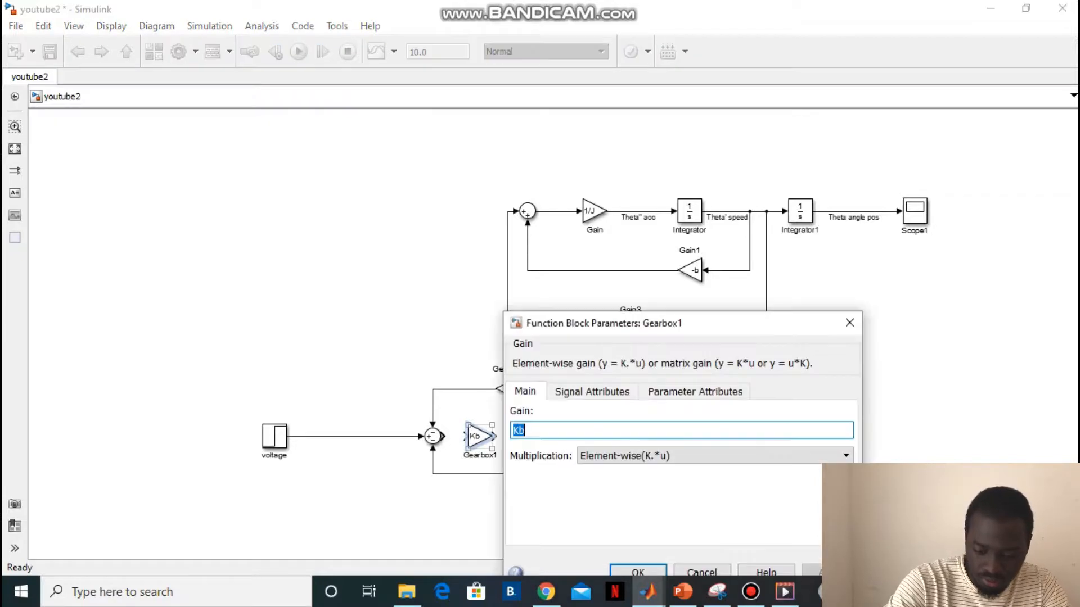
text(1/)
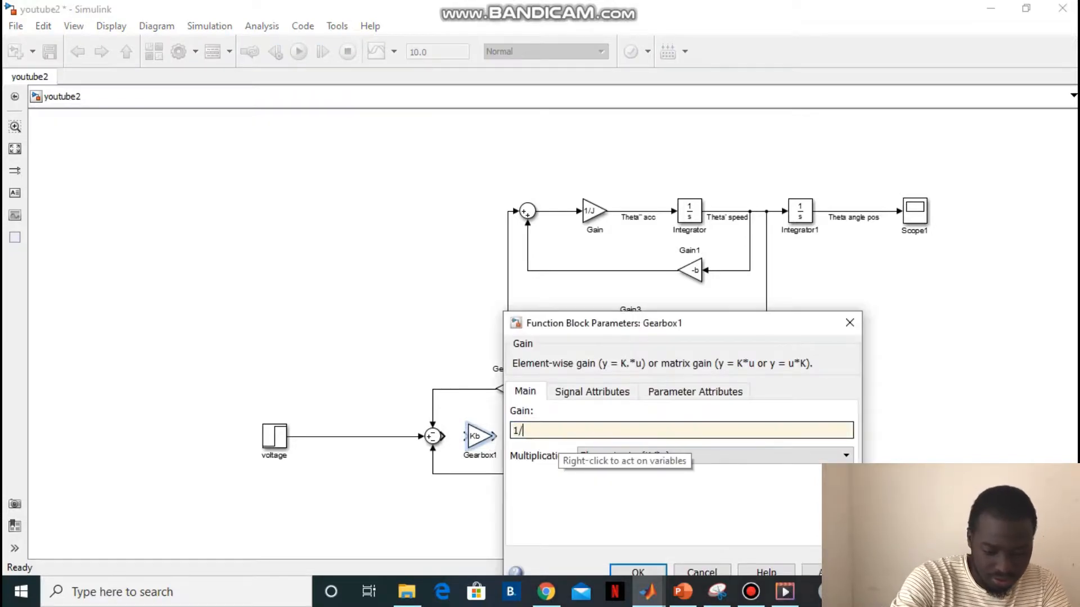
text(L)
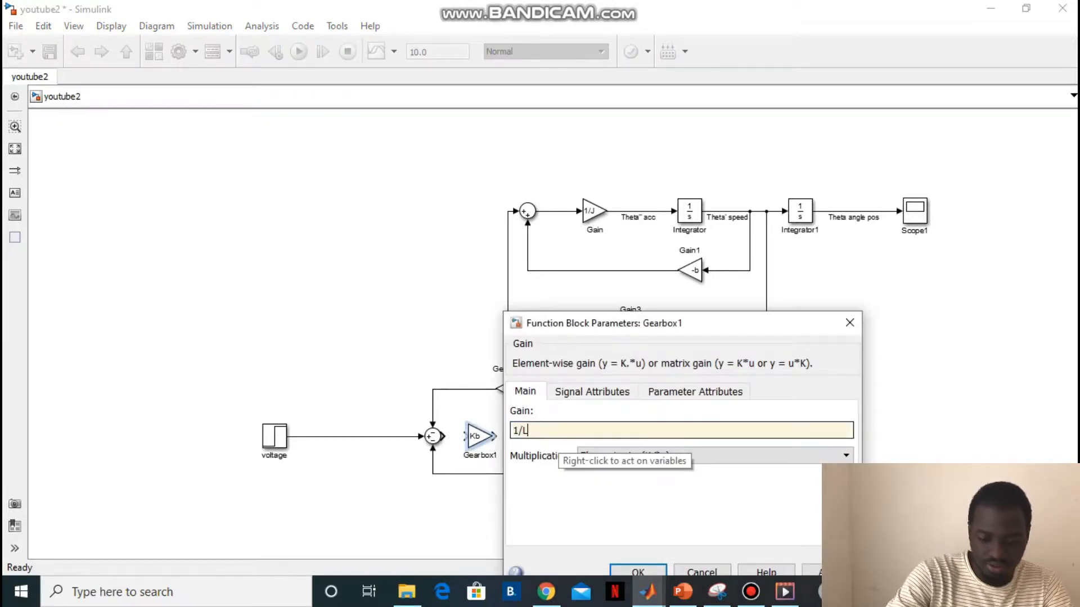
key(Return)
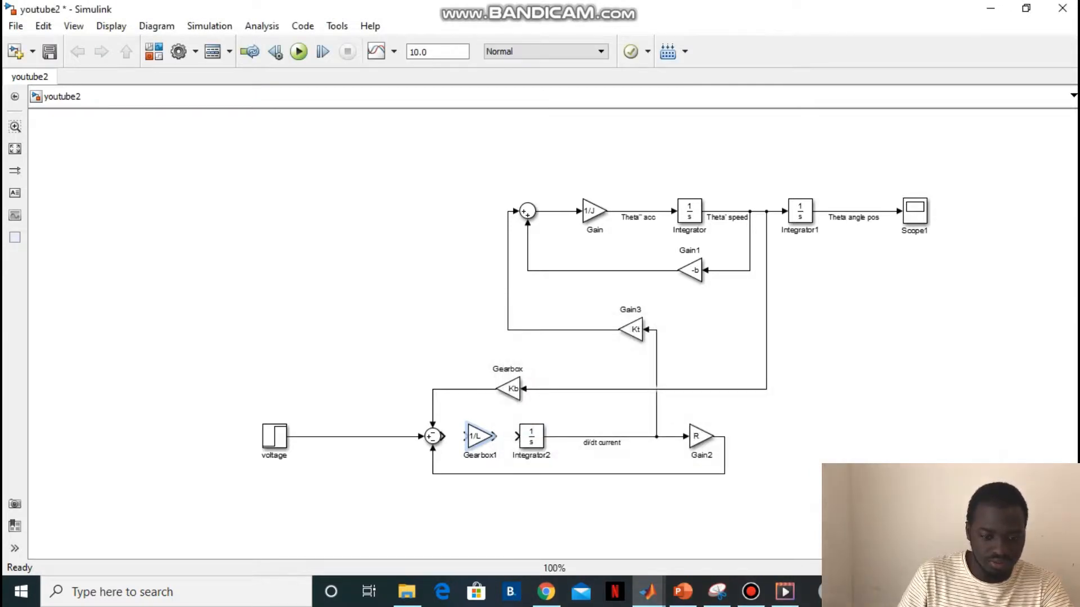
Connect the 1/L Gain between the current loop's Sum and Integrator, and shift the Integrator right to widen the spacing.
key(Escape)
click(479, 437)
key(Escape)
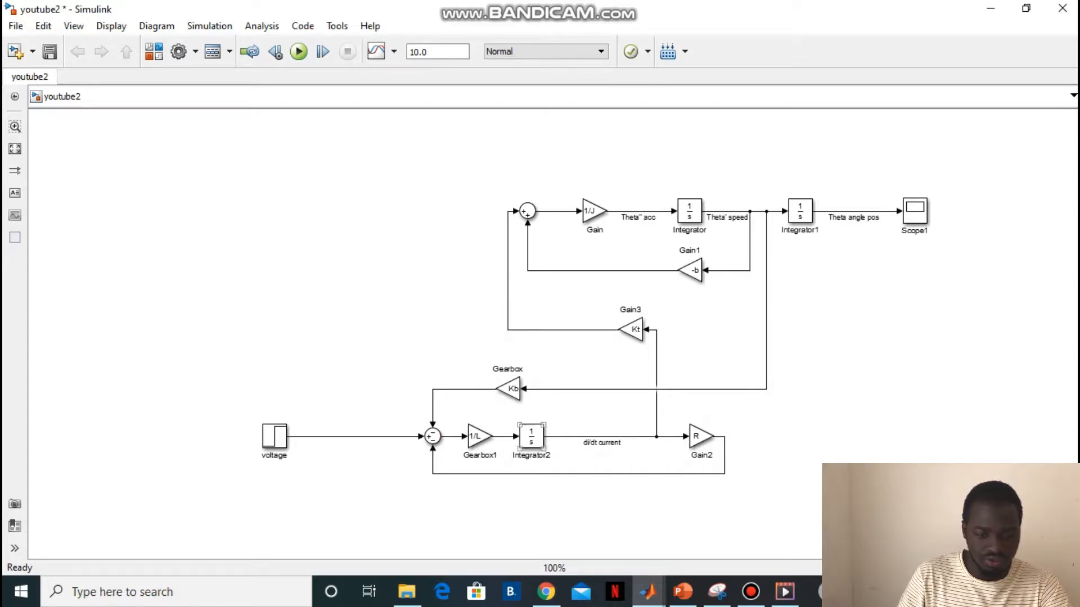
drag(531, 437, 574, 437)
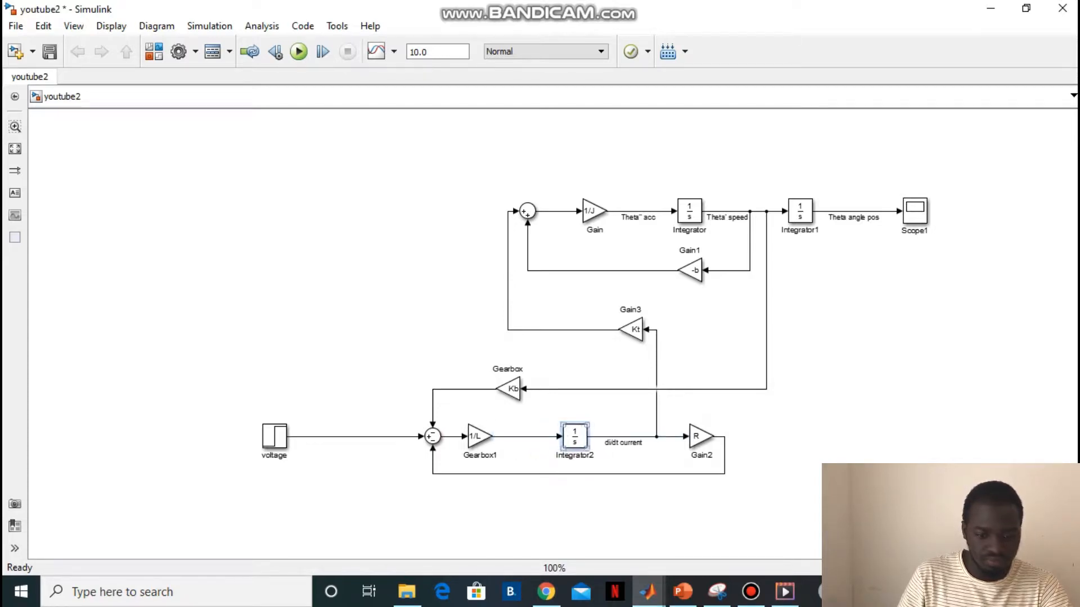
key(Escape)
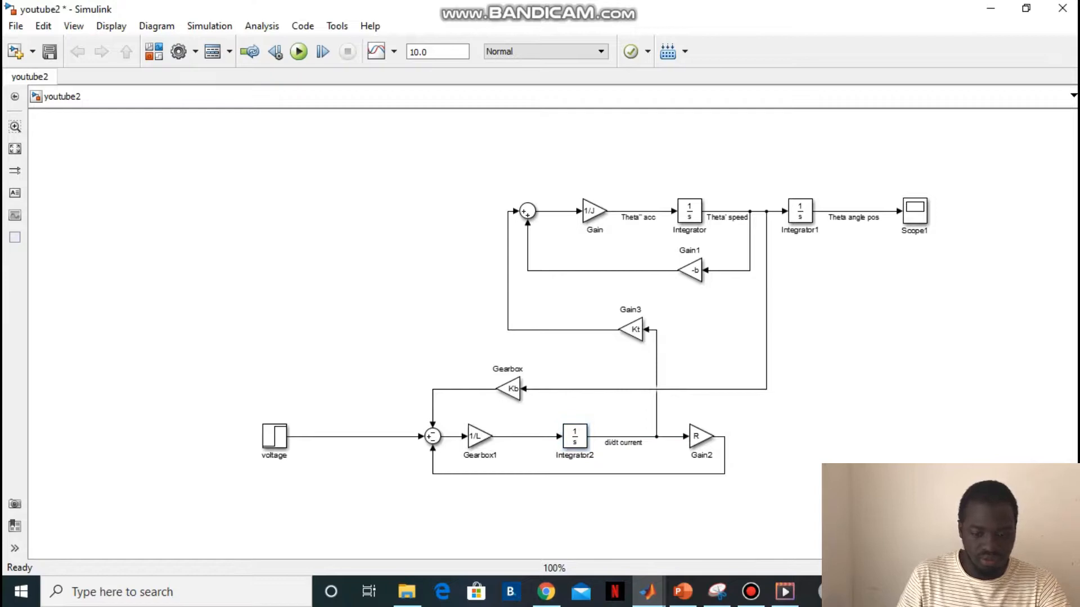
Check the finished model against the motor equations, switch to MATLAB and run youtube2_m_file.m.
click(717, 591)
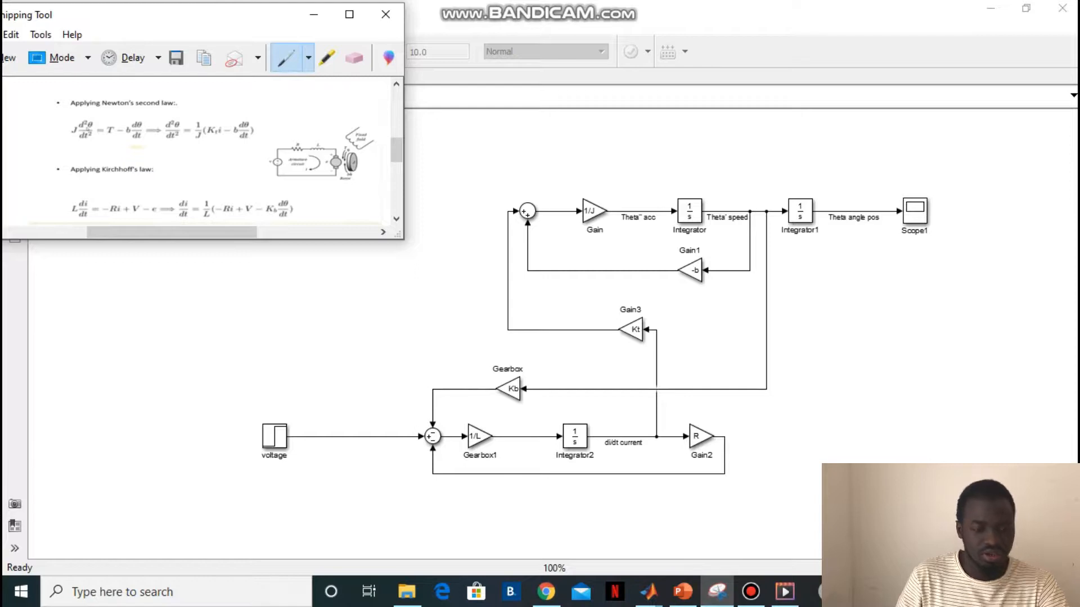
click(314, 14)
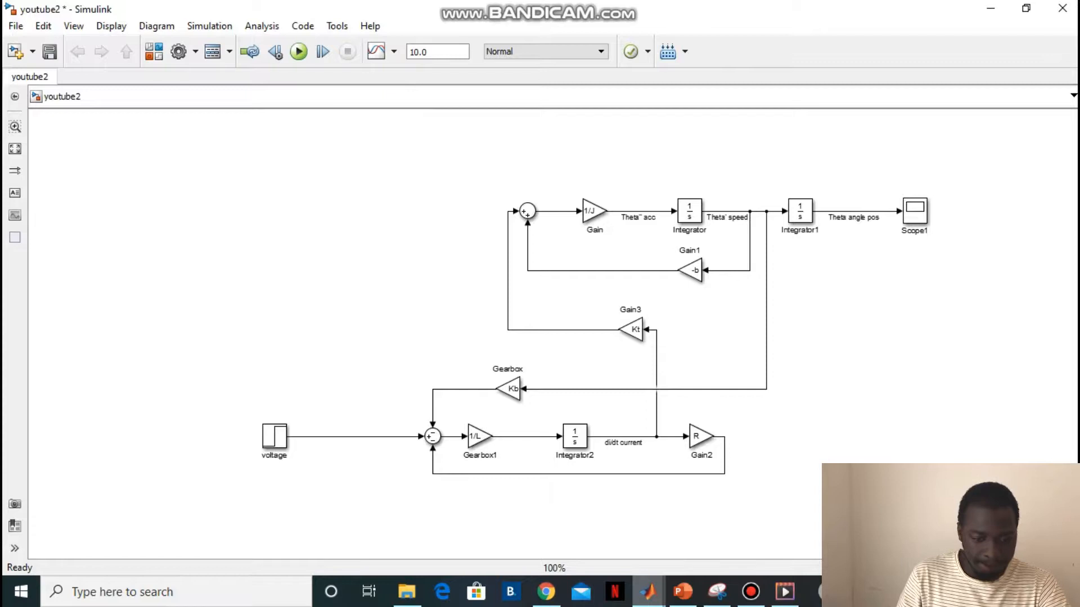
click(648, 592)
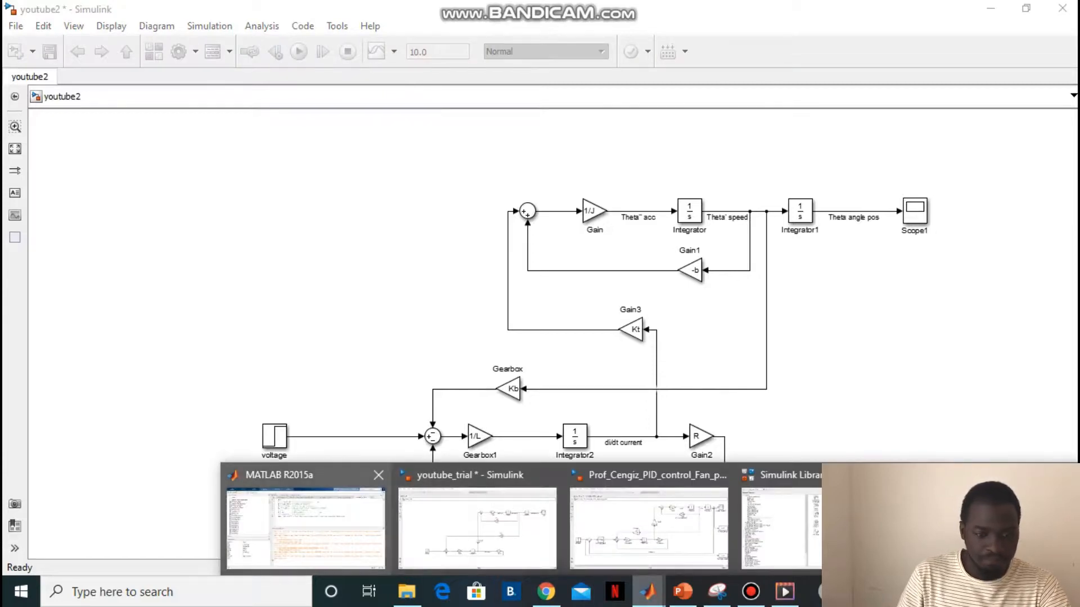
click(305, 526)
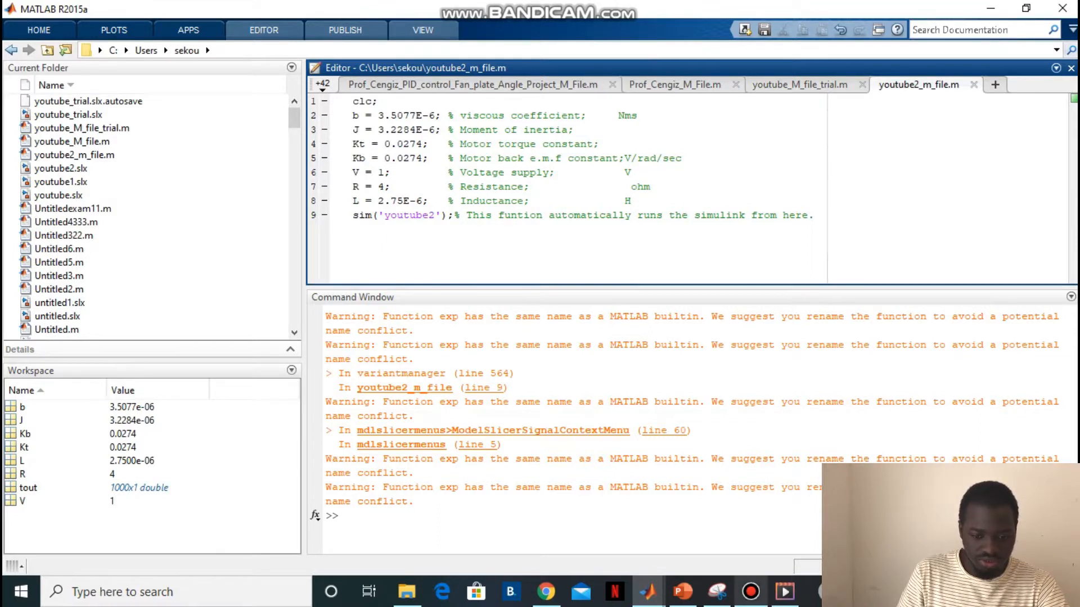
key(F5)
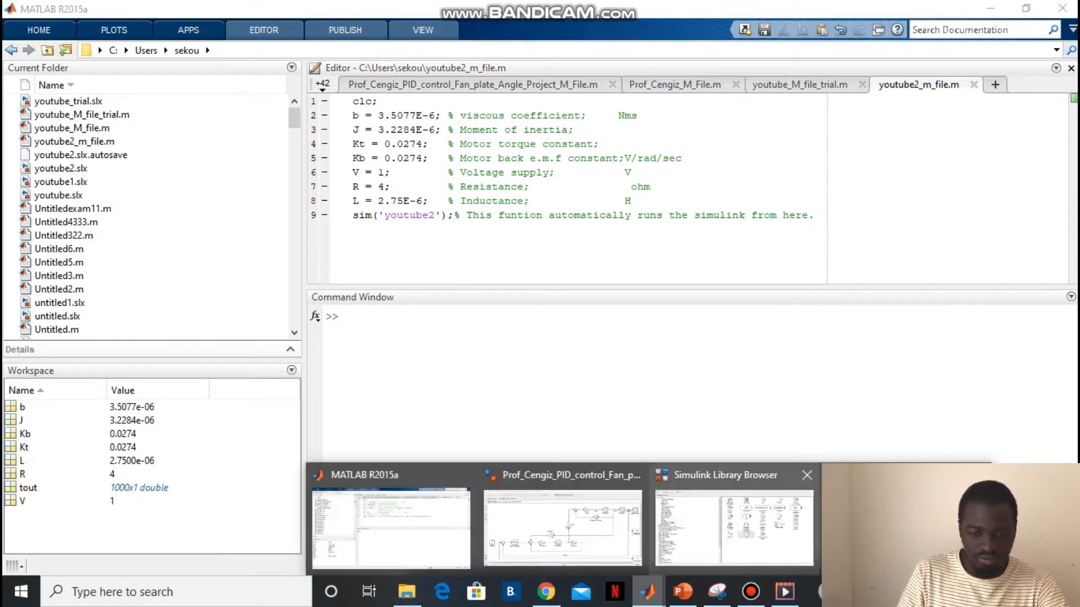
Copy the Simulink model's name, youtube2, and paste it over the name in the script's sim call on line 9.
click(894, 523)
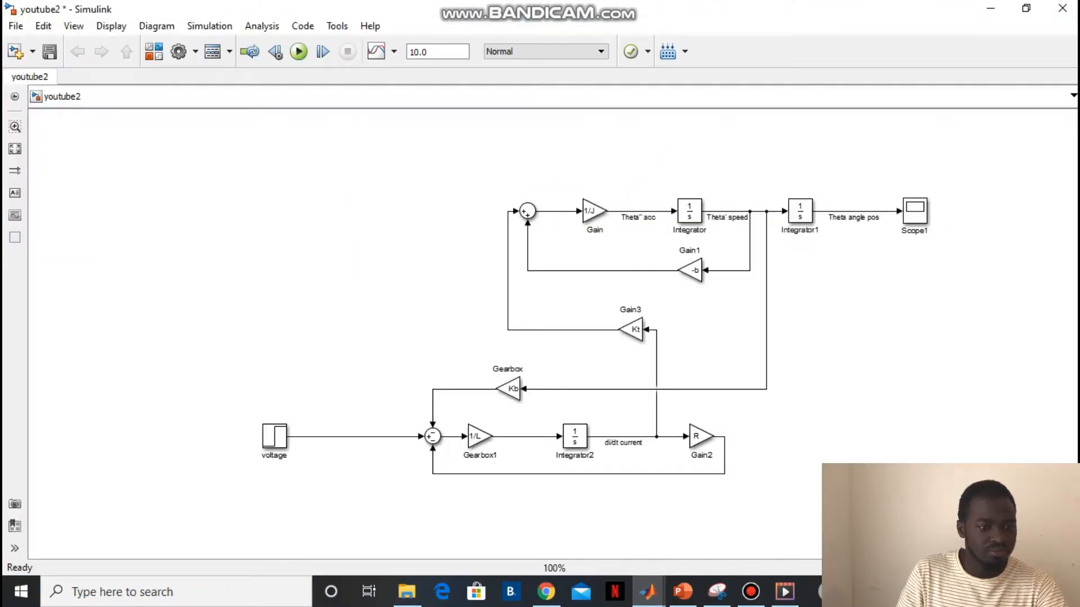
click(51, 97)
key(ctrl+c)
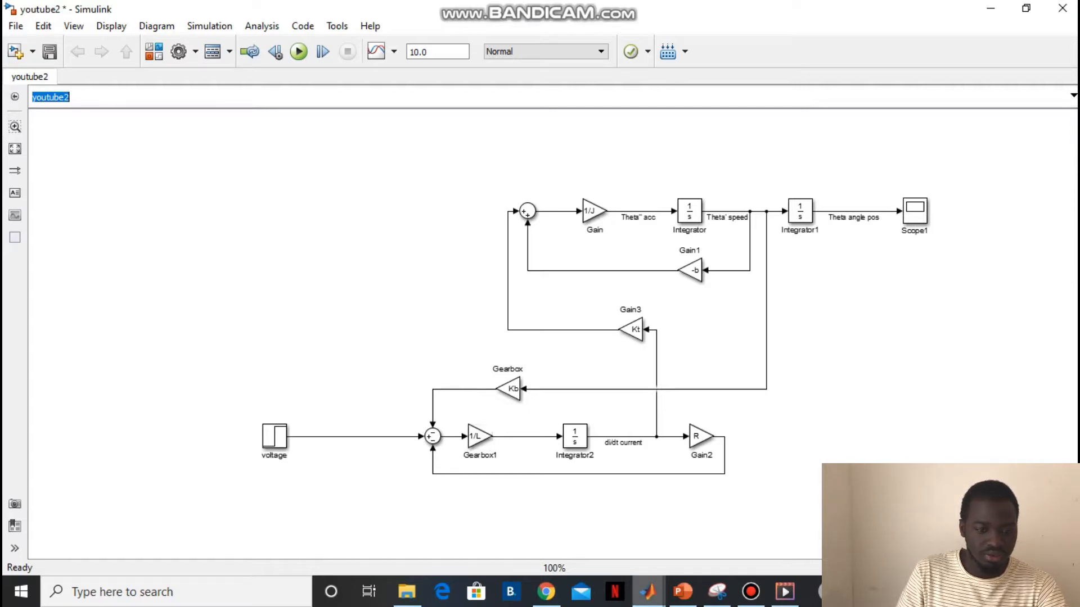
click(648, 591)
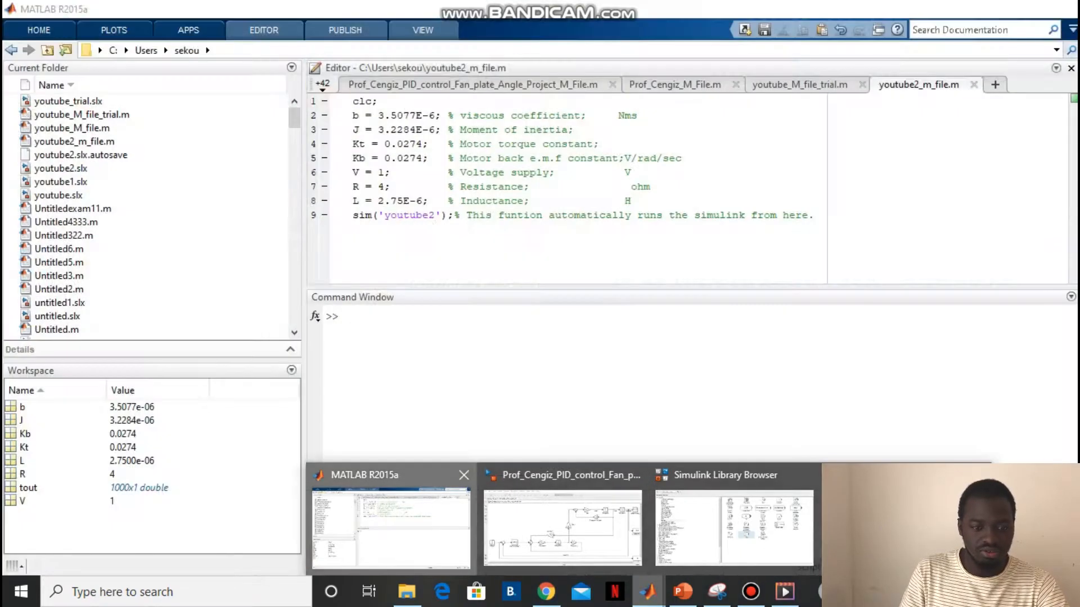
click(391, 526)
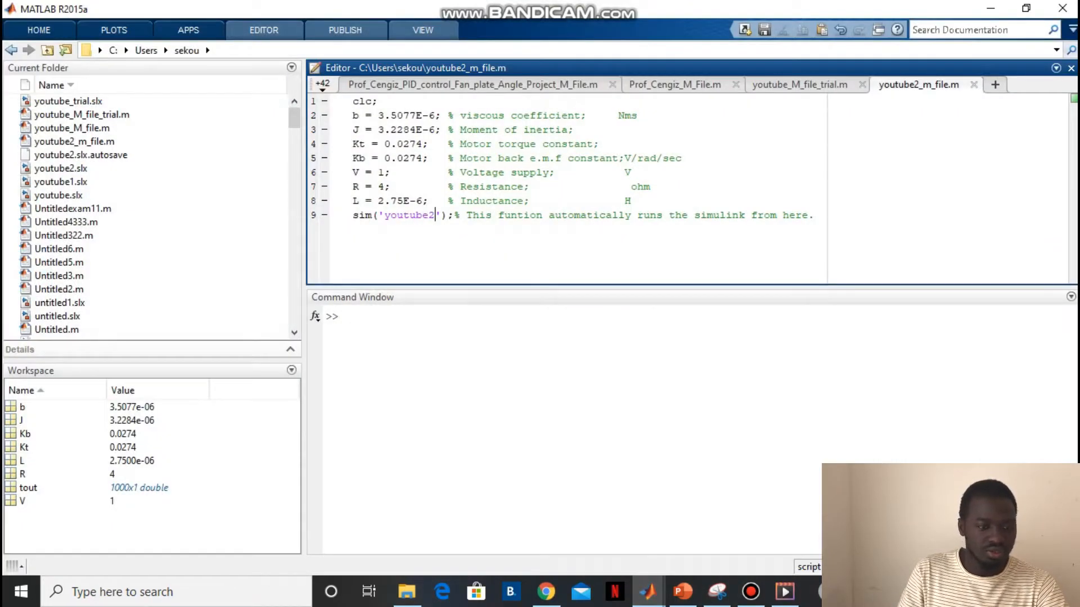
drag(435, 216, 384, 216)
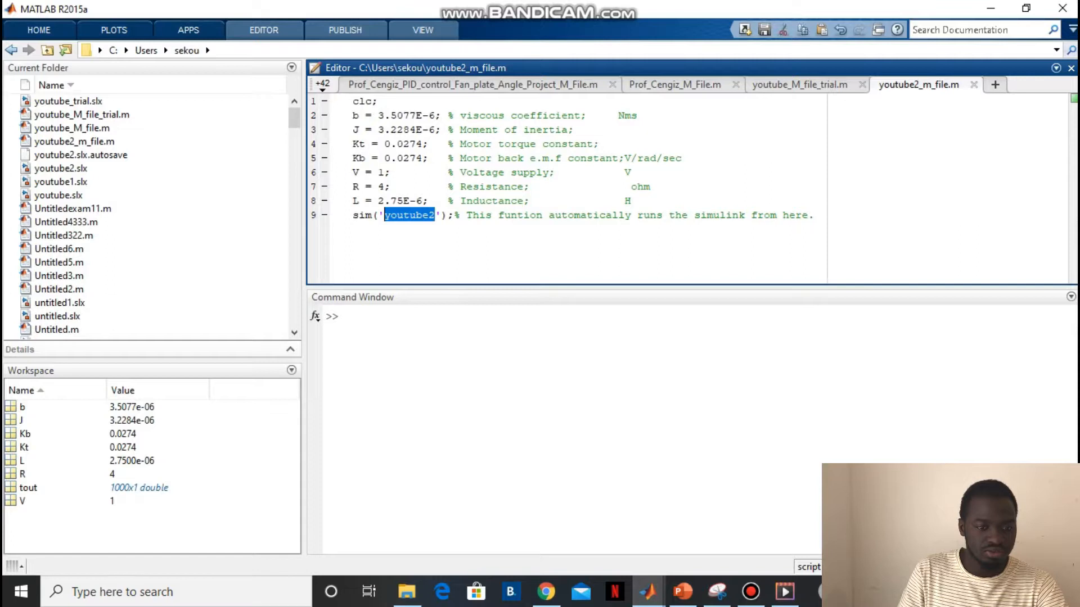
key(ctrl+v)
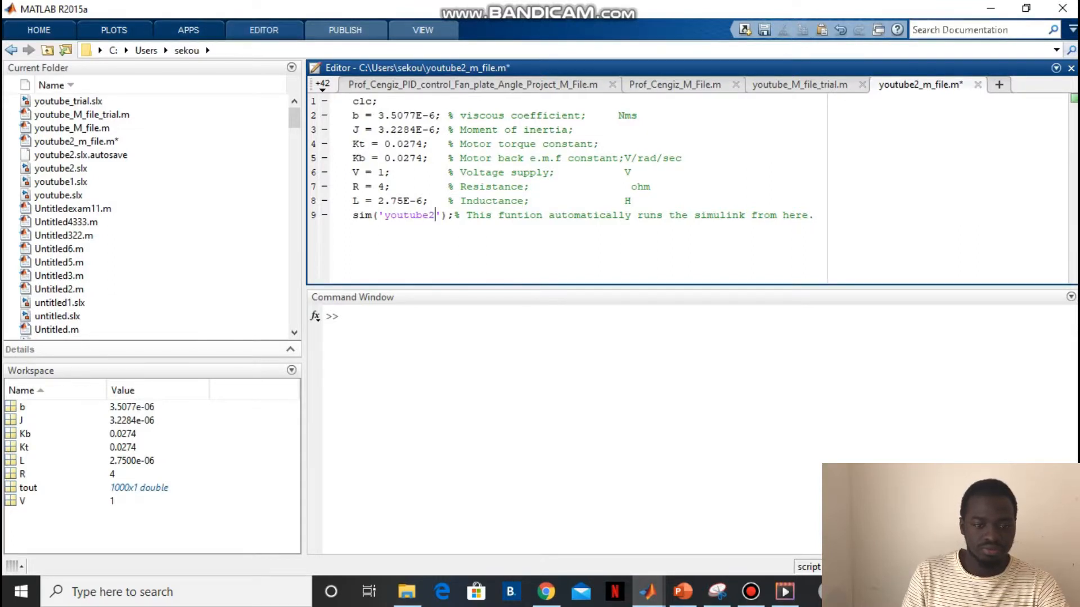
Run the script to simulate youtube2, view the Theta angle pos curve autoscaled in Scope1, and return to the model.
click(264, 30)
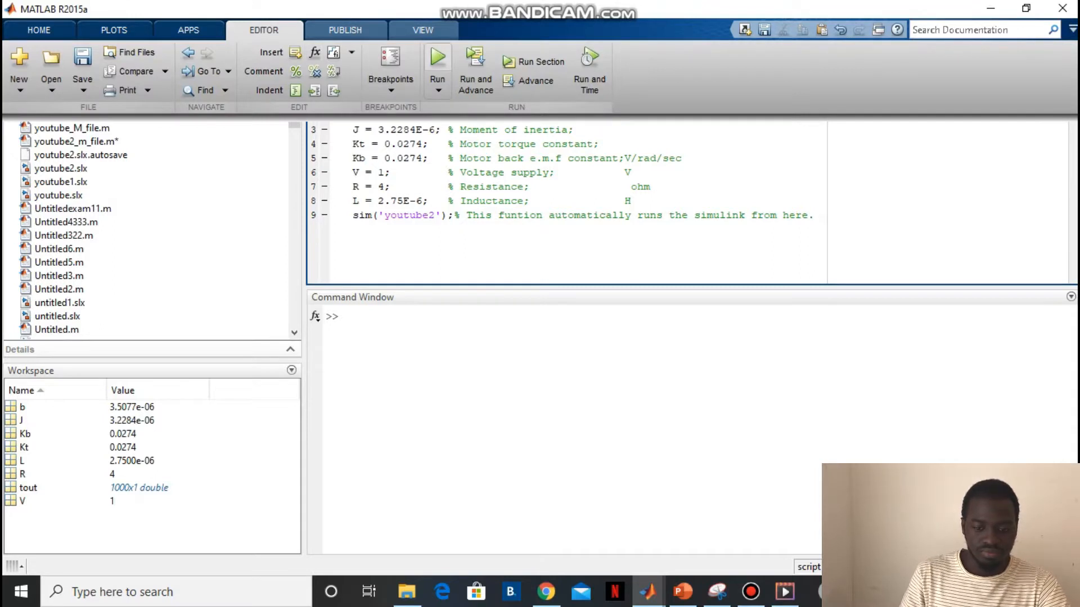
click(438, 59)
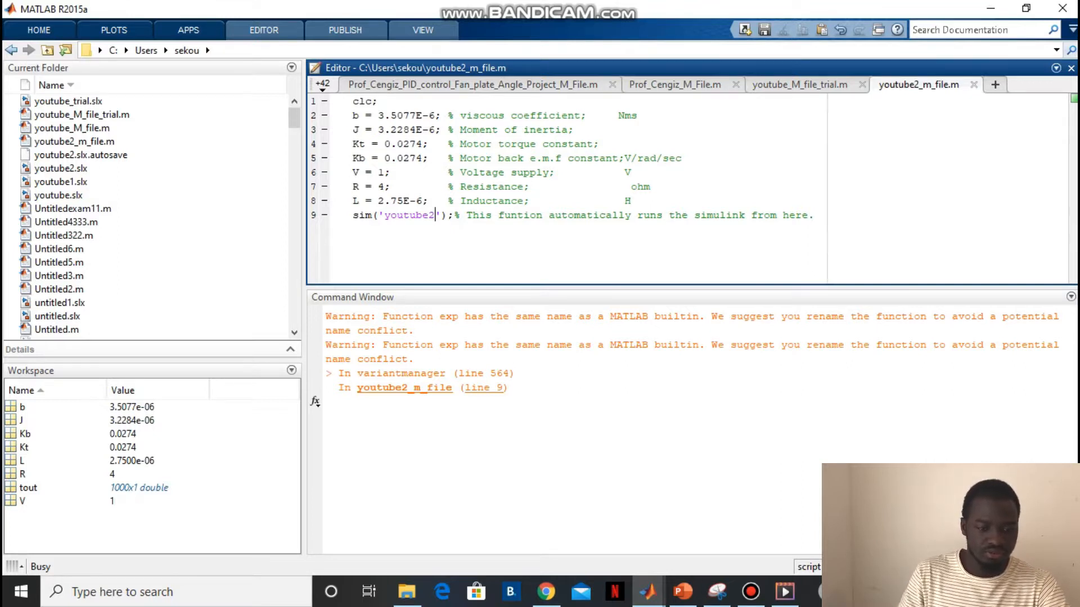
mouse_move(648, 591)
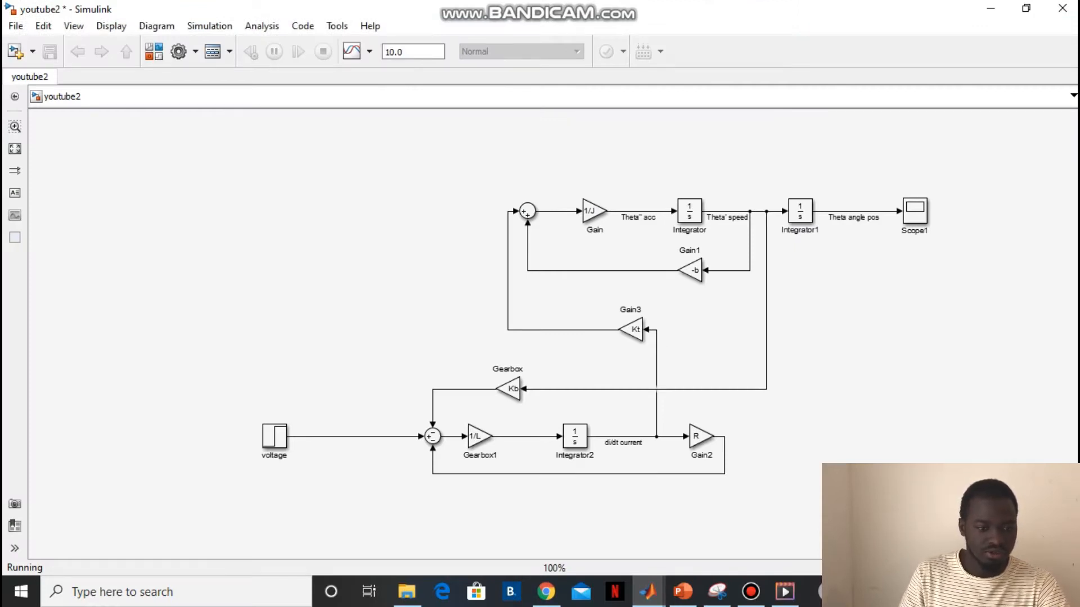
double_click(914, 211)
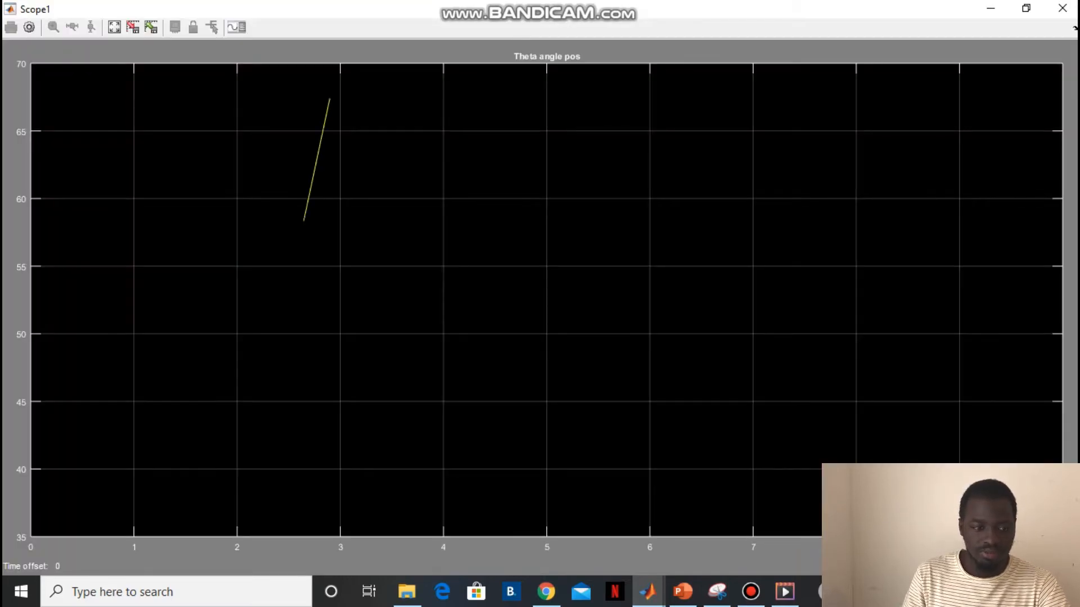
click(114, 27)
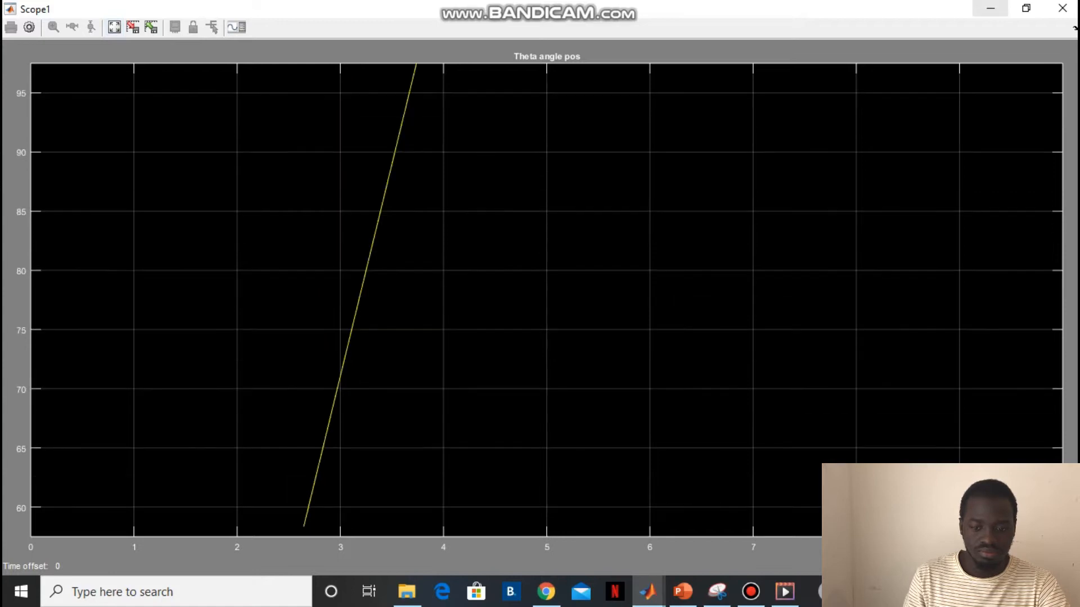
click(991, 8)
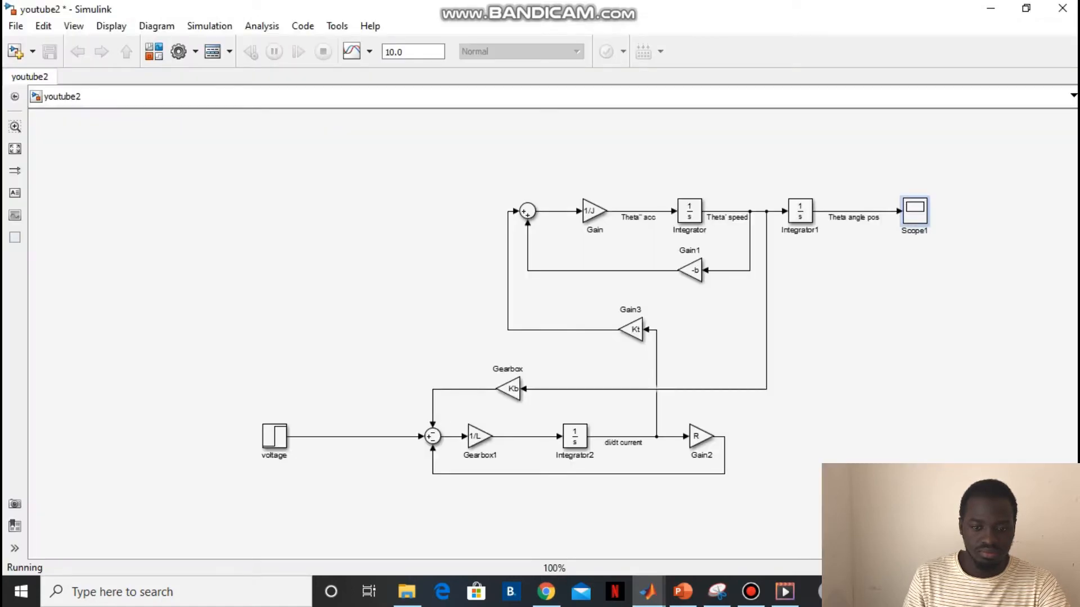